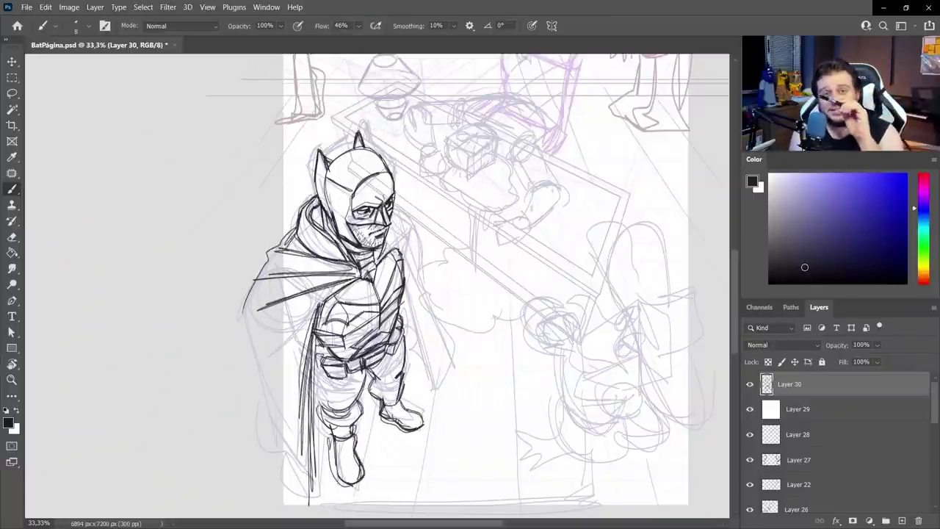
Sketch Batman's collar and the outer edges of his cape on both sides of the body
drag(397, 214, 383, 252)
drag(378, 259, 416, 243)
drag(403, 294, 433, 391)
drag(243, 312, 277, 426)
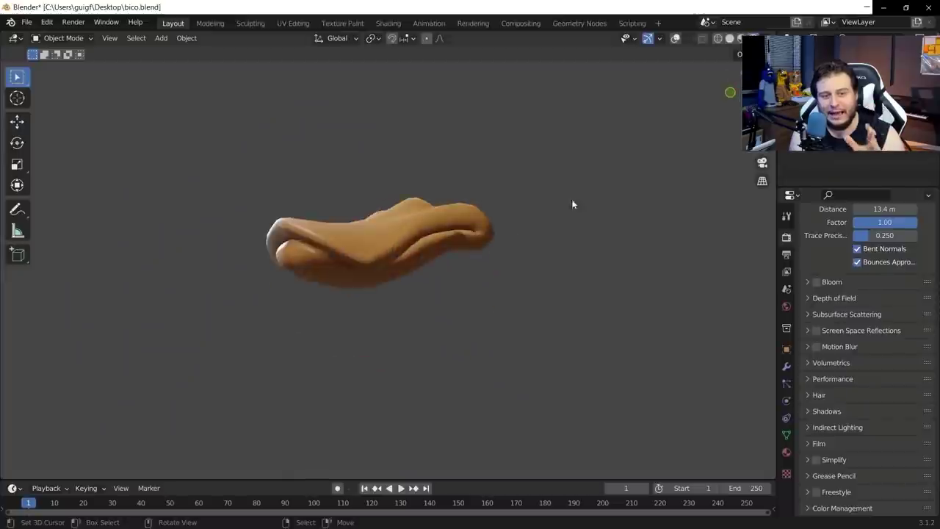
Switch to Blender and rotate the beak model to the angle needed for the drawing reference
key(r)
key(r)
click(551, 320)
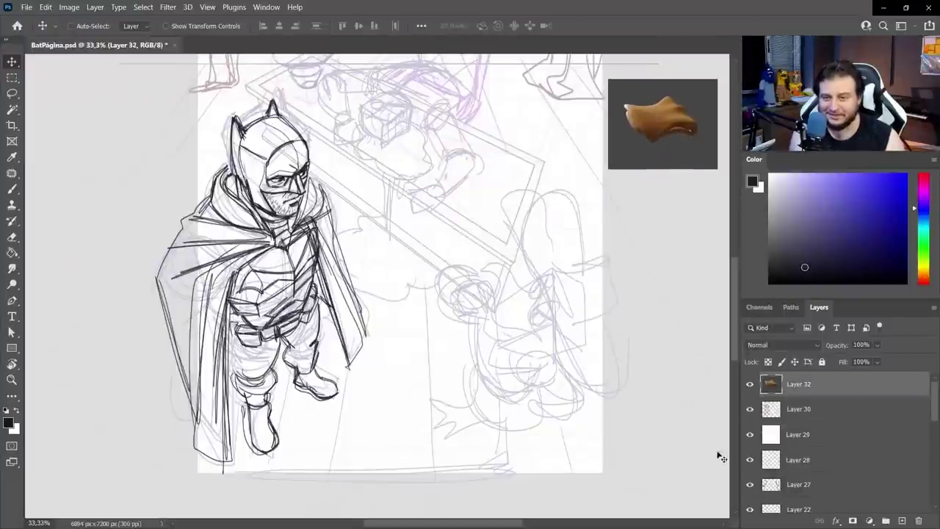
In Photoshop, sketch the duck character's open beak, round head and torso on Layer 30, following the beak reference
drag(518, 317, 474, 342)
key(ctrl+space)
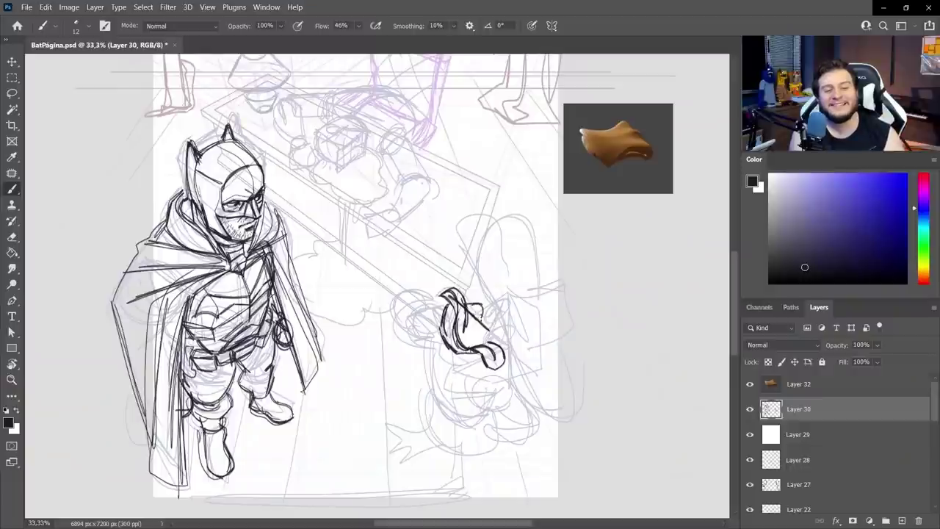
key(e)
mouse_move(467, 314)
mouse_down()
mouse_move(496, 319)
mouse_move(523, 301)
mouse_up()
key(b)
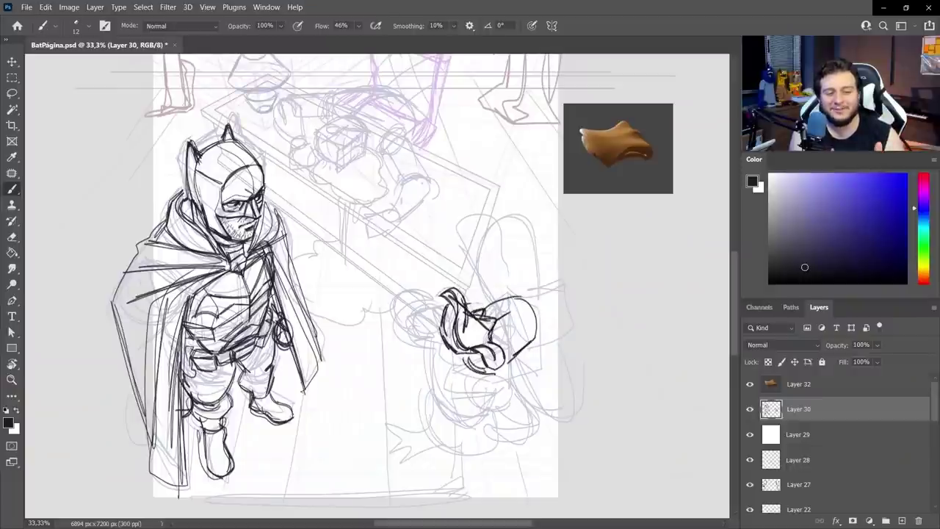
drag(445, 345, 526, 398)
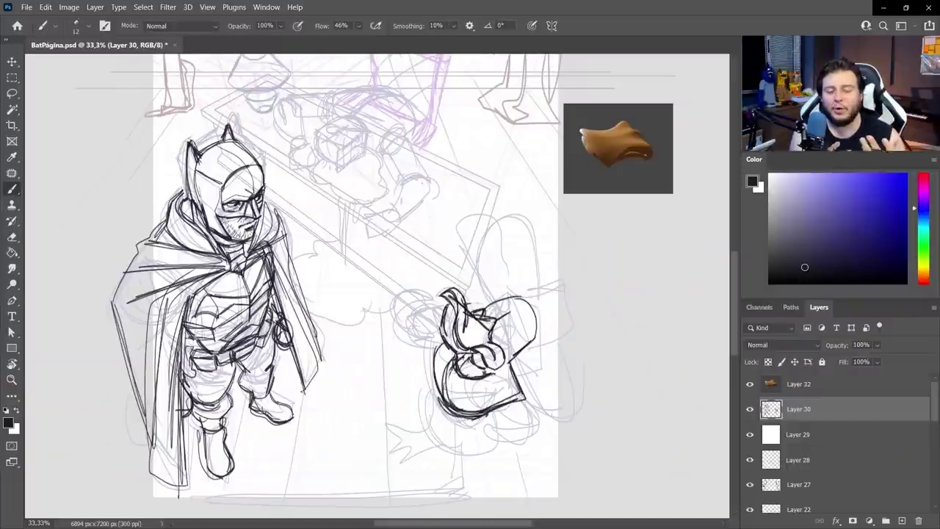
Sketch the duck's lower body and legs, plus the raised arm beside its beak
key(e)
mouse_move(484, 443)
mouse_down()
mouse_move(516, 400)
mouse_move(538, 443)
mouse_up()
key(b)
key(e)
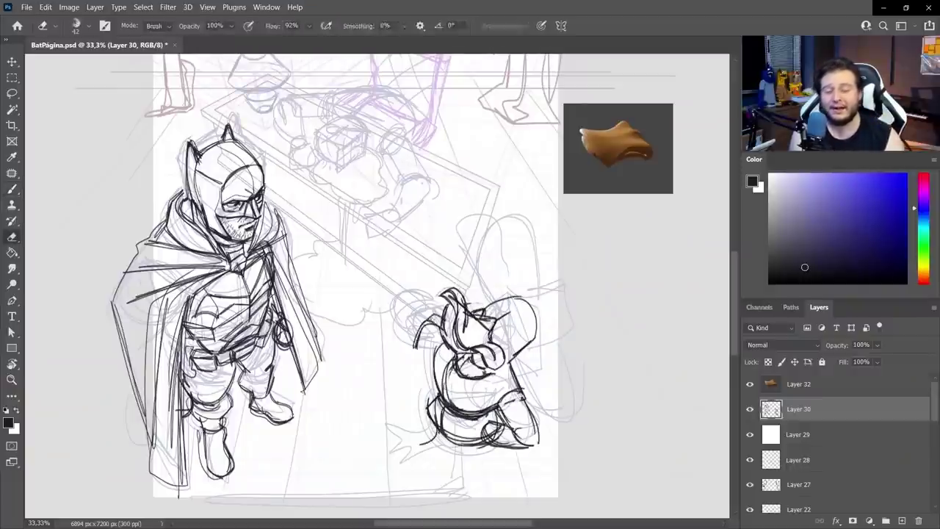
key(b)
drag(441, 311, 453, 321)
drag(417, 351, 446, 319)
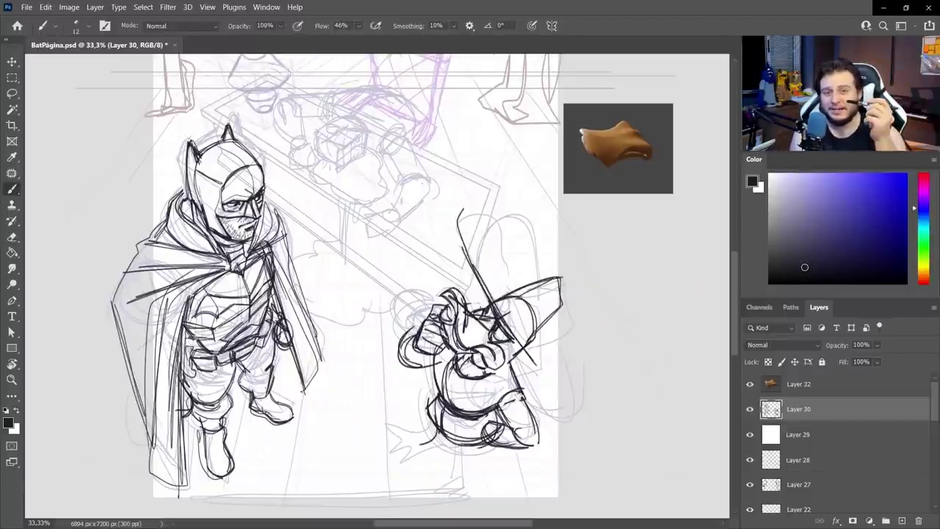
Sketch the duck's wide-brimmed hat with a boxy crown and a long brim folding up and down
drag(519, 334, 507, 368)
drag(501, 229, 519, 289)
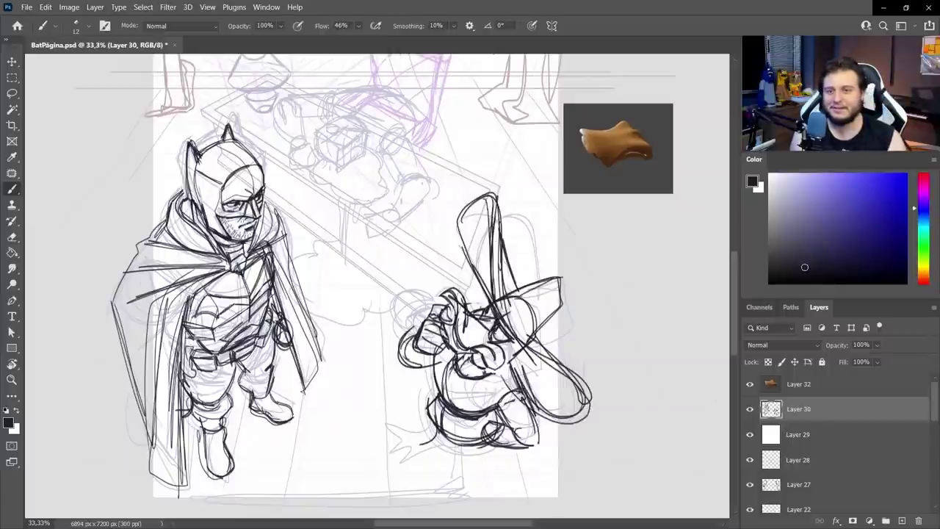
key(e)
key(b)
mouse_move(496, 254)
mouse_down()
mouse_move(518, 311)
mouse_move(546, 278)
mouse_move(533, 332)
mouse_up()
key(e)
key(b)
key(e)
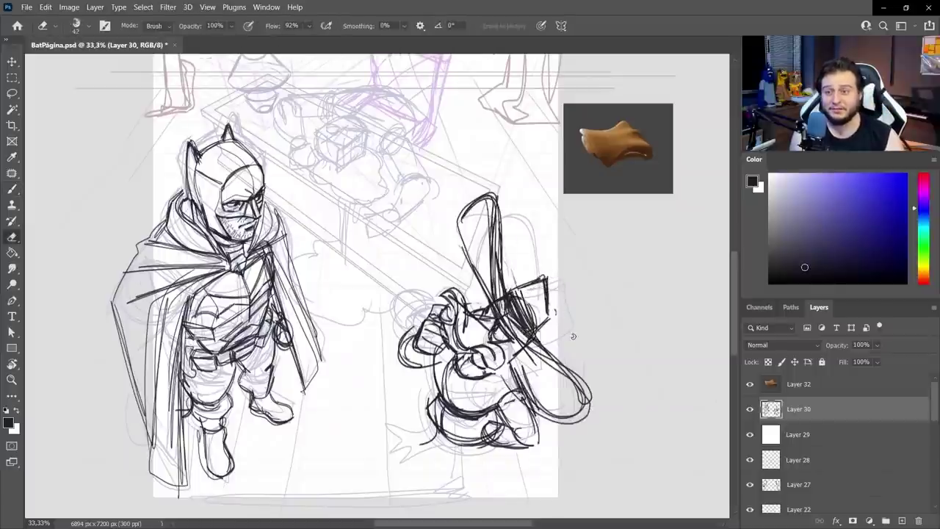
Draw the duck's webbed feet and scale the sideways-pointing foot down to about 85%
drag(439, 447, 422, 435)
key(b)
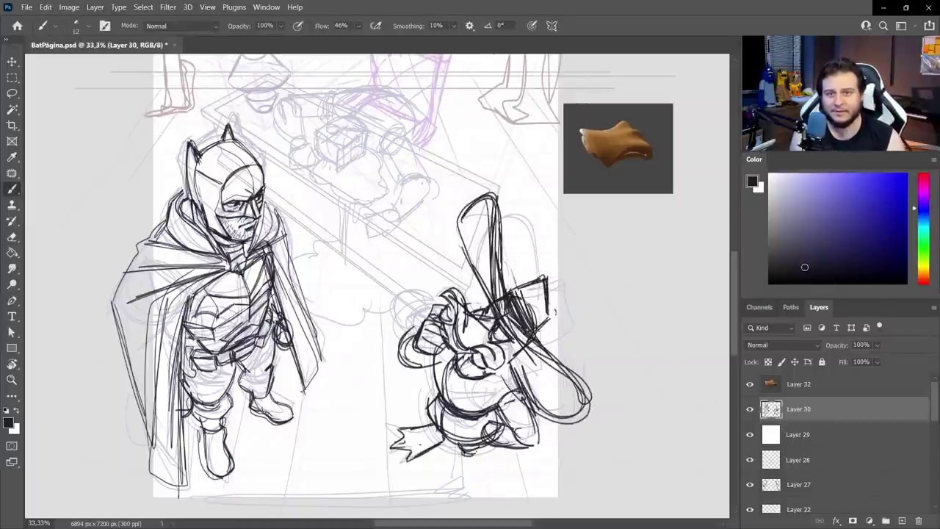
key(l)
drag(440, 422, 439, 434)
key(ctrl+t)
drag(378, 479, 391, 472)
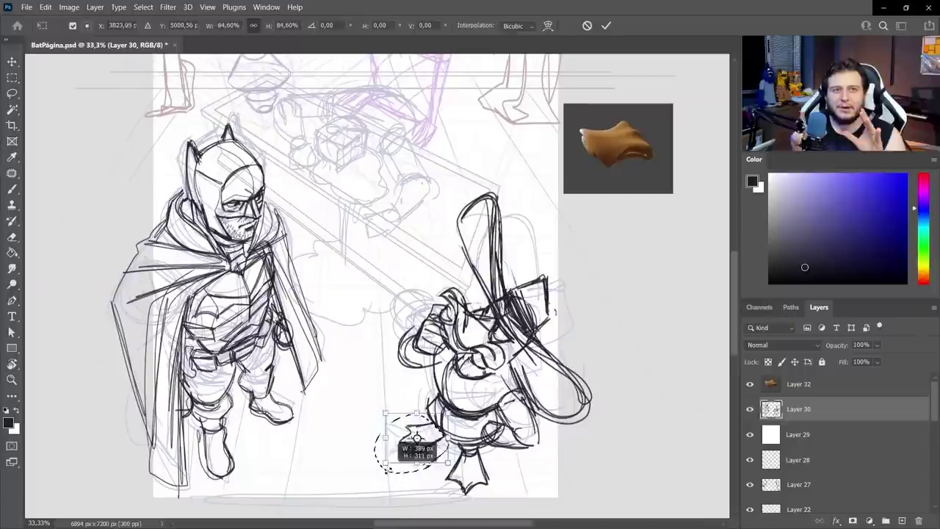
key(Return)
Lasso the duck's forward-pointing webbed foot, scale it down slightly and clear the selection
drag(465, 443, 447, 506)
key(ctrl+t)
drag(505, 505, 497, 496)
key(Return)
key(ctrl+d)
key(b)
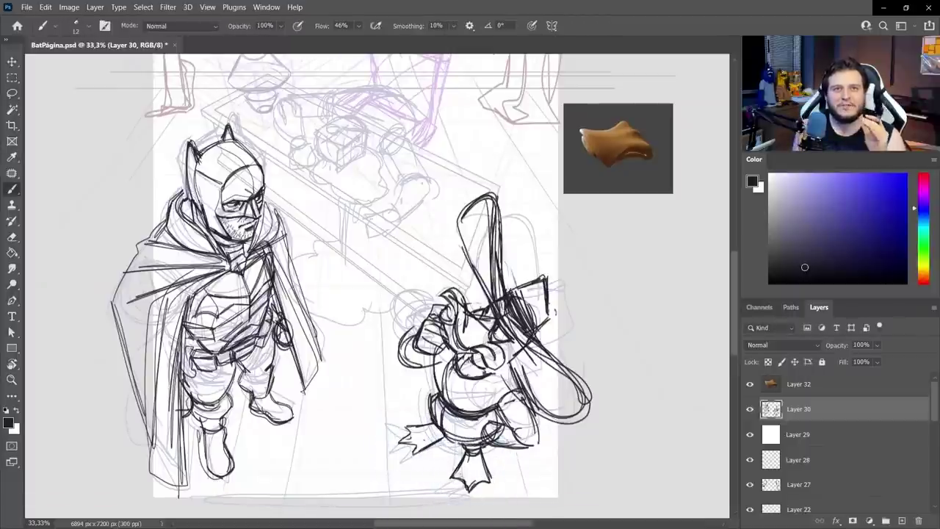
Clean up the duck's torso outline, add jacket buttons and redraw the raised hand
key(e)
drag(446, 361, 449, 403)
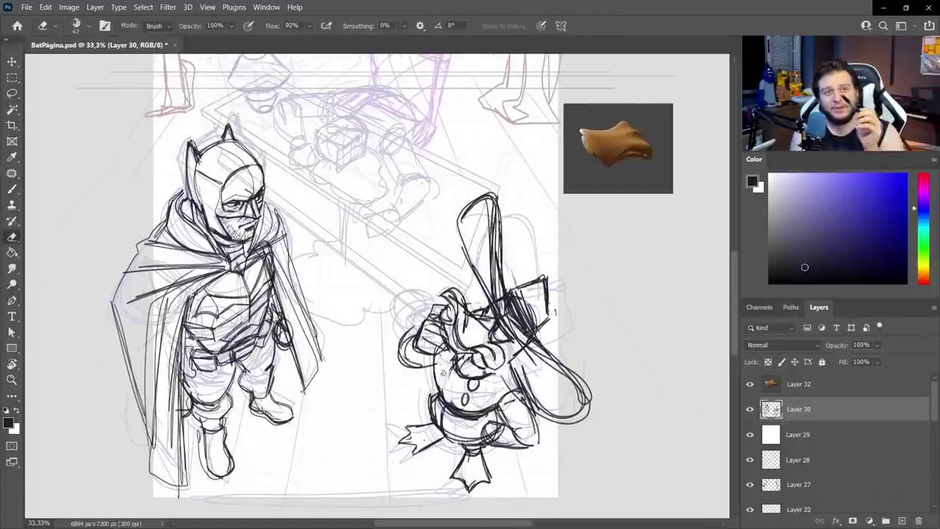
key(b)
drag(413, 328, 411, 369)
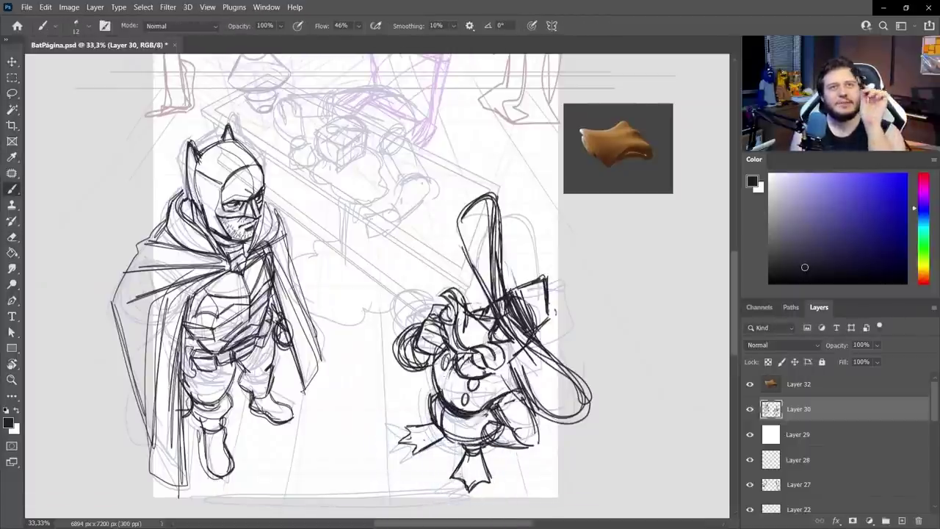
Redraw the upturned part of the duck's hat brim narrower and erase its old outer edge
drag(493, 197, 465, 242)
key(e)
mouse_move(441, 257)
mouse_down()
mouse_move(488, 373)
mouse_move(475, 217)
mouse_up()
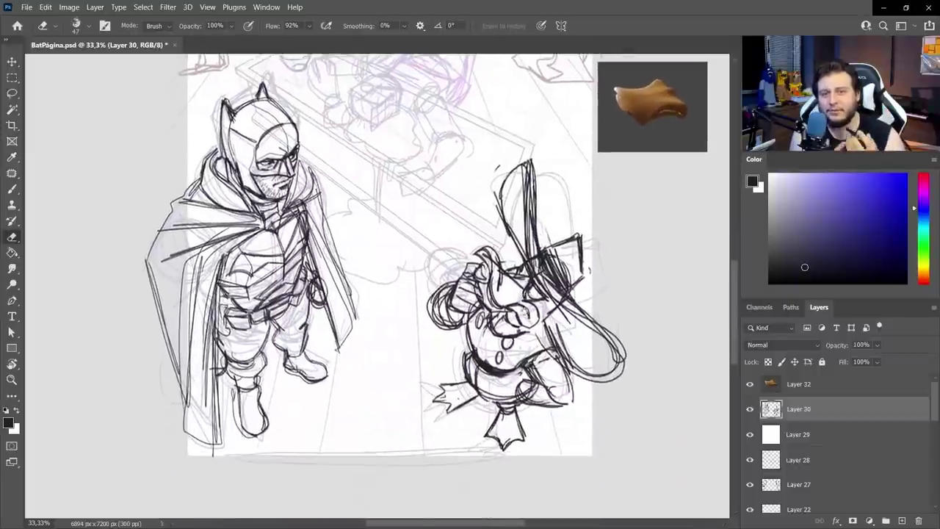
Lasso the duck's sideways-pointing webbed foot, move it closer to the body and clear the selection
key(l)
mouse_move(465, 415)
mouse_down()
mouse_move(475, 391)
mouse_move(465, 415)
mouse_up()
drag(459, 398, 475, 409)
key(ctrl+d)
key(b)
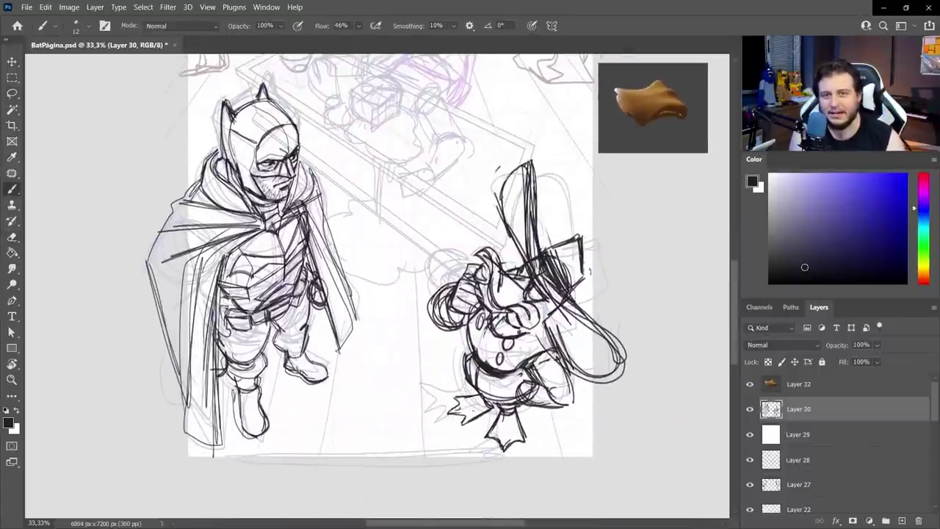
Sketch the duck's cape hanging on both sides of its body and reinforce the torso lines
key(e)
drag(559, 351, 545, 450)
key(b)
drag(552, 402, 530, 454)
drag(530, 454, 575, 442)
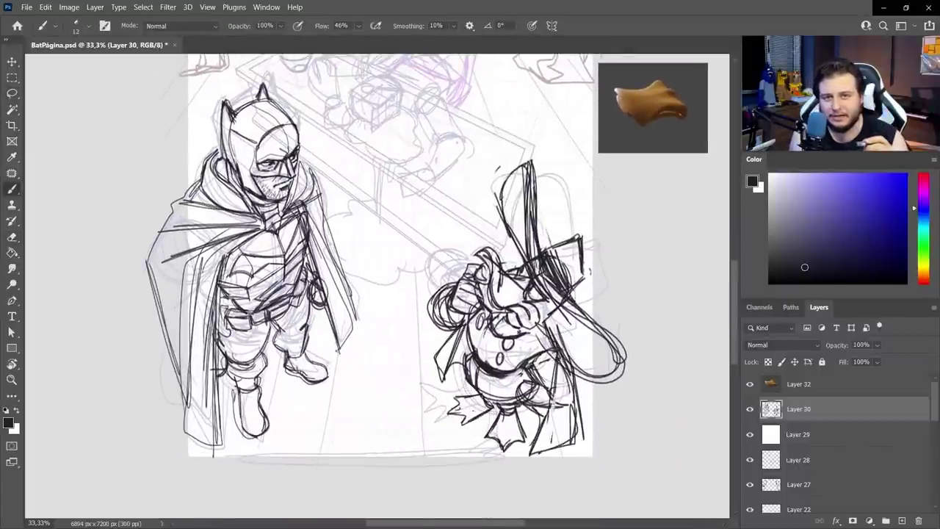
key(e)
key(b)
mouse_move(500, 376)
mouse_down()
mouse_move(531, 402)
mouse_move(515, 404)
mouse_up()
drag(470, 323, 496, 390)
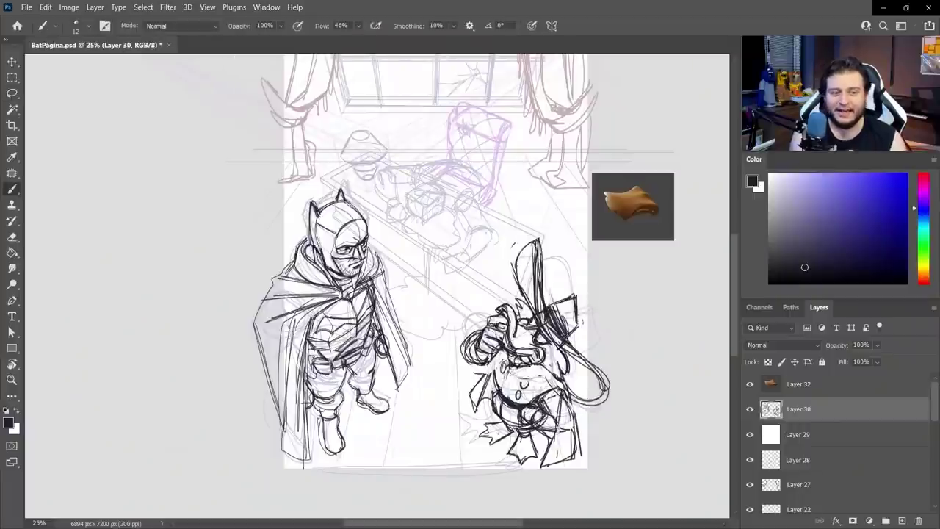
Add fold and contour lines to Batman's thighs, shins and boots
ctrl+alt+click(560, 310)
ctrl+click(470, 251)
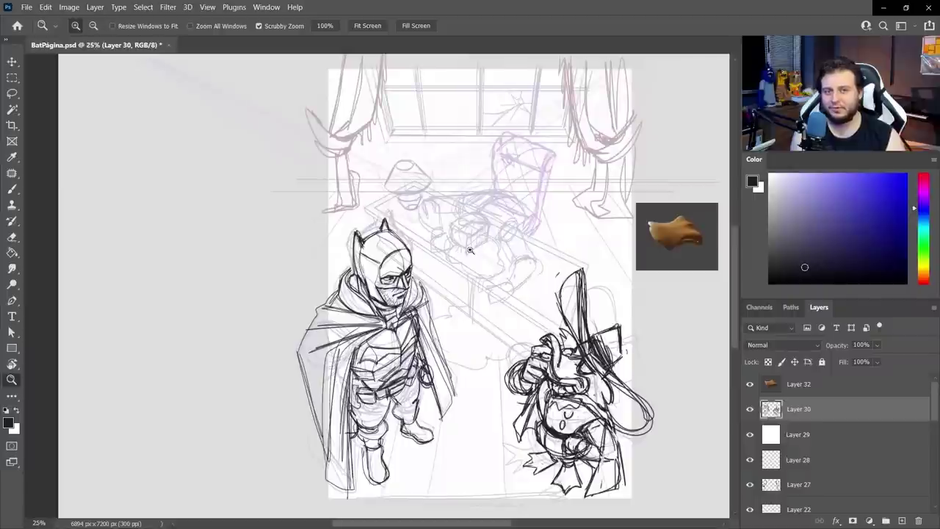
ctrl+click(409, 364)
ctrl+alt+click(418, 390)
ctrl+alt+click(419, 391)
ctrl+click(399, 407)
key(e)
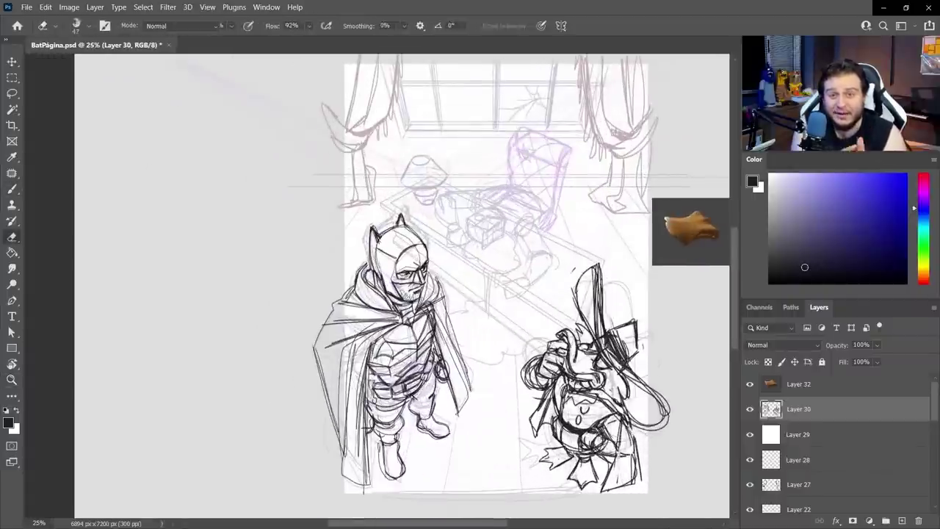
key(b)
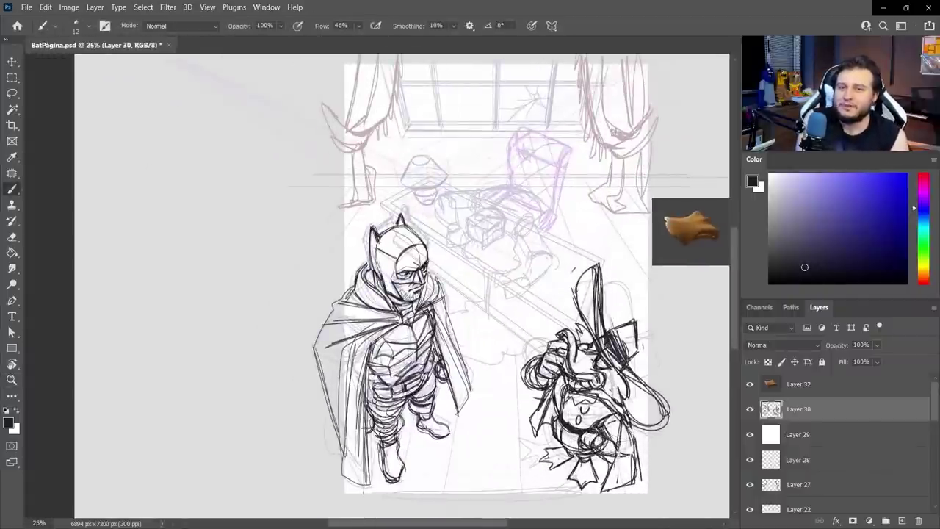
ctrl+alt+click(374, 445)
ctrl+click(486, 473)
Hide the beak reference on Layer 32 and create a new layer directly above Layer 29
key(v)
click(798, 385)
click(750, 386)
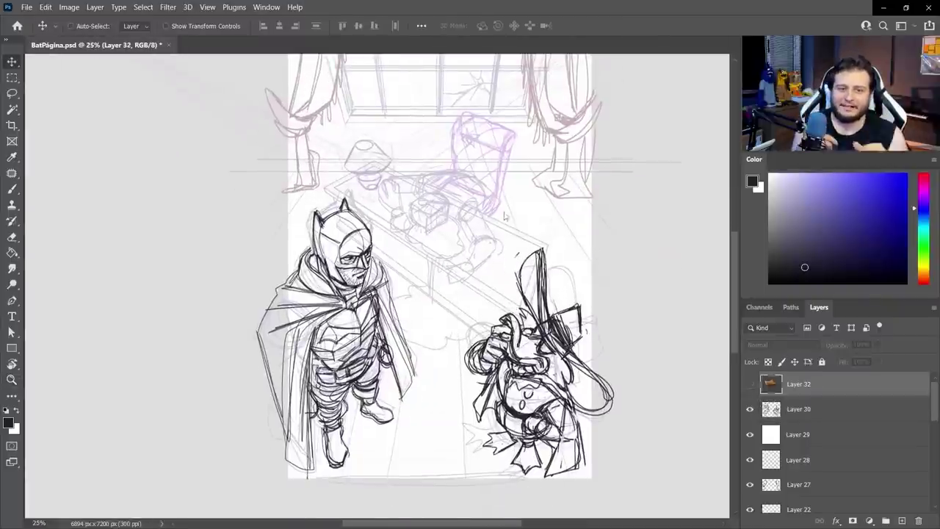
ctrl+alt+click(491, 295)
ctrl+click(502, 243)
click(822, 409)
click(842, 434)
click(902, 521)
Sketch the man slumped over the desk on the new layer, with his head, back and both arms
key(b)
key(r)
drag(593, 323, 485, 480)
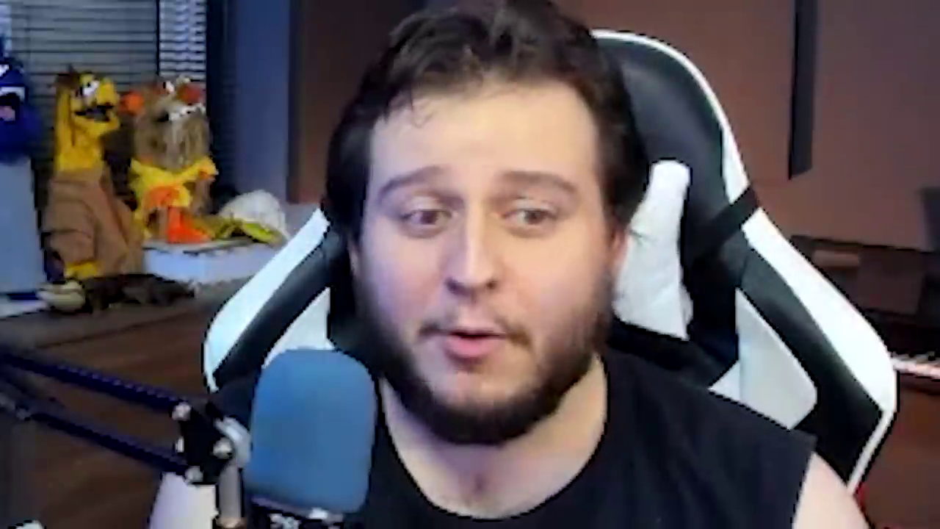
drag(424, 219, 494, 234)
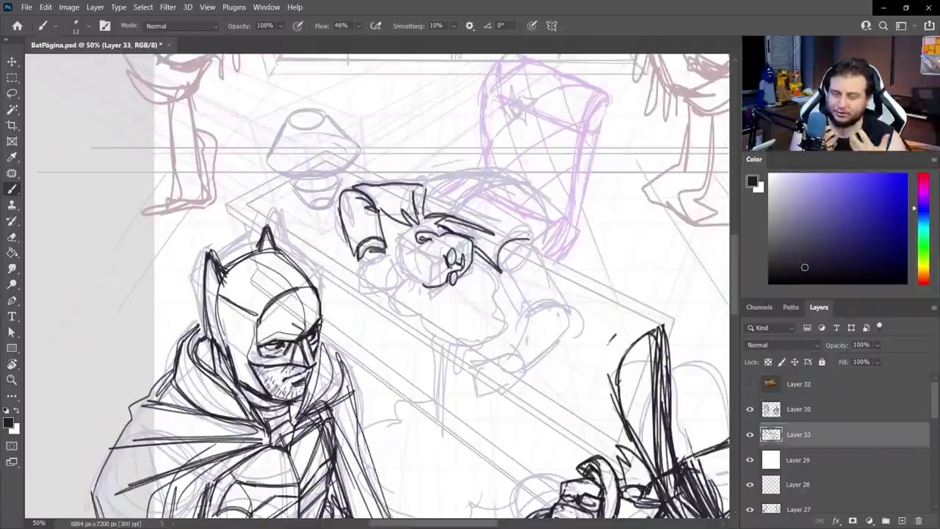
drag(505, 353, 529, 373)
drag(491, 170, 560, 248)
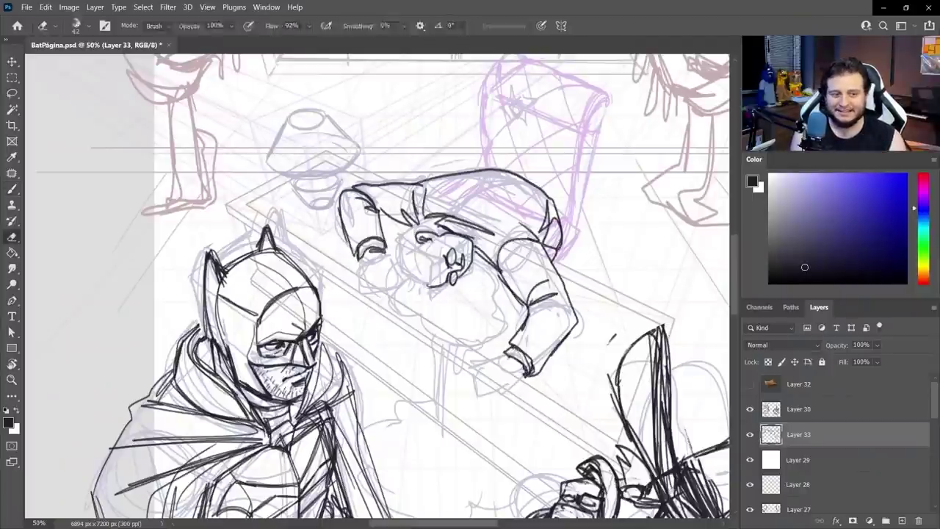
drag(417, 290, 444, 279)
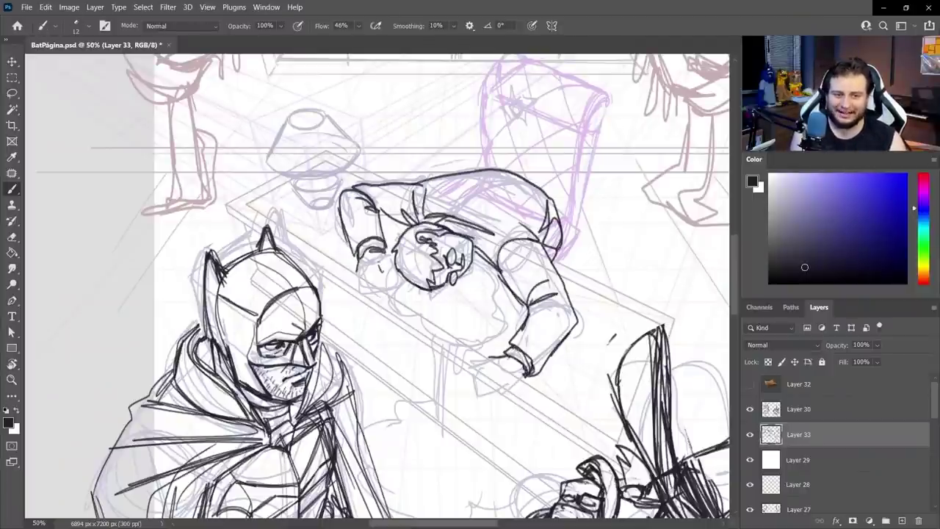
Draw the fingers of the slumped man's two hands resting on the desk
drag(383, 271, 386, 292)
drag(368, 272, 371, 292)
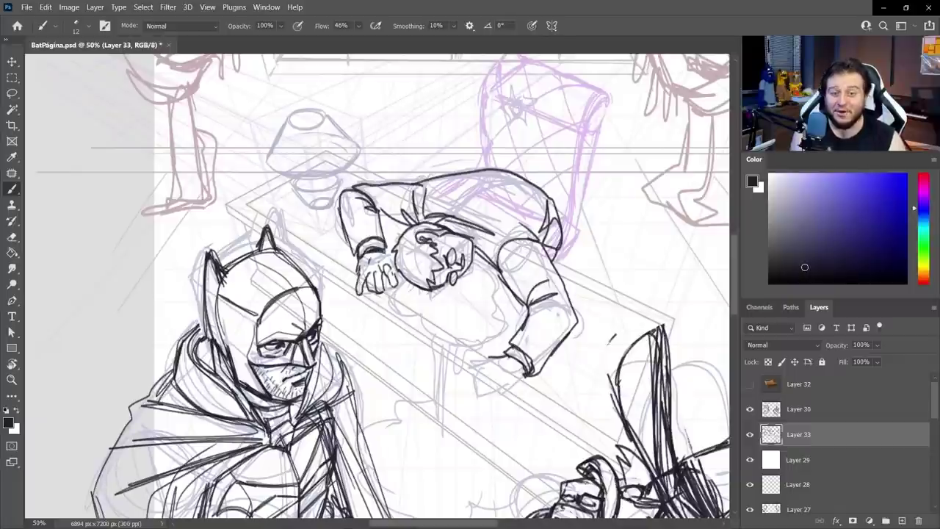
mouse_move(494, 369)
mouse_down()
mouse_move(502, 392)
mouse_move(483, 401)
mouse_up()
drag(488, 367, 492, 396)
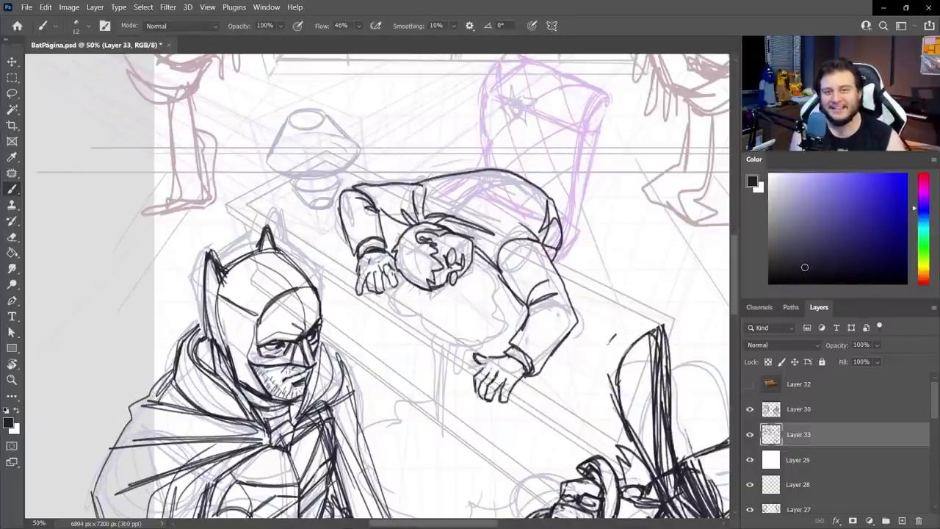
Draw the desk lamp, the chair with its star-shaped hole and the cracked window glass
key(ctrl+minus)
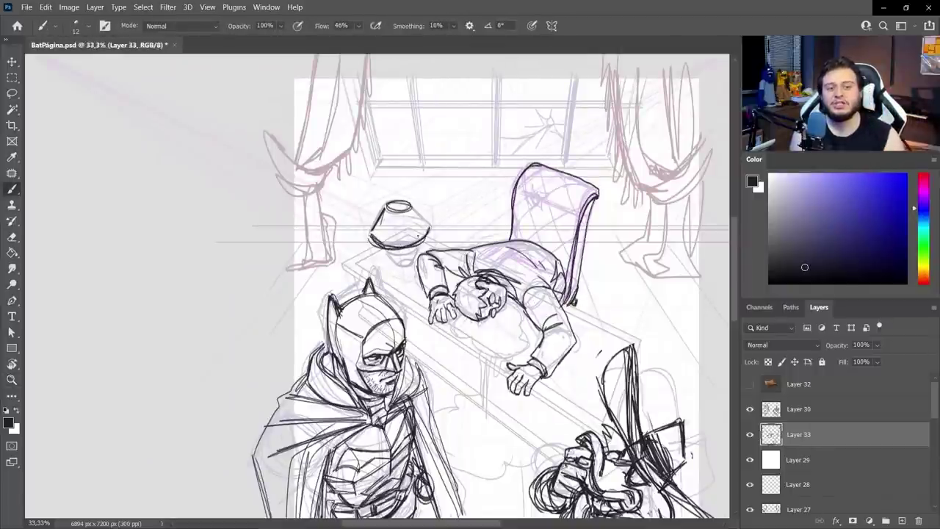
drag(397, 267, 417, 267)
mouse_move(441, 294)
mouse_down()
mouse_move(421, 253)
mouse_move(375, 312)
mouse_up()
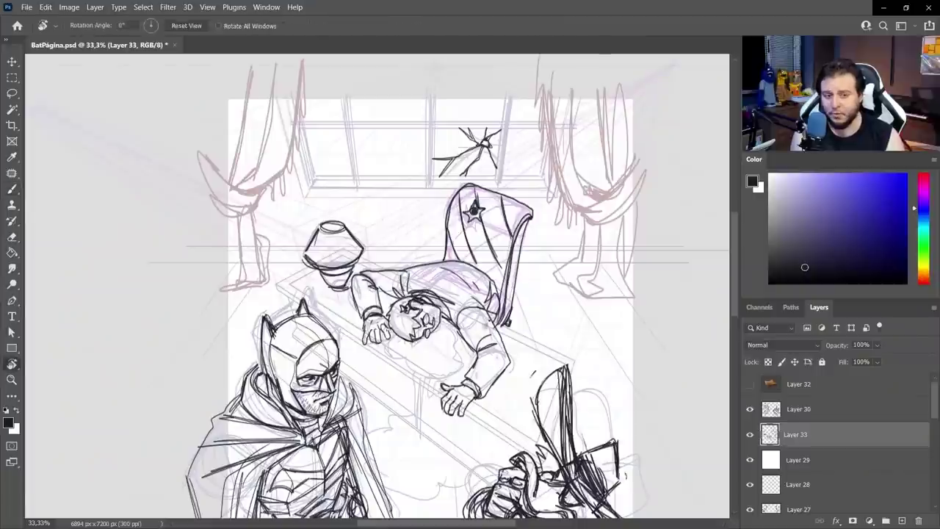
mouse_move(470, 220)
mouse_down()
mouse_move(452, 370)
mouse_move(470, 220)
mouse_up()
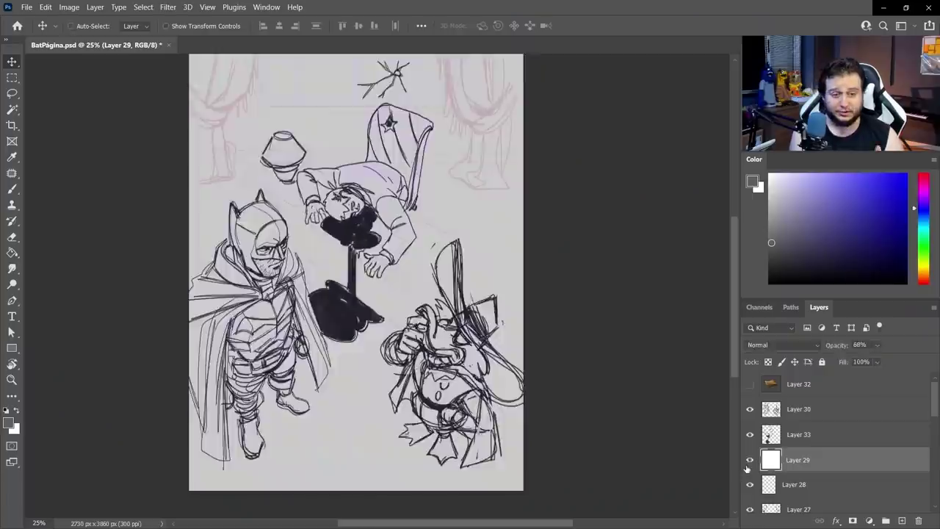
Hide the white overlay on Layer 29 and set Layer 34's lightness to +71 with Hue/Saturation
click(748, 463)
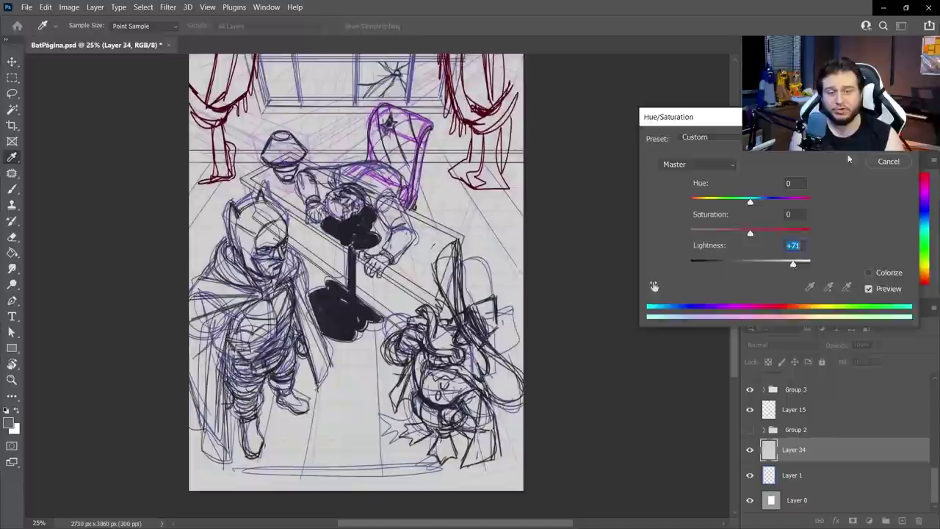
key(Return)
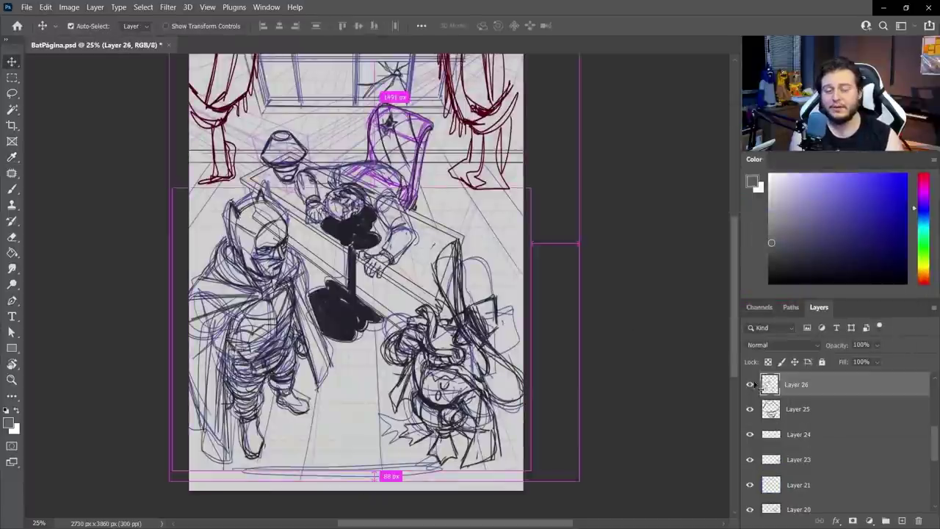
Hide Layers 25, 24 and 23, and set Layer 21's opacity to 100%
click(749, 384)
click(749, 409)
click(750, 435)
click(750, 460)
click(808, 485)
scroll(751, 435, down, 3)
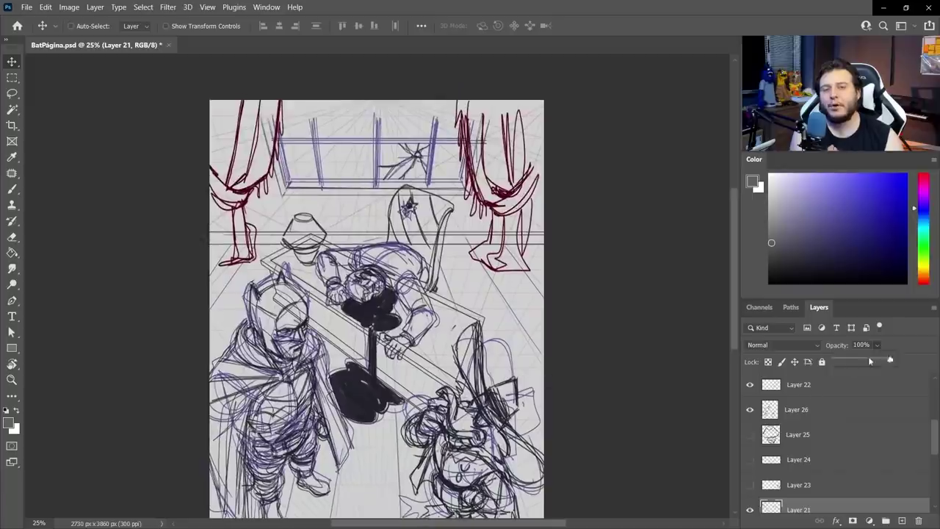
drag(870, 360, 891, 360)
Lighten the rough sketch lines on Layer 26 with a Hue/Saturation adjustment
click(798, 459)
click(796, 409)
key(ctrl+u)
drag(751, 263, 777, 263)
click(886, 139)
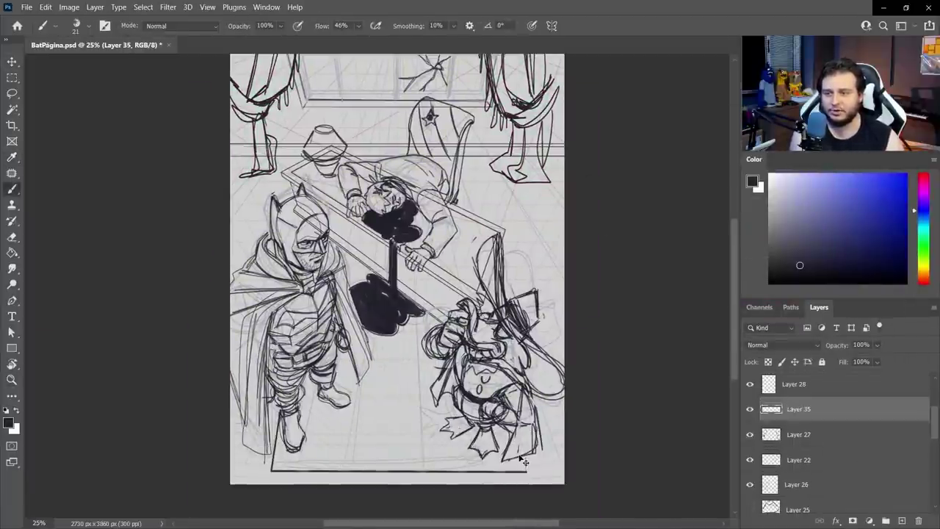
Undo the last stroke and add a new layer directly above Layer 33
key(ctrl+z)
scroll(827, 430, up, 3)
click(800, 411)
click(799, 434)
click(903, 520)
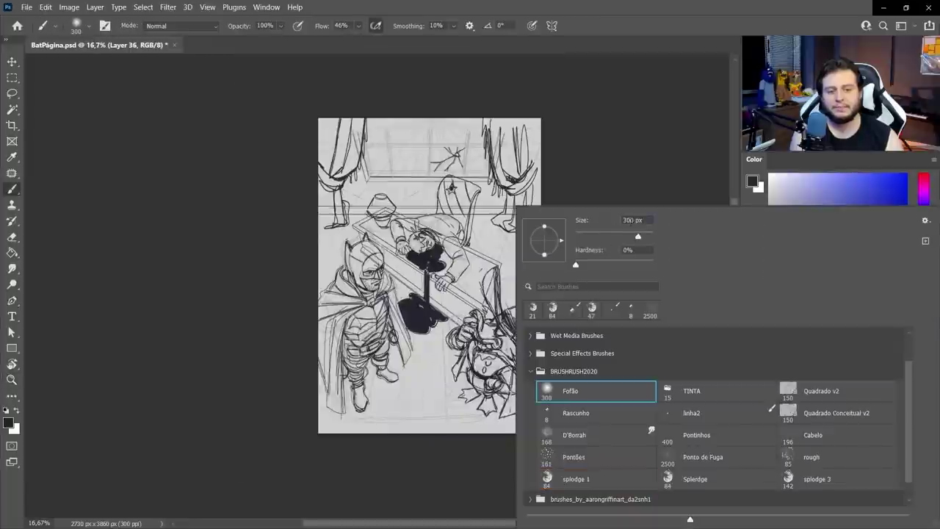
Paint the upper part of the page muted blue with the Fofão brush at 1200 px, and move its layer beneath the sketch layers
double_click(630, 220)
text(1200)
key(Return)
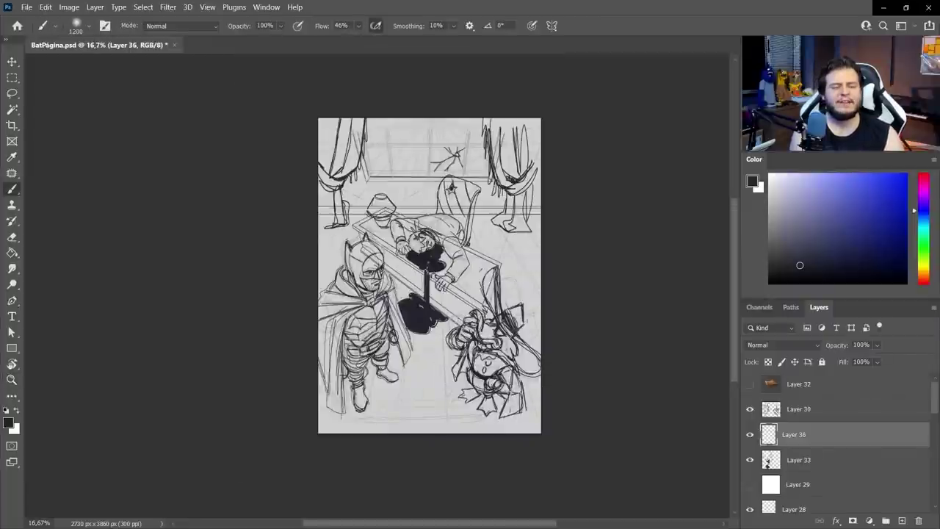
click(924, 216)
drag(397, 133, 448, 136)
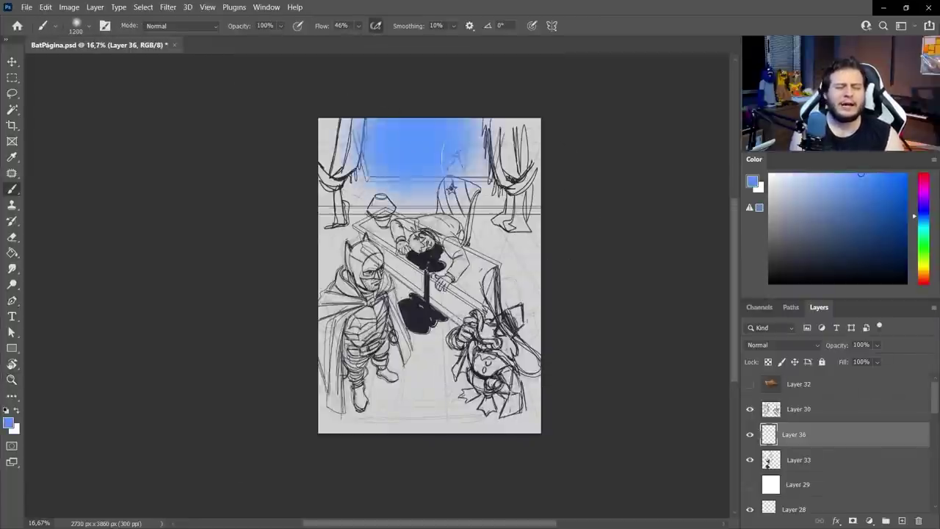
key(ctrl+z)
click(849, 208)
drag(338, 147, 513, 176)
drag(795, 436, 798, 439)
Set the blend mode of Layer 26, which holds the light window lines, to Multiply
key(v)
click(470, 146)
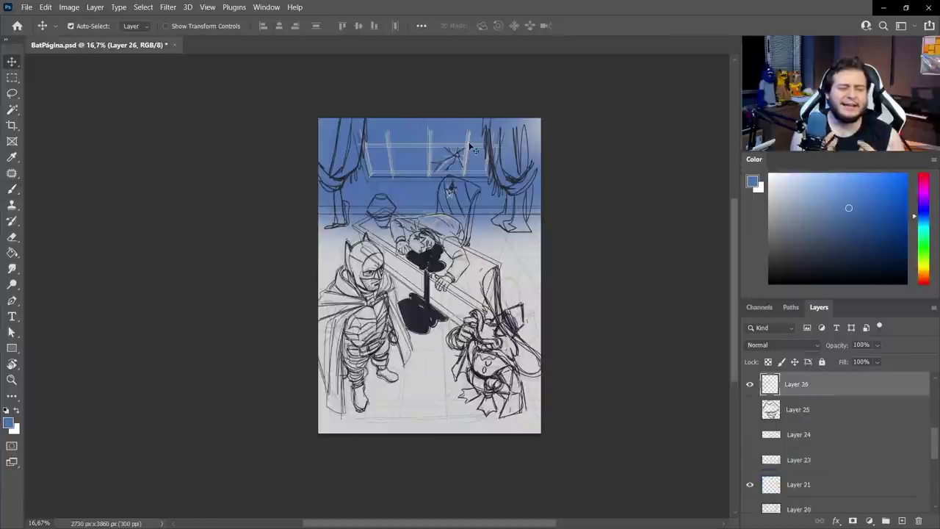
click(782, 345)
click(767, 264)
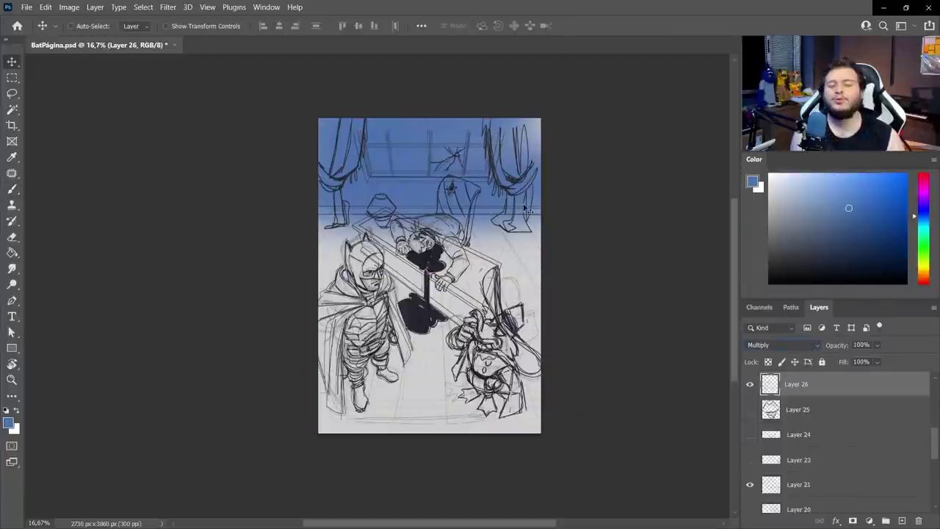
Paint the wall and floor on Layer 36 in muted brown tones with the Quadrado Conceitual v2 brush
click(426, 165)
key(b)
click(923, 276)
click(819, 238)
right_click(399, 205)
click(720, 413)
drag(507, 237, 515, 237)
mouse_move(295, 226)
mouse_down()
mouse_move(693, 239)
mouse_move(536, 236)
mouse_up()
click(805, 227)
right_click(416, 207)
mouse_move(309, 231)
mouse_down()
mouse_move(562, 250)
mouse_move(309, 323)
mouse_up()
mouse_move(243, 340)
mouse_down()
mouse_move(598, 427)
mouse_move(308, 429)
mouse_up()
Desaturate the colours on Layer 36 to grey with a Hue/Saturation adjustment
key(ctrl+u)
drag(751, 232, 706, 233)
click(892, 138)
Paint both curtains dark grey with the splodge 1 brush at 86% flow
click(769, 247)
right_click(382, 161)
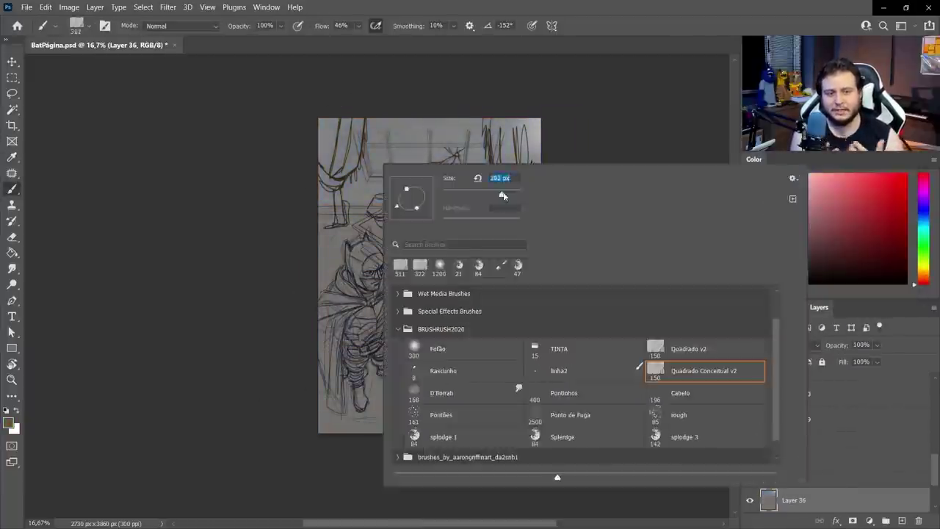
right_click(349, 141)
click(358, 27)
drag(341, 121, 342, 173)
right_click(425, 126)
click(486, 399)
right_click(341, 185)
drag(439, 214, 445, 215)
click(358, 26)
drag(361, 41, 373, 41)
drag(334, 189, 336, 224)
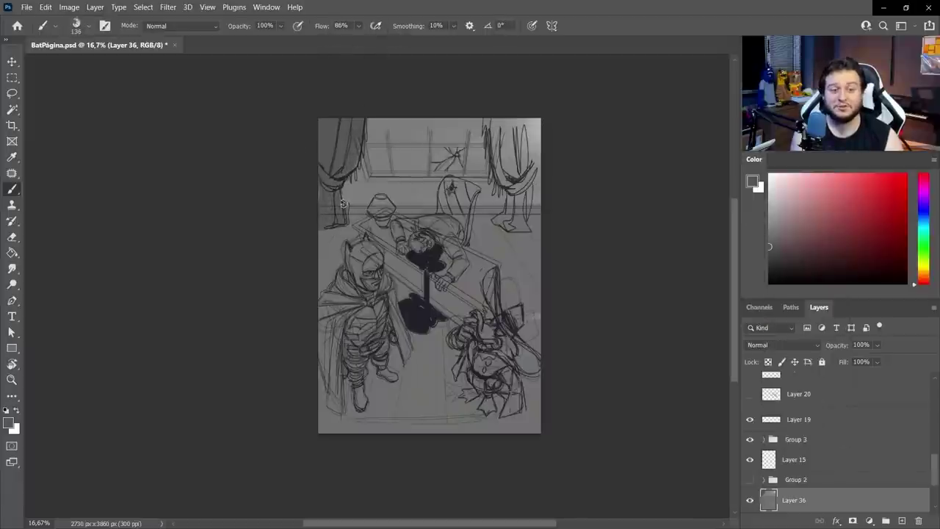
mouse_move(490, 125)
mouse_down()
mouse_move(512, 180)
mouse_move(530, 167)
mouse_up()
drag(517, 190, 531, 220)
Crop both sides of the page to a width of 2646 px
key(c)
drag(546, 264, 542, 262)
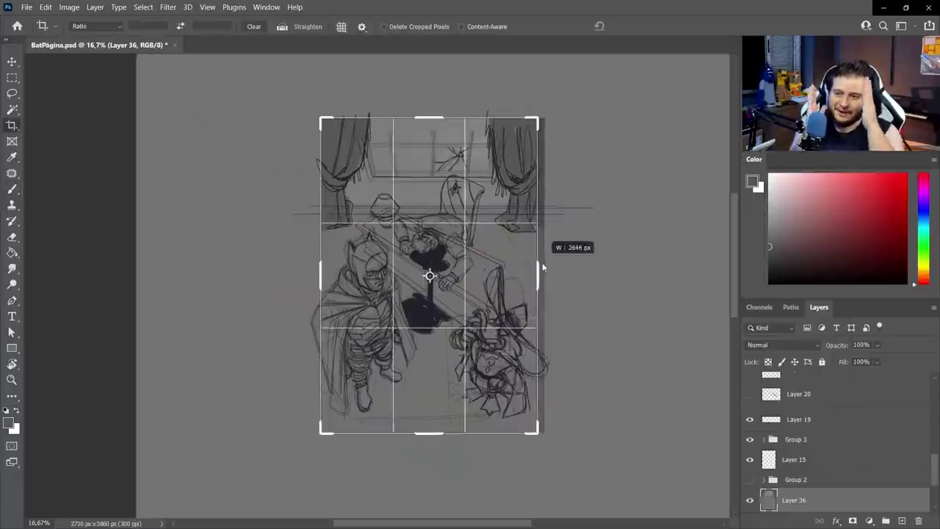
key(Return)
Paint the window's bars and lower frame in dark grey with a 34 px brush
key(z)
click(517, 251)
scroll(834, 470, up, 5)
scroll(835, 470, down, 10)
key(b)
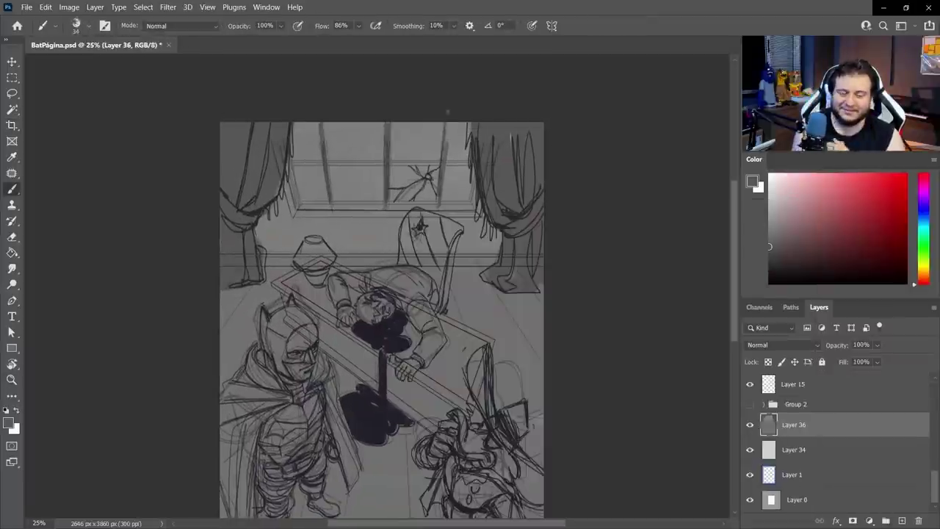
drag(299, 210, 484, 212)
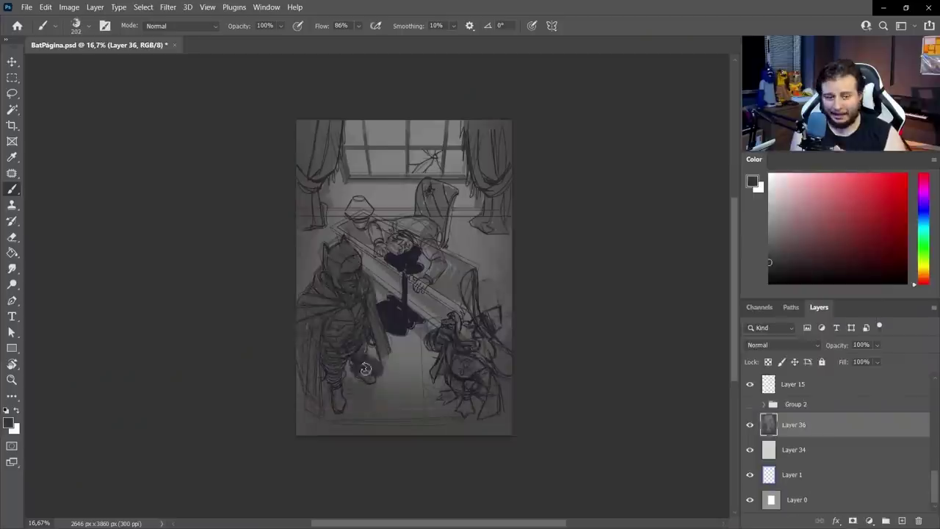
Shade Batman, the duck character, their floor shadows and the desk in dark grey with a 202 px brush
mouse_move(364, 372)
mouse_down()
mouse_move(308, 388)
mouse_move(303, 426)
mouse_up()
drag(499, 422, 462, 403)
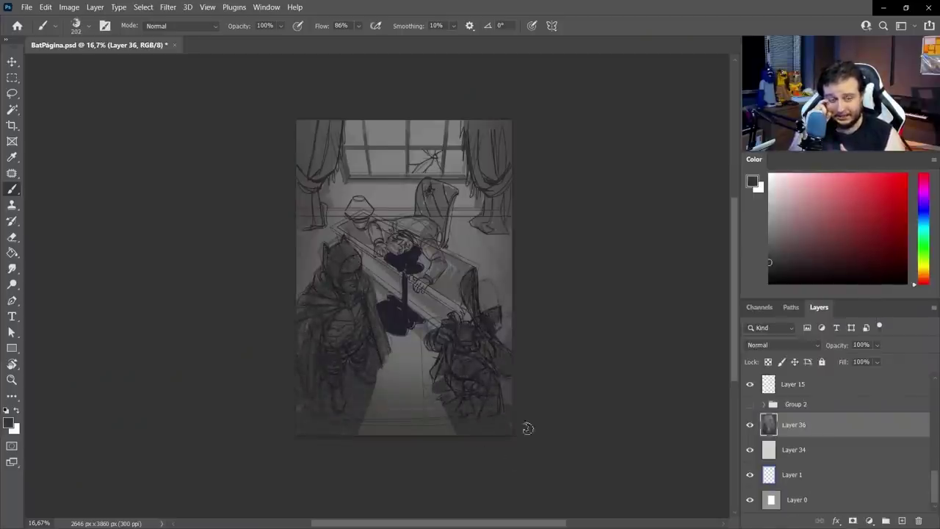
drag(466, 385, 462, 279)
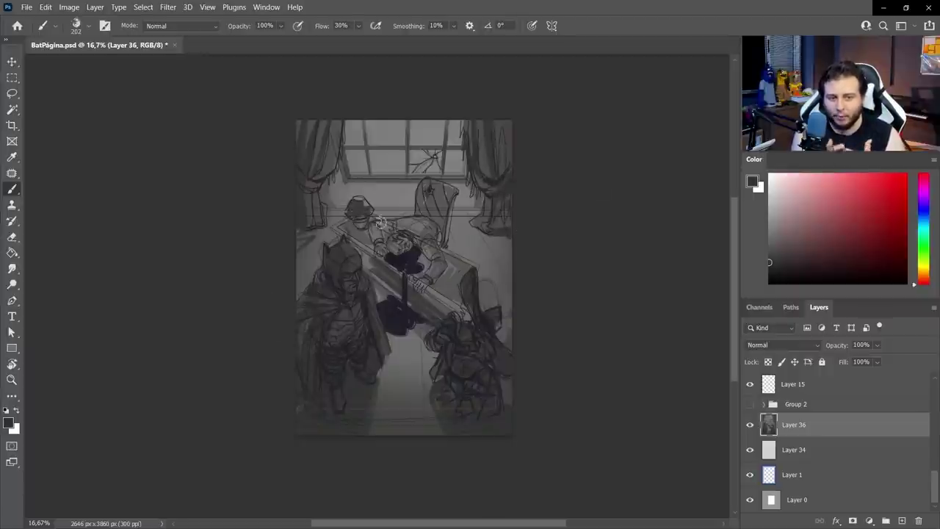
alt+click(429, 274)
drag(439, 279, 474, 264)
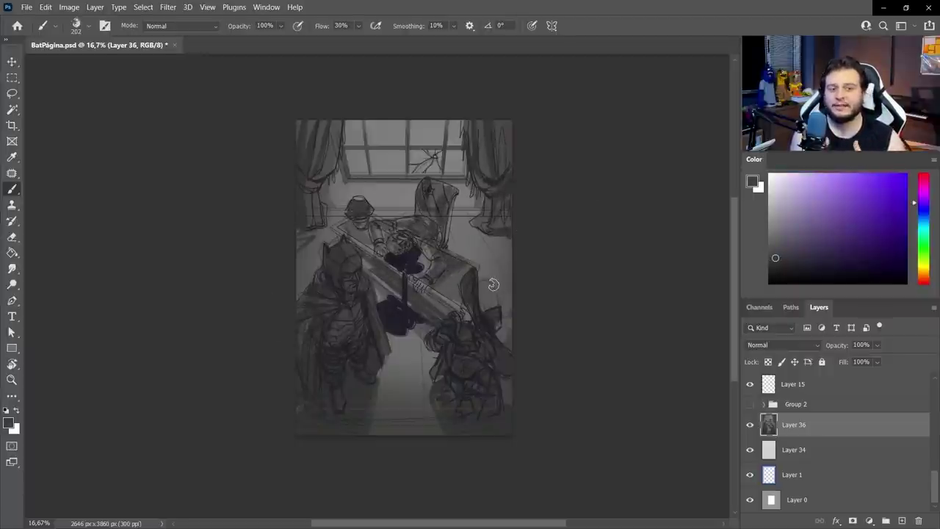
Lasso the area below the window around the figures and shade the wall inside it softly with the Fofão brush
right_click(556, 377)
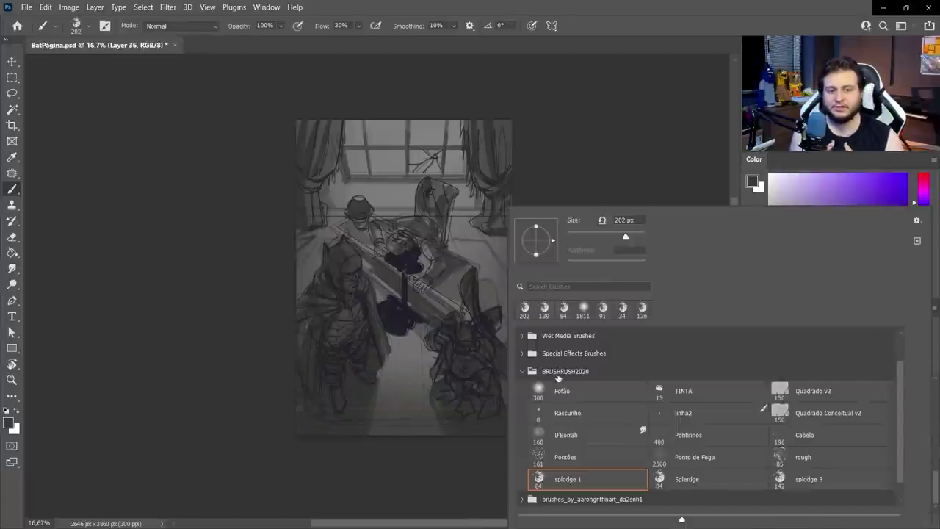
mouse_move(337, 199)
mouse_down()
mouse_move(465, 202)
mouse_move(381, 211)
mouse_up()
key(ctrl+z)
key(l)
drag(479, 214, 324, 223)
key(b)
right_click(587, 353)
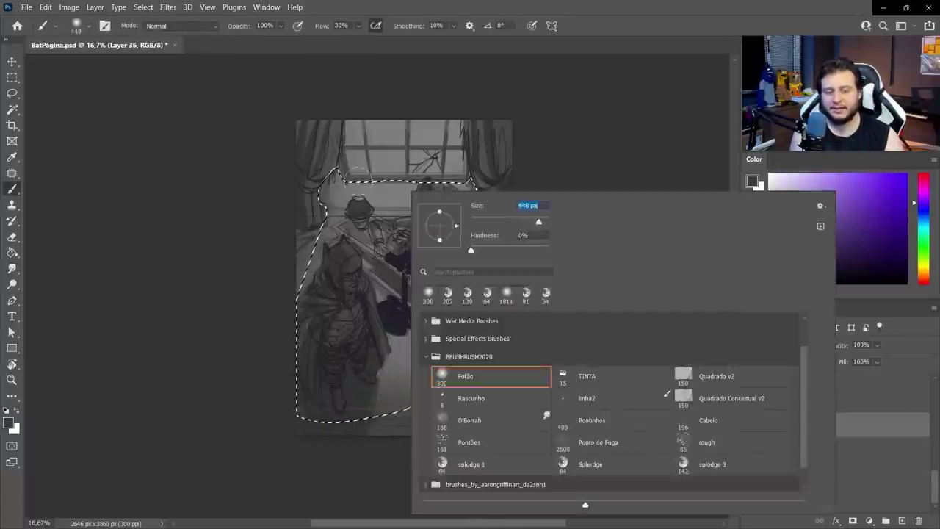
alt+click(396, 198)
key(ctrl+d)
Choose a near-white paint colour and a square textured brush for painting the lamplight
key(z)
click(776, 174)
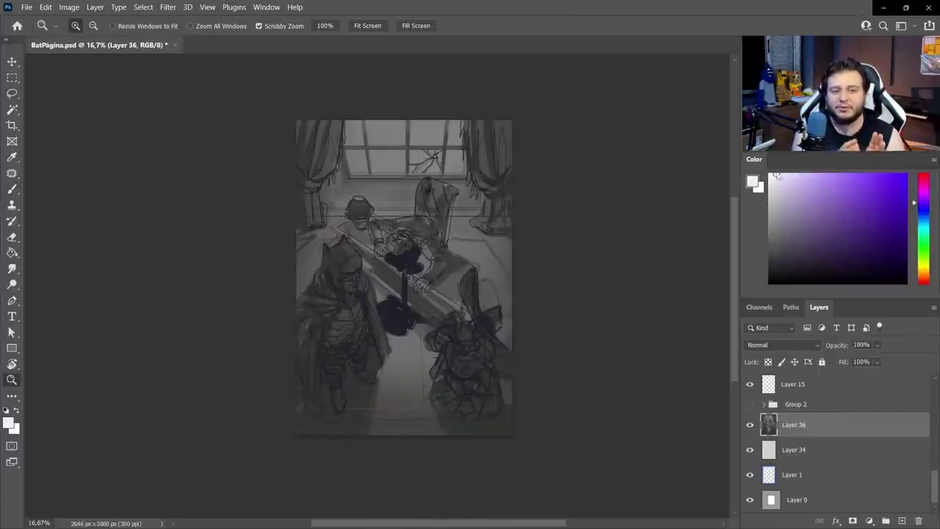
click(364, 202)
key(b)
right_click(479, 269)
click(782, 391)
click(636, 128)
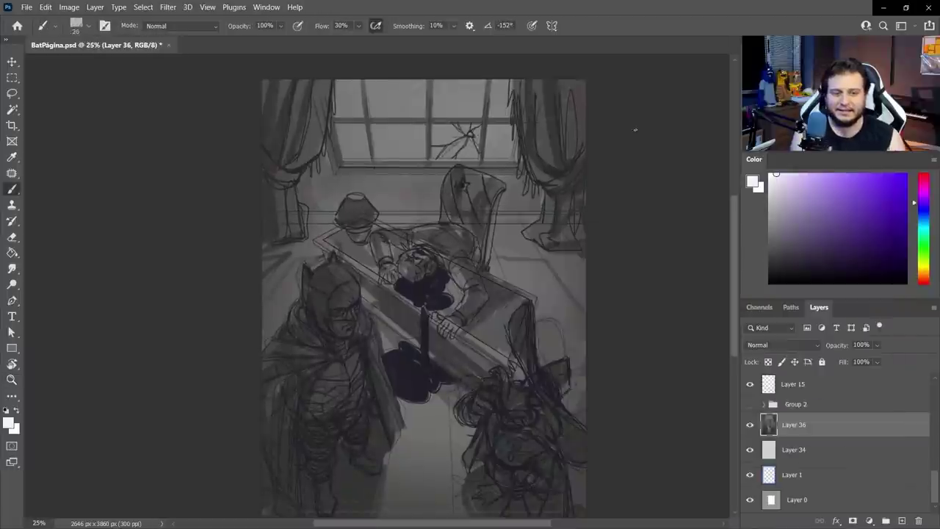
Toggle the visibility of sketch layers such as Layers 19 and 30 to identify which lines each one holds
key(v)
ctrl+click(506, 121)
click(749, 387)
click(749, 387)
ctrl+click(579, 315)
click(750, 418)
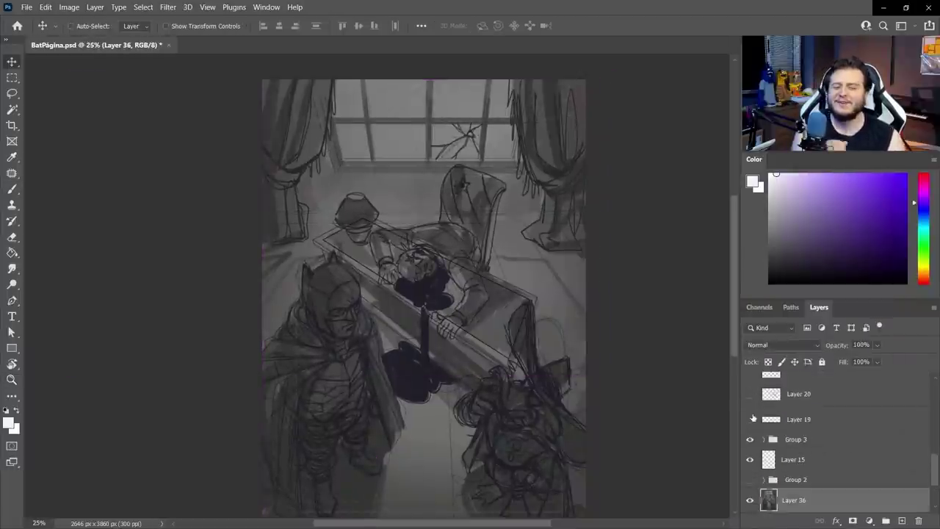
click(750, 418)
key(z)
click(573, 290)
ctrl+click(569, 293)
click(750, 461)
key(z)
alt+click(557, 293)
ctrl+click(485, 433)
click(749, 408)
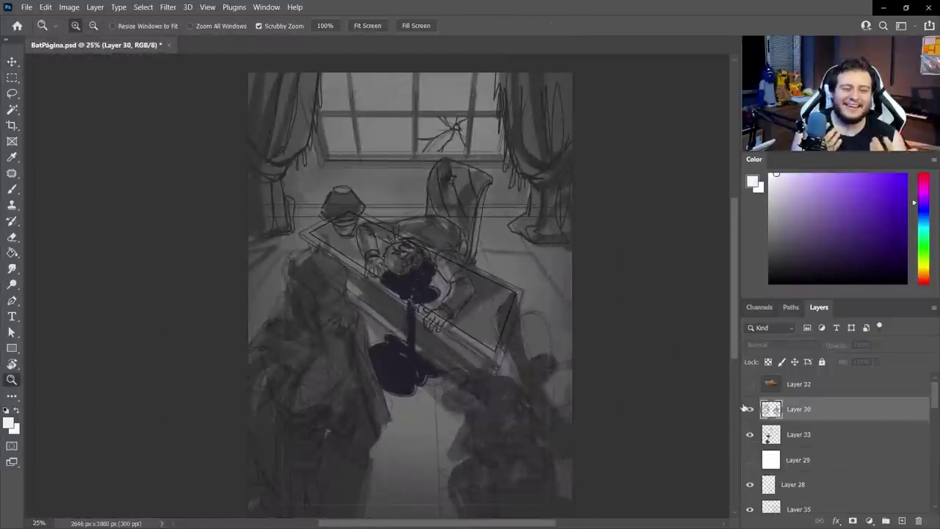
click(749, 409)
Mask out the desk outline on Layer 21 where it crosses the slumped man's body and the lamp
key(v)
ctrl+click(323, 330)
click(877, 345)
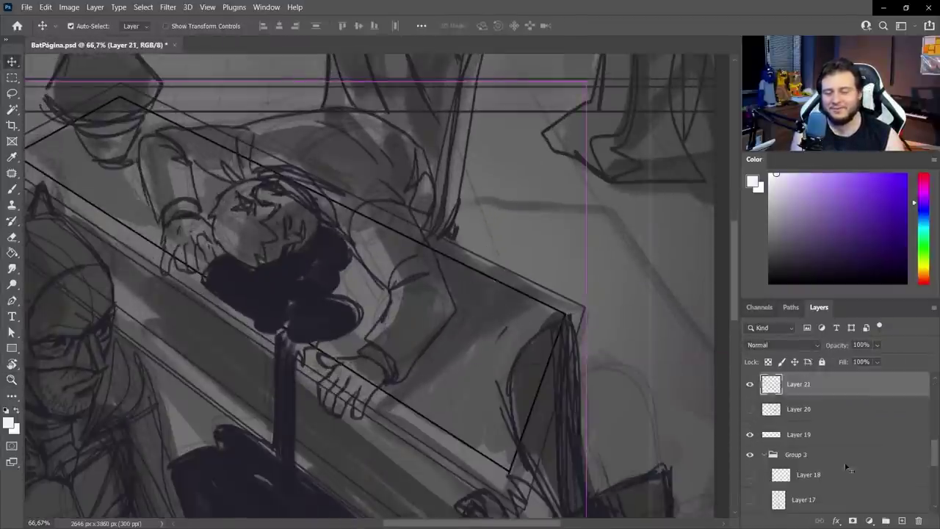
right_click(307, 182)
double_click(345, 400)
drag(408, 229, 197, 135)
alt+click(326, 269)
key(x)
ctrl+click(253, 231)
click(785, 384)
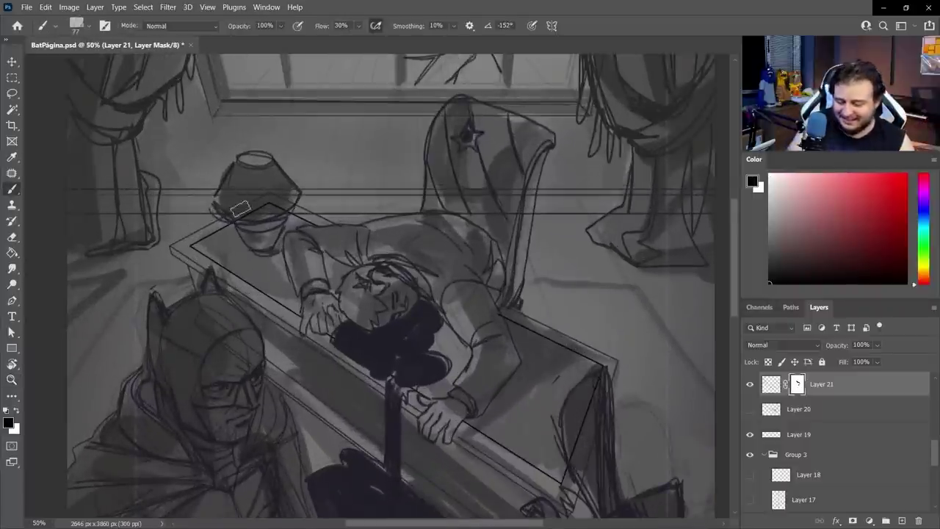
Add a new layer above Layer 21, and mask the wall lines on Layer 19 where they cross the curtains, lamp and chair
click(902, 521)
right_click(371, 279)
ctrl+click(316, 197)
click(853, 520)
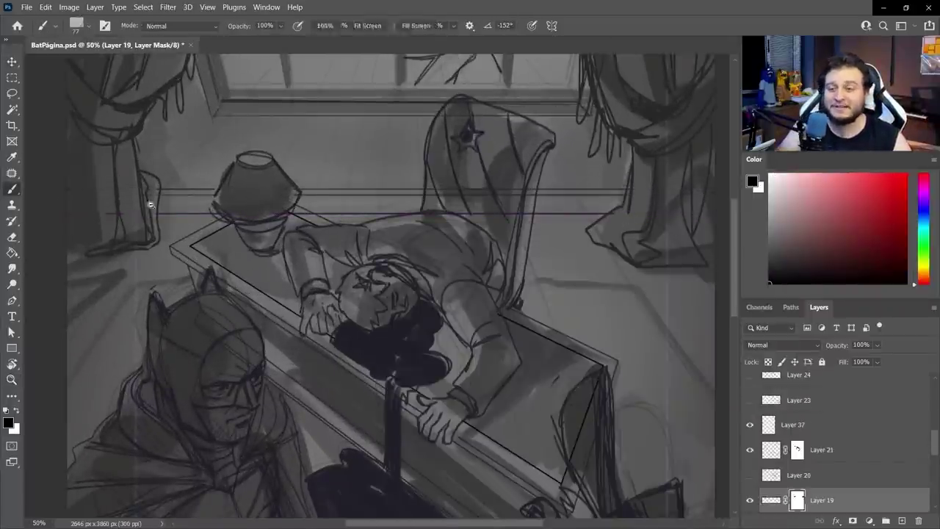
alt+click(272, 286)
ctrl+click(469, 330)
ctrl+click(389, 301)
alt+click(380, 297)
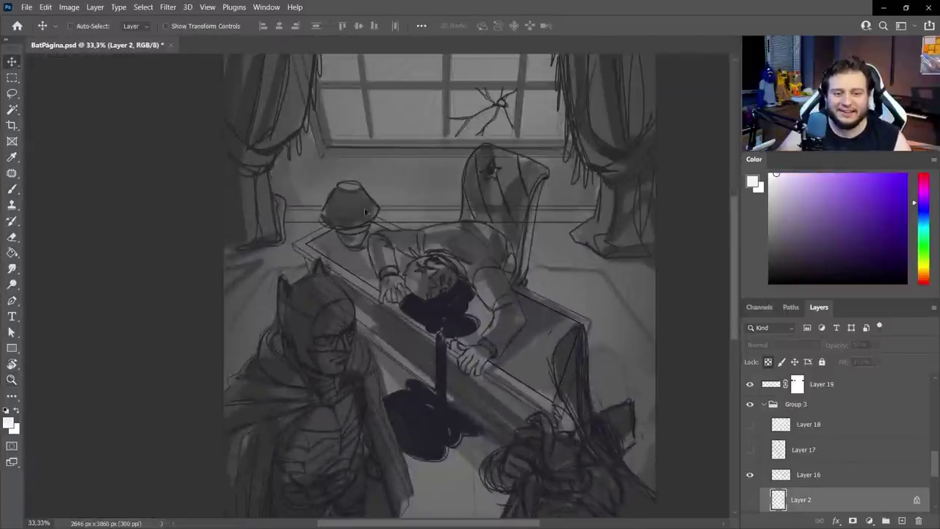
Paint white lamplight on the lamp, the desk corner and the slumped man's arm and head on a new layer, erasing the excess
drag(323, 161, 471, 194)
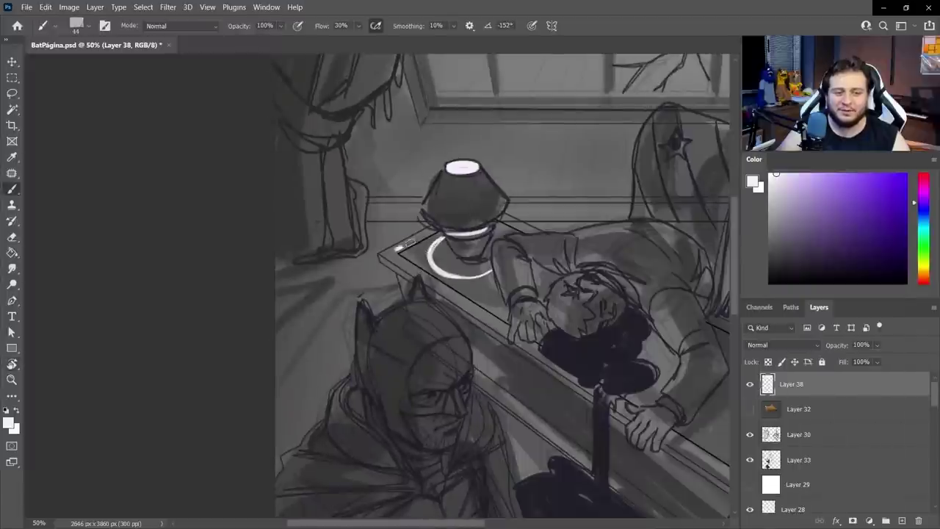
mouse_move(400, 247)
mouse_down()
mouse_move(433, 239)
mouse_move(444, 288)
mouse_move(496, 303)
mouse_move(510, 236)
mouse_move(573, 236)
mouse_move(514, 307)
mouse_move(569, 274)
mouse_move(530, 321)
mouse_up()
key(e)
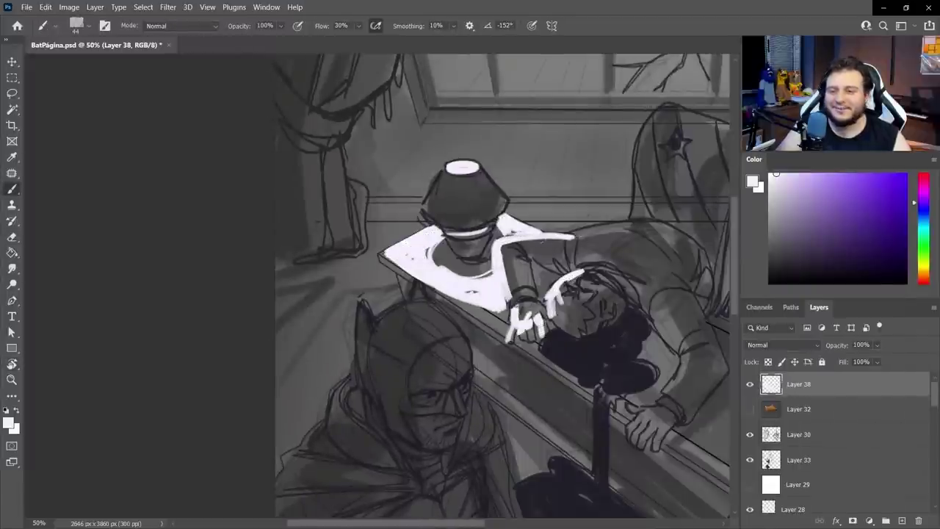
right_click(606, 166)
key(Return)
drag(638, 204, 568, 238)
drag(580, 279, 556, 314)
mouse_move(532, 265)
mouse_down()
mouse_move(477, 377)
mouse_move(529, 342)
mouse_up()
alt+click(477, 378)
Paint white light on the floor, the curtain base and the wall behind the lamp with an 80 px brush, trimming it with the Eraser
key(b)
mouse_move(450, 345)
mouse_down()
mouse_move(424, 360)
mouse_move(408, 411)
mouse_up()
right_click(477, 367)
text(80)
key(Return)
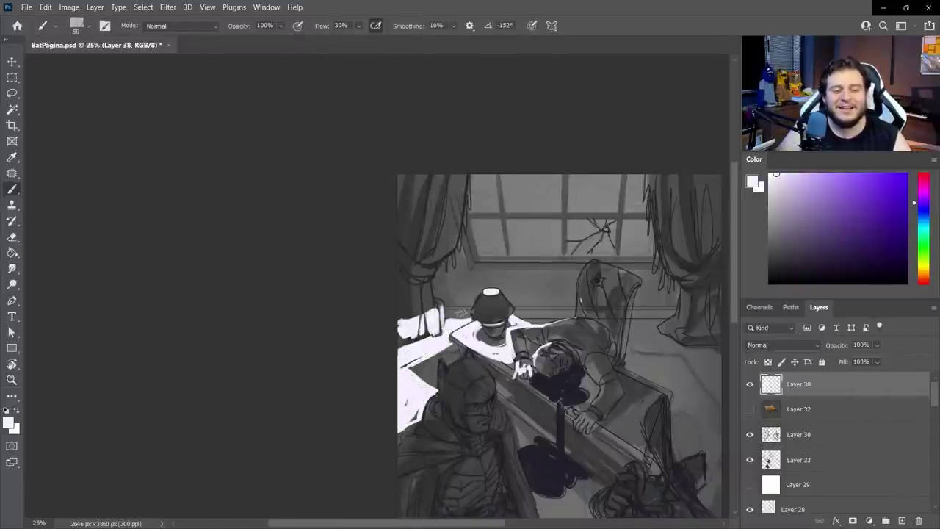
key(e)
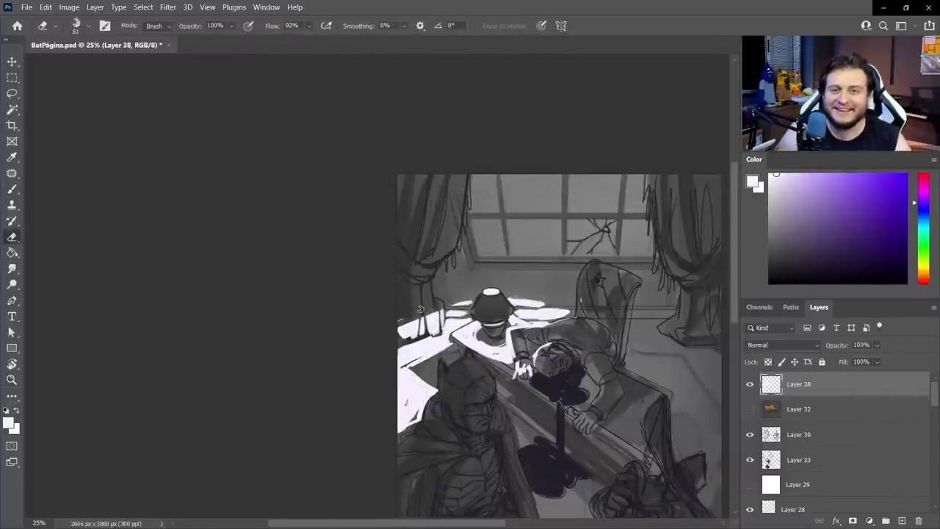
drag(508, 298, 543, 301)
drag(641, 422, 595, 360)
Smudge the edges of the white lamplight near the curtain with the D'Borrah brush at 20% strength
key(b)
right_click(595, 360)
click(817, 478)
click(588, 435)
drag(360, 259, 397, 248)
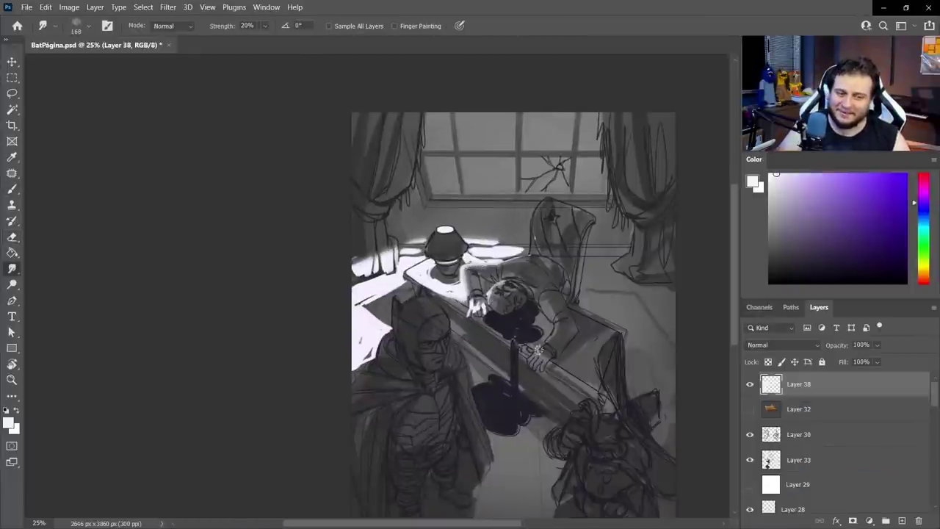
Lock Layer 38's transparent pixels and tone down the white light around the desk with the soft Fofão brush
mouse_move(877, 345)
mouse_down()
mouse_move(860, 366)
mouse_move(894, 365)
mouse_up()
key(b)
right_click(558, 281)
click(768, 362)
right_click(397, 345)
click(451, 391)
mouse_move(426, 279)
mouse_down()
mouse_move(351, 361)
mouse_move(507, 253)
mouse_move(462, 290)
mouse_up()
Add a new layer with white as the paint colour and lasso the caped duck's outline
click(769, 175)
drag(553, 408, 486, 353)
key(z)
click(902, 520)
click(366, 278)
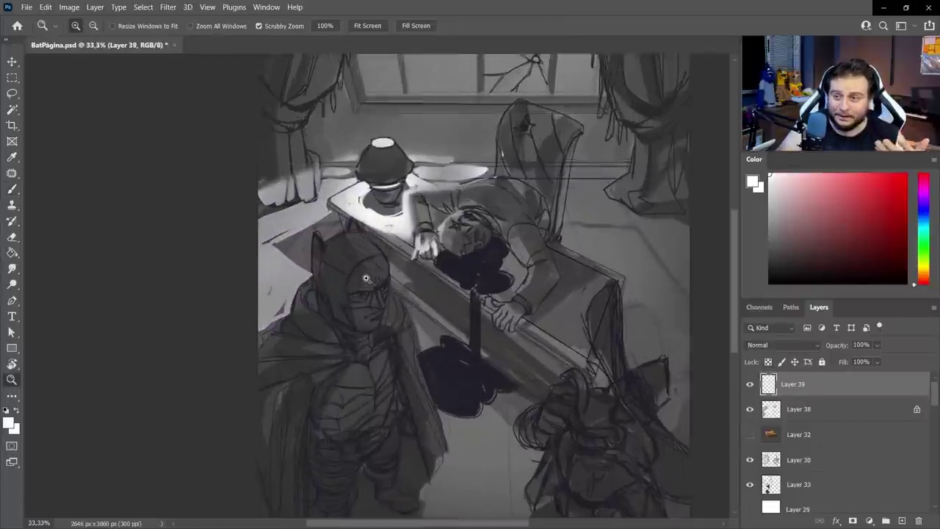
drag(613, 438, 561, 327)
key(l)
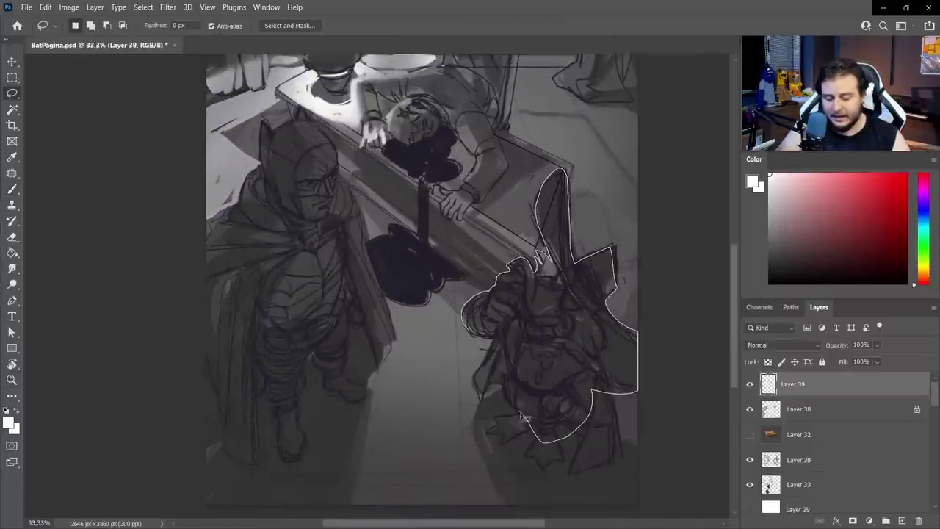
drag(521, 416, 481, 353)
Choose the splodge 1 brush, mask the new layer to the duck selection and target the layer's artwork for painting
key(b)
right_click(523, 291)
click(566, 478)
click(596, 239)
click(852, 521)
click(768, 384)
Paint white and sampled light-grey lamplight on the duck's raised hand, sleeve, face and whiskers
mouse_move(465, 316)
mouse_down()
mouse_move(472, 299)
mouse_move(504, 288)
mouse_move(515, 271)
mouse_move(571, 302)
mouse_up()
click(769, 221)
mouse_move(524, 272)
mouse_down()
mouse_move(519, 299)
mouse_move(492, 308)
mouse_up()
alt+click(530, 297)
drag(542, 288, 571, 326)
drag(578, 314, 597, 348)
alt+click(570, 301)
drag(564, 295, 576, 305)
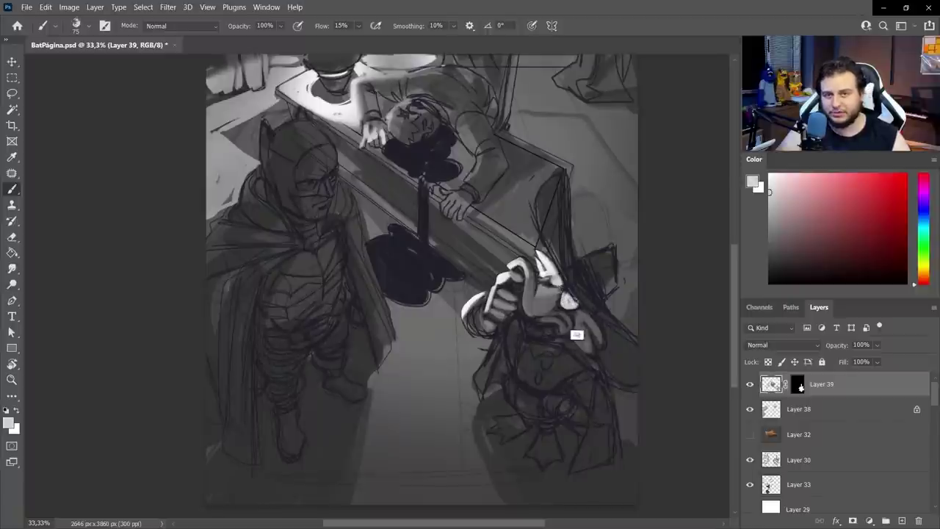
Paint sampled grey on the tall shape behind the duck's head and light the hat's upper edge and the cape's outer edge
alt+click(549, 296)
drag(539, 251, 555, 179)
mouse_move(563, 174)
mouse_down()
mouse_move(557, 258)
mouse_move(610, 249)
mouse_up()
drag(496, 338, 475, 389)
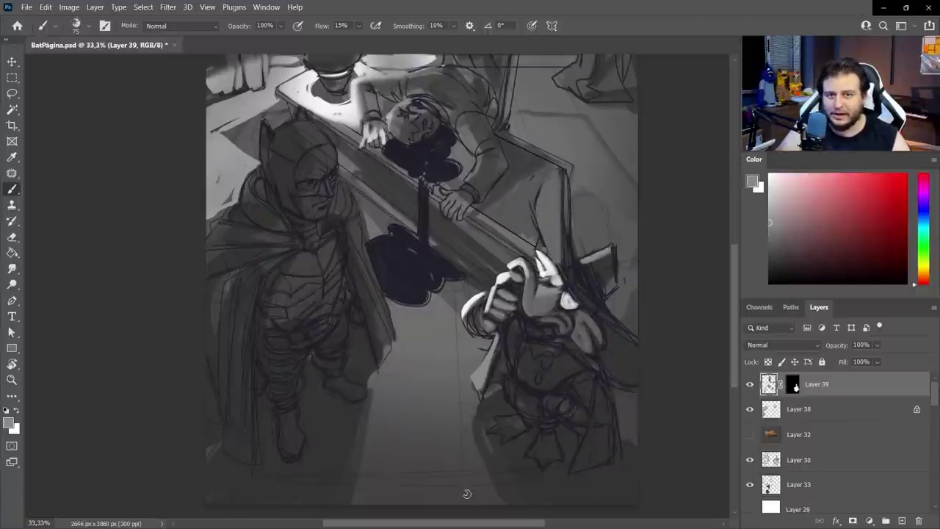
Paint the two coat buttons on the duck's chest in a sampled mid-grey
alt+click(536, 344)
alt+click(547, 298)
drag(544, 354, 541, 363)
drag(537, 374, 535, 381)
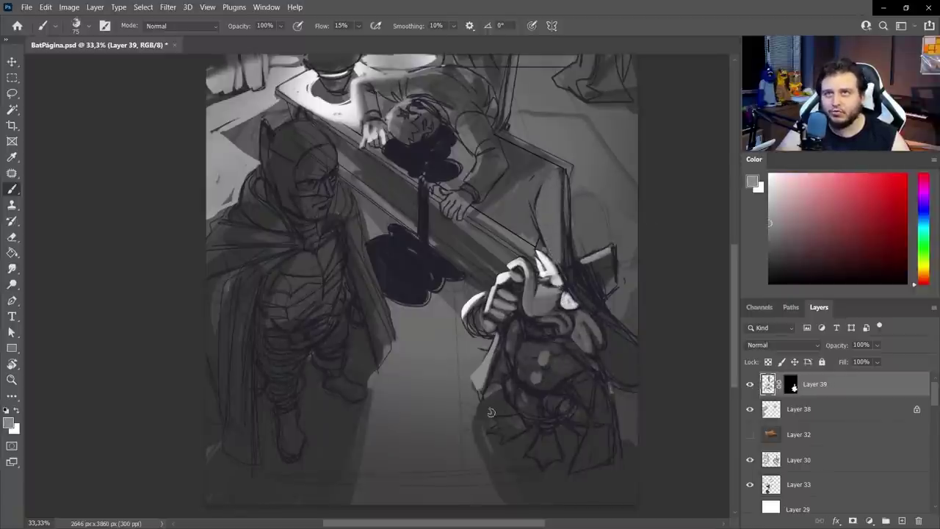
Lasso the duck's webbed feet on Layer 39's mask and paint white there to reveal them
click(787, 385)
key(l)
drag(546, 473, 543, 470)
key(b)
right_click(497, 424)
key(Escape)
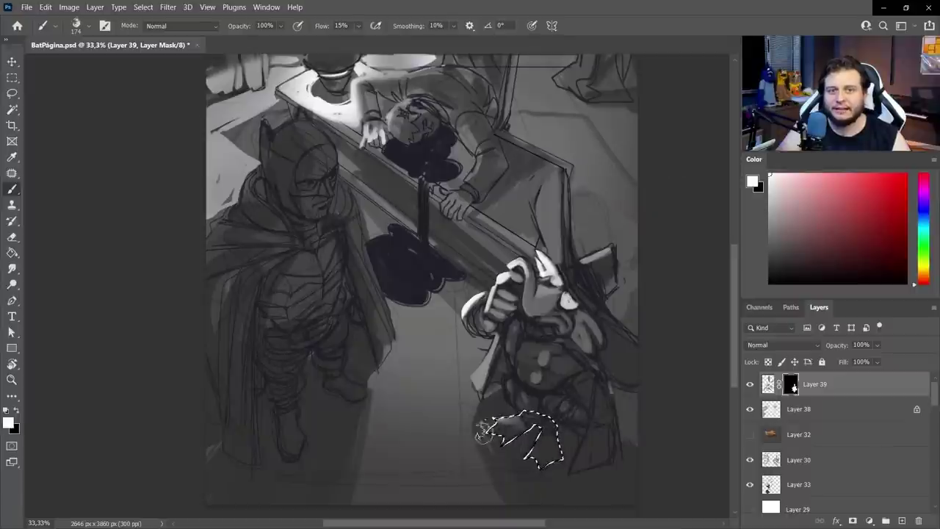
key(ctrl+2)
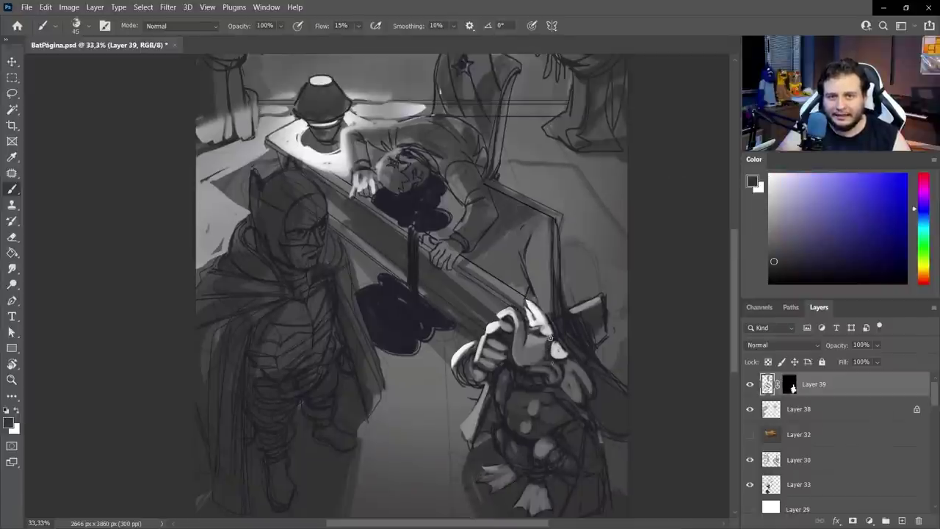
Refine the tones around the duck's eyes and beak with small strokes of greys sampled from its face
alt+click(539, 343)
alt+click(545, 336)
drag(532, 326, 539, 332)
alt+click(541, 345)
mouse_move(547, 343)
mouse_down()
mouse_move(548, 357)
mouse_move(550, 332)
mouse_up()
alt+click(548, 336)
Paint the dark detail of the duck's eye with the splodge brush at 29 px and 59% flow
key(z)
click(575, 375)
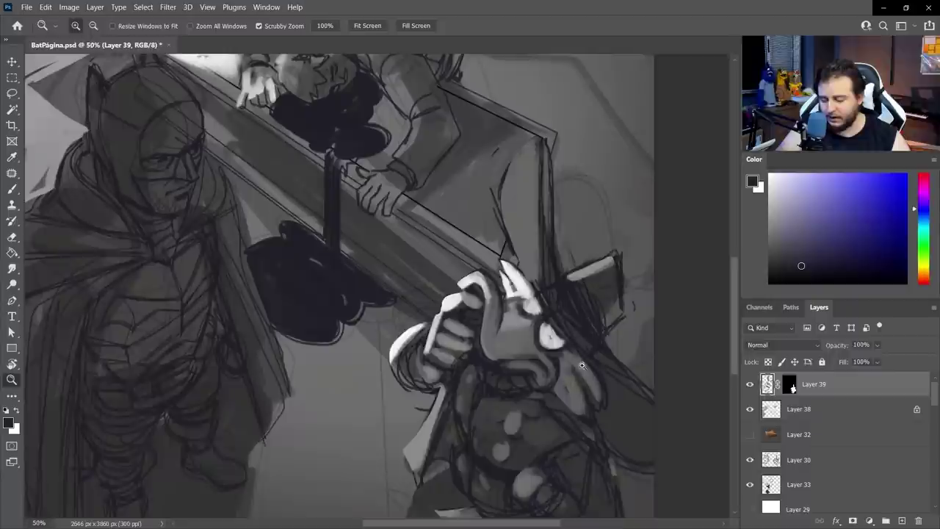
click(748, 386)
click(748, 386)
key(b)
alt+click(533, 325)
right_click(529, 301)
drag(590, 234, 587, 224)
drag(358, 26, 392, 44)
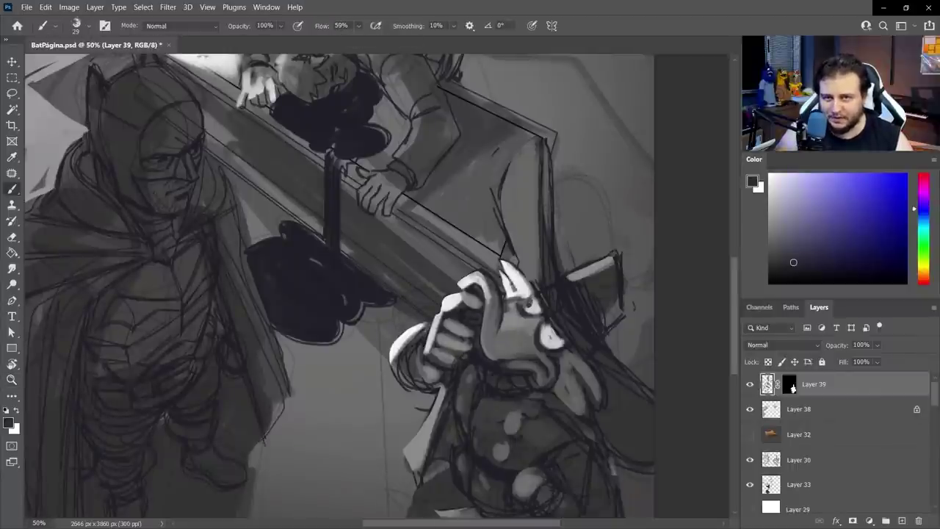
Compare the whole page with and without the duck's light layer
key(z)
alt+click(605, 385)
alt+click(605, 386)
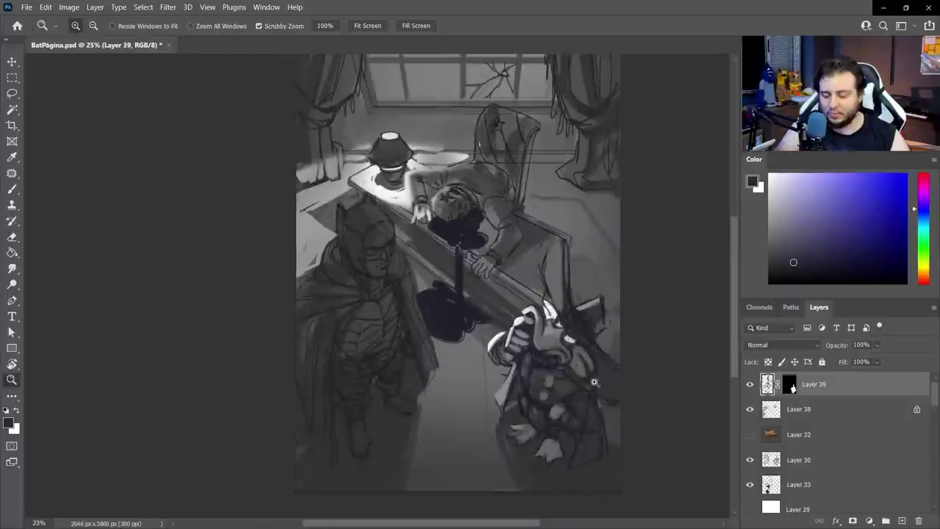
click(750, 386)
click(750, 386)
key(b)
key(z)
drag(514, 245, 482, 266)
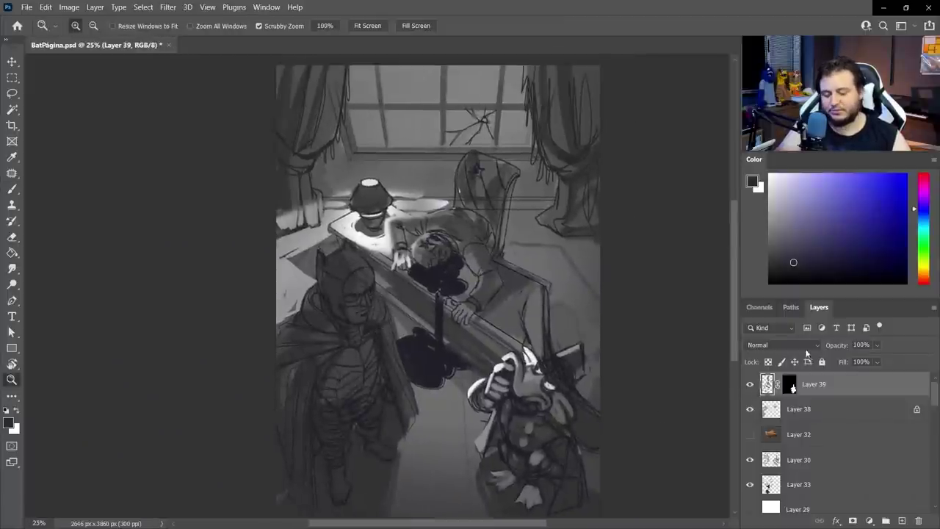
Add a new layer above Layer 39, sample a dark grey near the chair back and enlarge the splodge brush
mouse_move(475, 158)
mouse_down()
mouse_move(475, 121)
mouse_move(472, 174)
mouse_up()
key(b)
key(ctrl+alt+shift+n)
alt+click(514, 170)
right_click(515, 202)
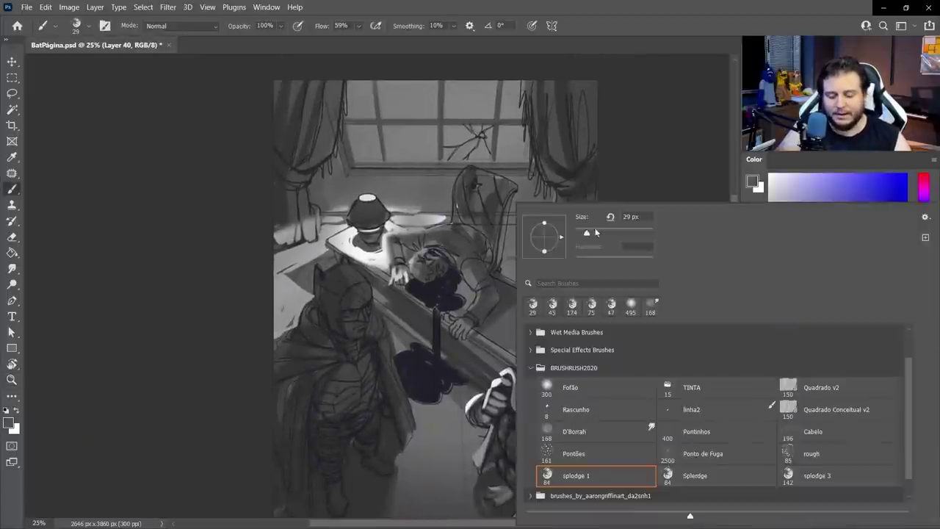
drag(592, 232, 598, 232)
key(Return)
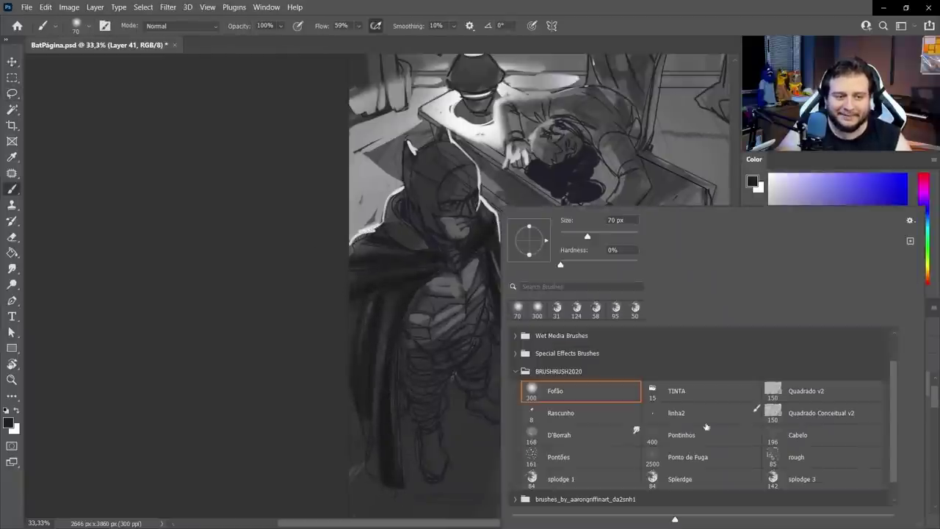
Darken the shadowed side of Batman's cowl, from the ear down to the jaw, with the splodge 1 brush
click(580, 478)
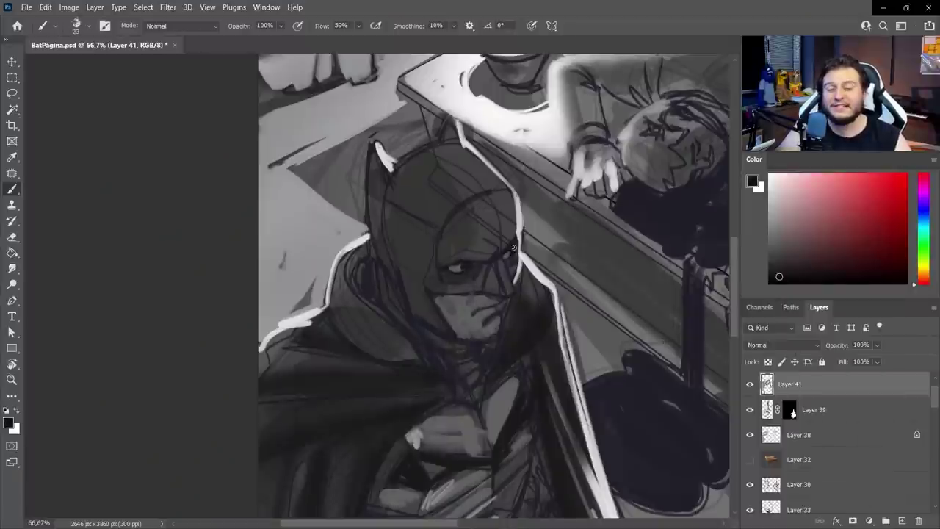
right_click(433, 220)
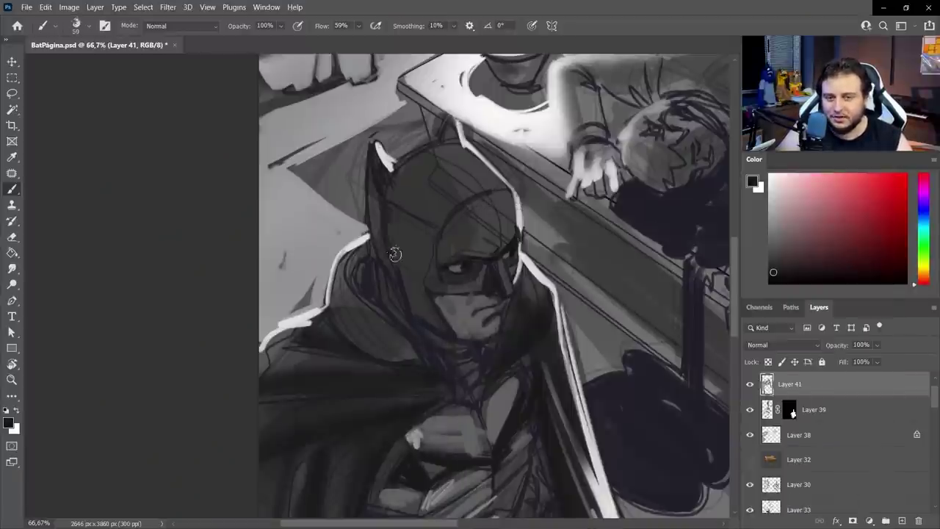
mouse_move(398, 187)
mouse_down()
mouse_move(425, 260)
mouse_move(421, 319)
mouse_up()
right_click(411, 199)
drag(398, 321, 380, 256)
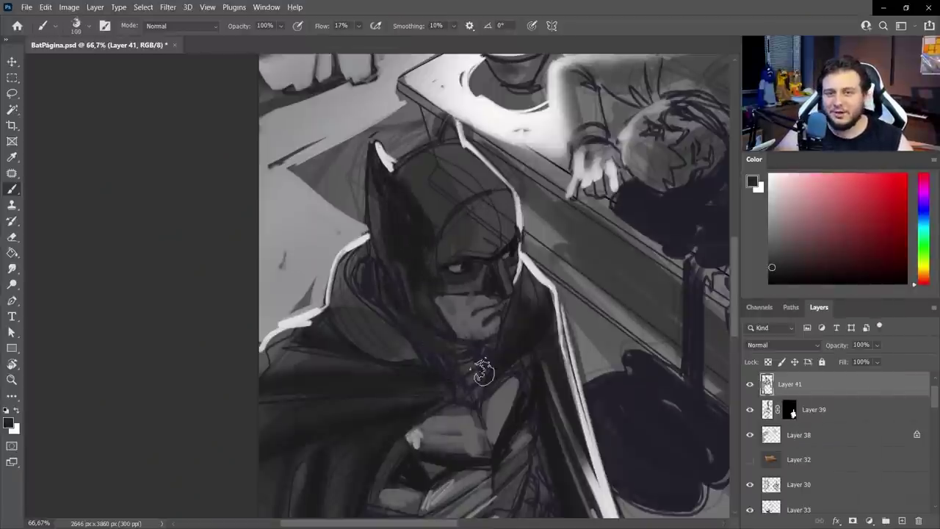
Shade Batman's neck and the inner cape collar with sampled dark greys at 17% flow
right_click(494, 281)
drag(411, 315, 470, 356)
alt+click(424, 377)
alt+click(422, 376)
drag(348, 298, 408, 359)
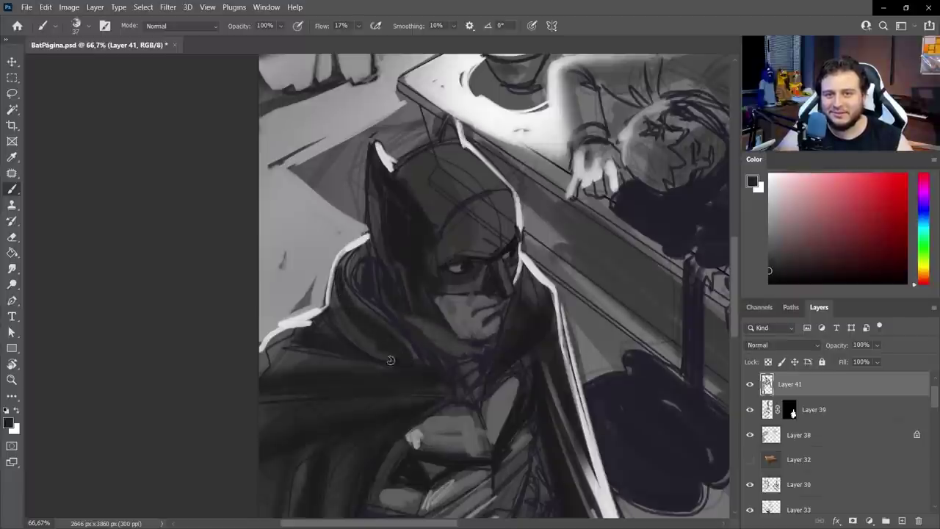
Define the folds of Batman's cape collar with dark strokes along its outer and inner edges
drag(360, 247, 340, 308)
drag(341, 320, 389, 359)
alt+click(363, 312)
drag(360, 276, 417, 348)
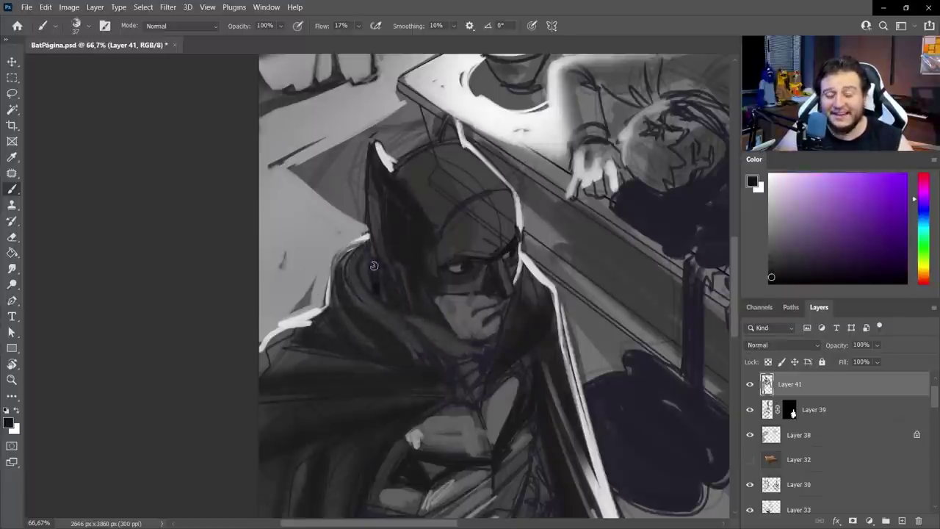
mouse_move(373, 266)
mouse_down()
mouse_move(301, 330)
mouse_move(411, 363)
mouse_move(410, 317)
mouse_up()
Darken Batman's ears, the top of the cowl and the brow ridge with near-black strokes
drag(370, 158, 411, 207)
drag(451, 118, 413, 159)
mouse_move(451, 144)
mouse_down()
mouse_move(393, 176)
mouse_move(477, 193)
mouse_up()
right_click(464, 180)
drag(444, 234, 499, 245)
drag(502, 188, 509, 245)
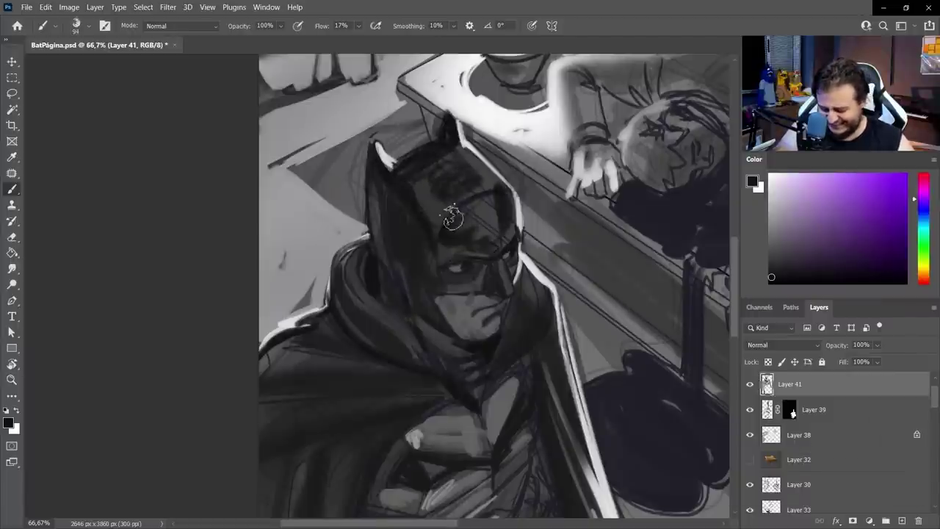
Model the crown and forehead of Batman's cowl with sampled grey strokes
drag(453, 218, 444, 253)
alt+click(427, 192)
mouse_move(425, 193)
mouse_down()
mouse_move(461, 180)
mouse_move(467, 155)
mouse_up()
drag(499, 202, 469, 226)
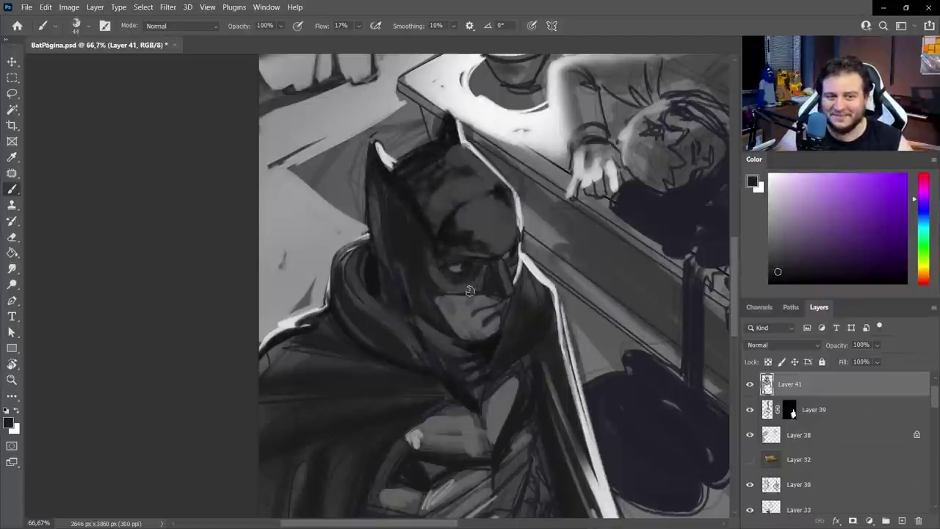
Paint a thin light-grey rim light along the lamp side of Batman's nose, cheek and chin with a 10 px brush
alt+click(494, 273)
alt+click(516, 224)
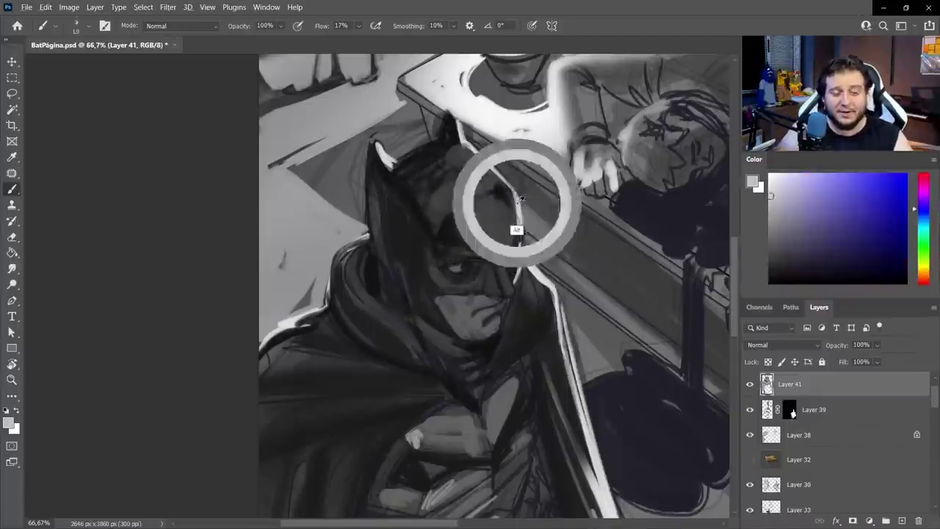
drag(518, 233, 507, 253)
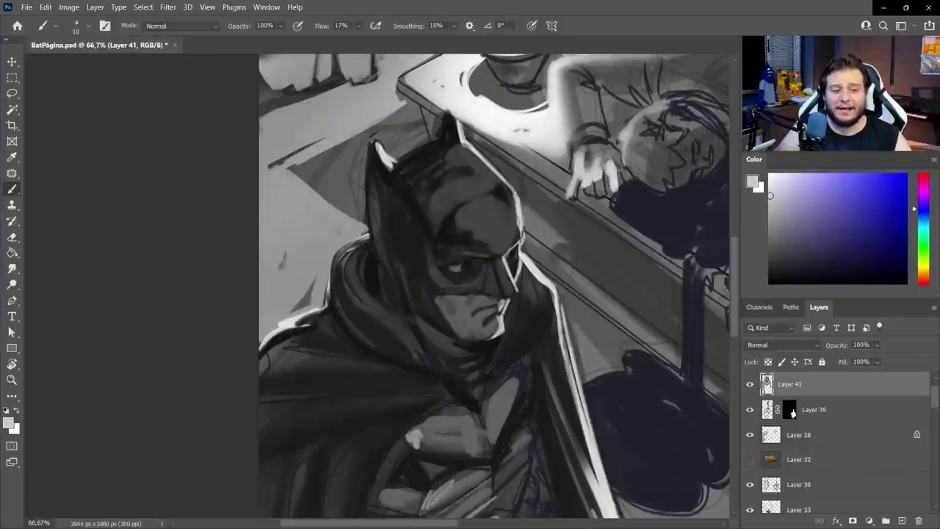
alt+click(502, 307)
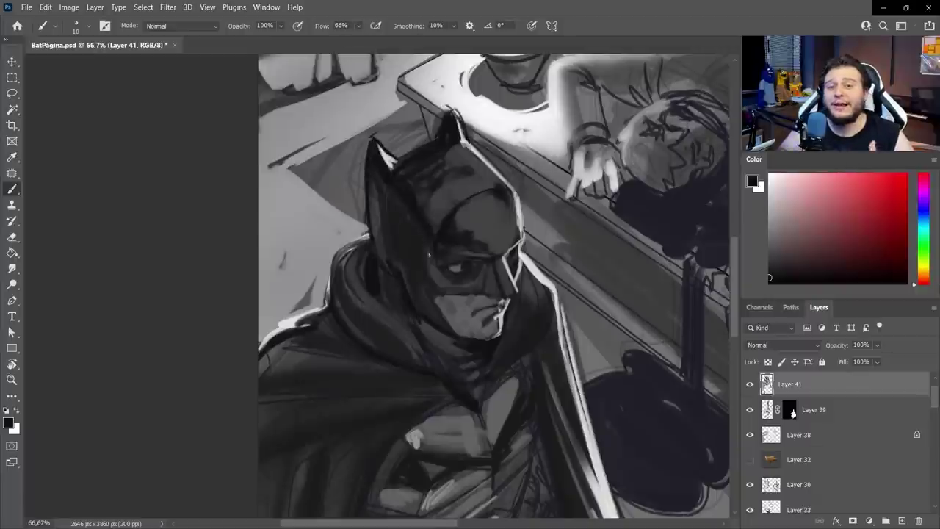
Define Batman's eyes, jawline and lower mask edge with dark 10 px strokes at 66% flow, retouching the chin with sampled greys
key(x)
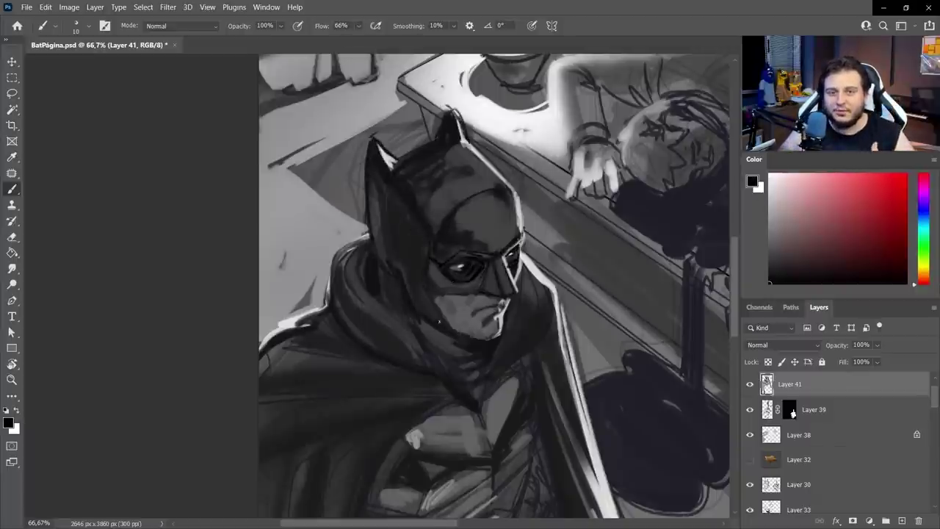
drag(437, 321, 502, 334)
alt+click(480, 290)
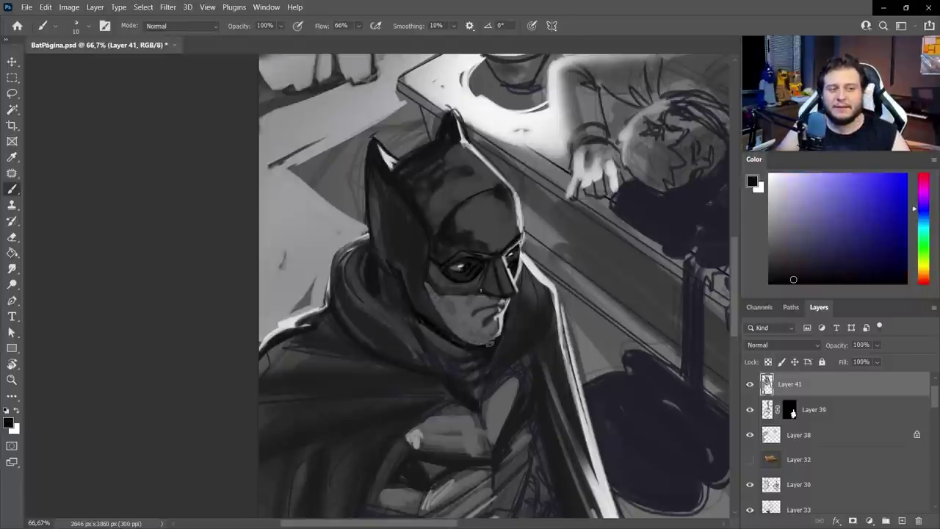
alt+click(459, 301)
drag(448, 299, 500, 300)
alt+click(490, 348)
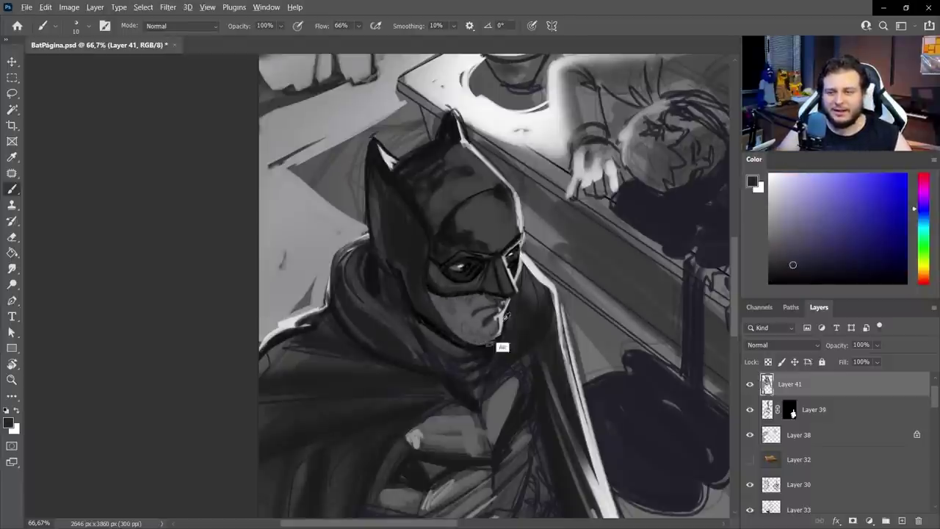
alt+click(499, 339)
drag(499, 336, 477, 345)
Blend sampled greys over Batman's cowl beside the ear
ctrl+alt+click(517, 330)
ctrl+alt+click(528, 330)
ctrl+click(550, 308)
drag(524, 397, 562, 280)
alt+click(485, 158)
mouse_move(469, 173)
mouse_down()
mouse_move(498, 154)
mouse_move(490, 153)
mouse_move(500, 158)
mouse_move(496, 196)
mouse_up()
alt+click(492, 178)
alt+click(500, 169)
alt+click(495, 198)
alt+click(491, 162)
key(Escape)
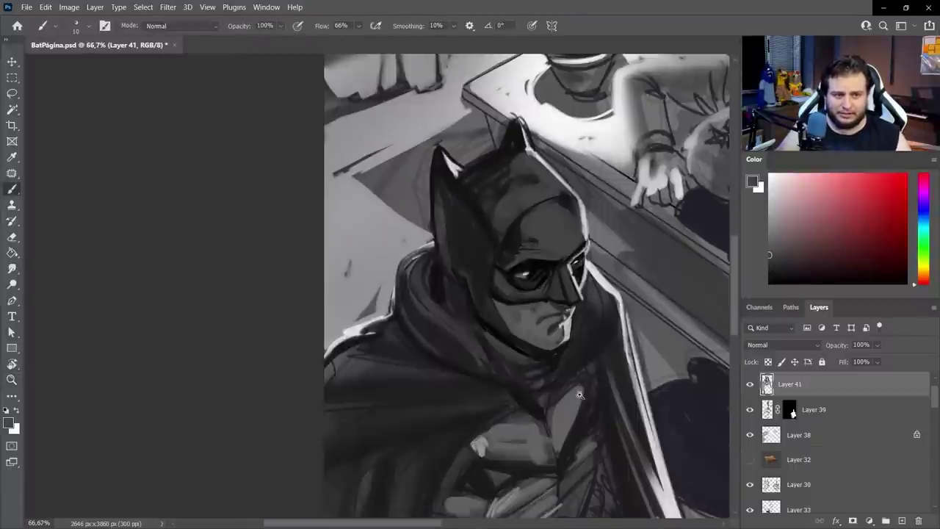
Darken the slumped man's facial features and the shadow under his head with 10 px strokes, sampling greys from the drawing
drag(579, 395, 472, 258)
alt+click(356, 358)
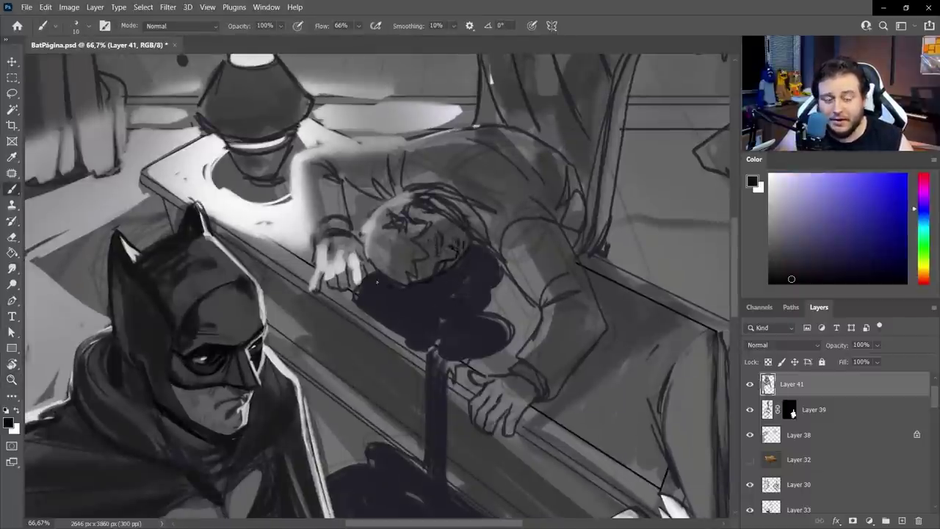
drag(438, 238, 402, 278)
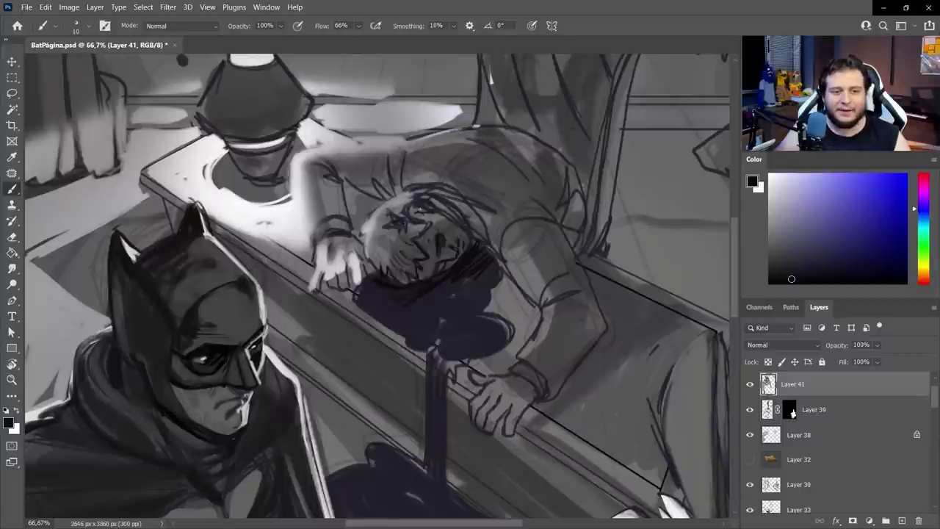
alt+click(393, 220)
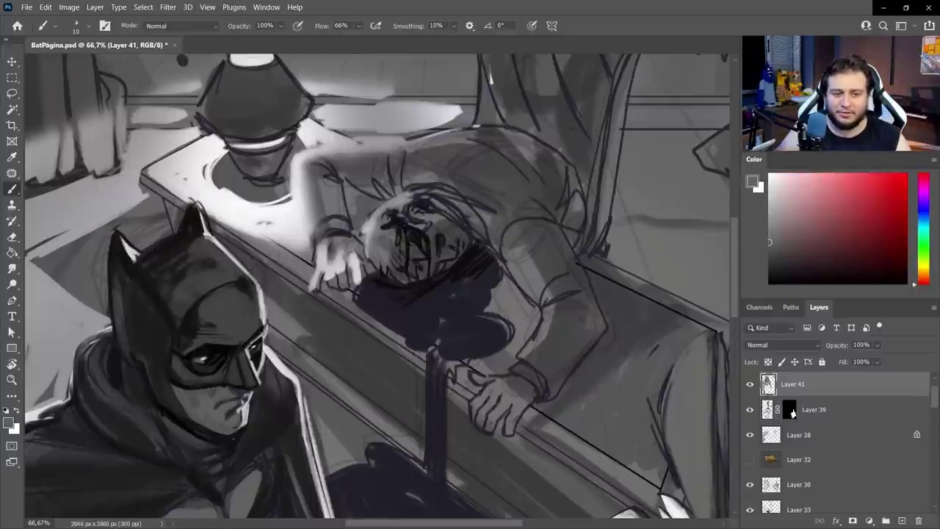
alt+click(538, 378)
alt+click(538, 378)
alt+click(533, 371)
ctrl+click(437, 273)
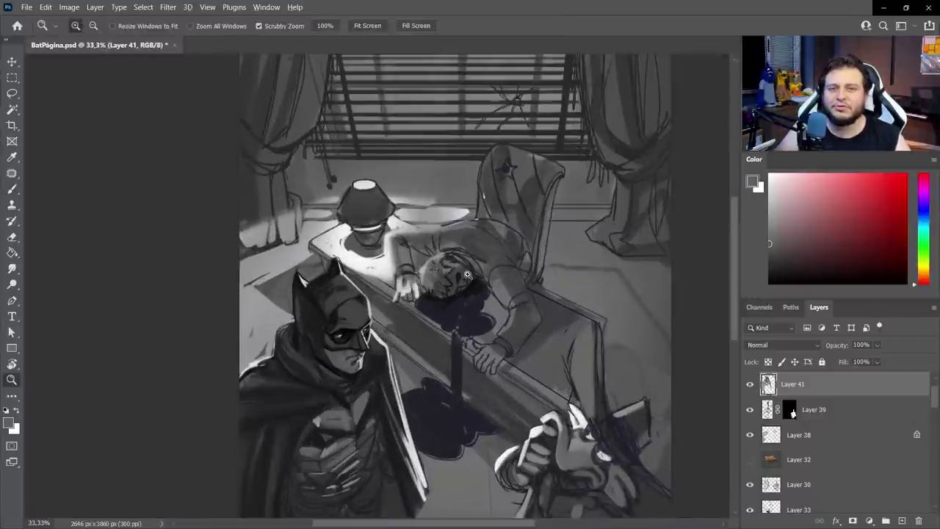
ctrl+click(435, 300)
key(x)
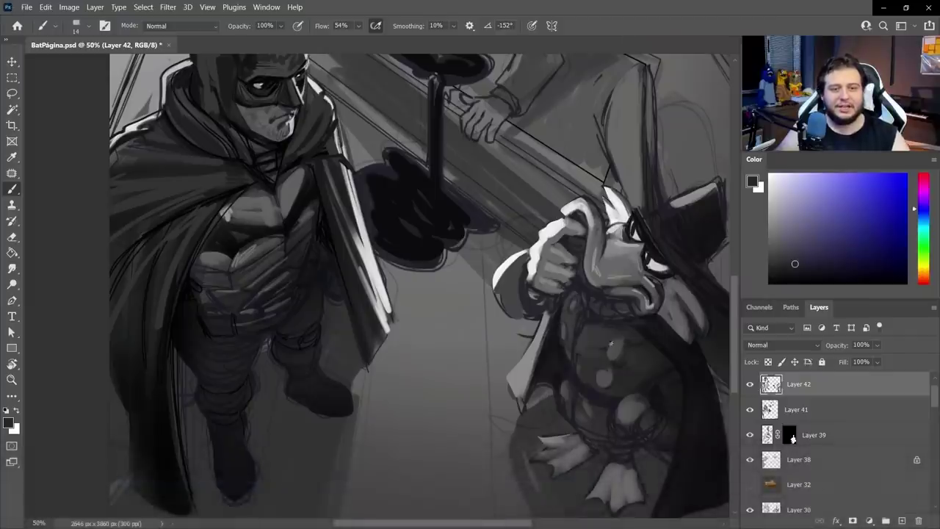
Darken the lines around the duck's belly and hand and add light-grey highlights to its buttons with the 14 px brush, sampling greys
alt+click(611, 349)
alt+click(586, 322)
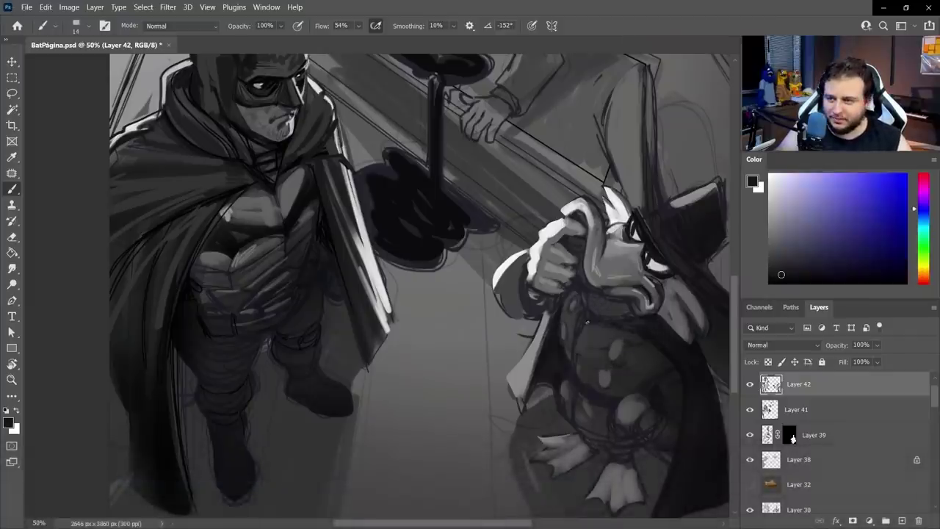
drag(648, 381, 575, 327)
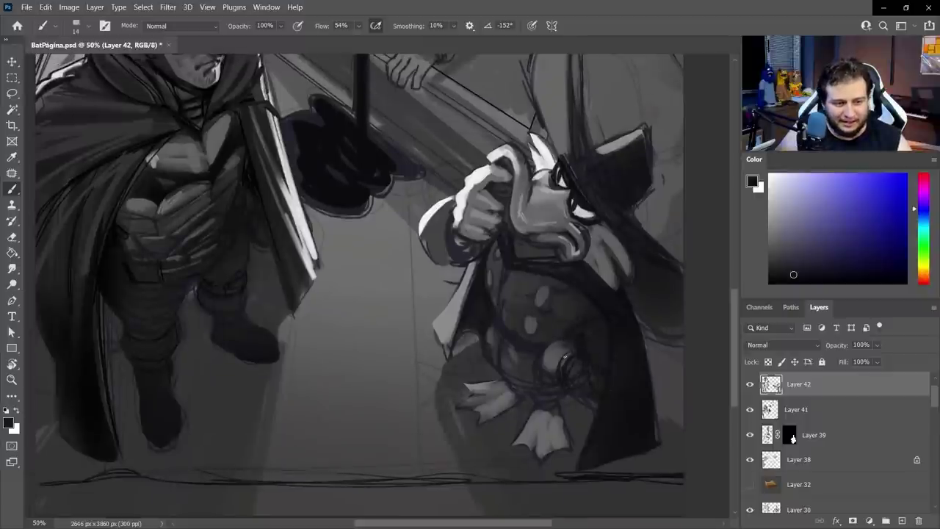
alt+click(540, 344)
alt+click(530, 323)
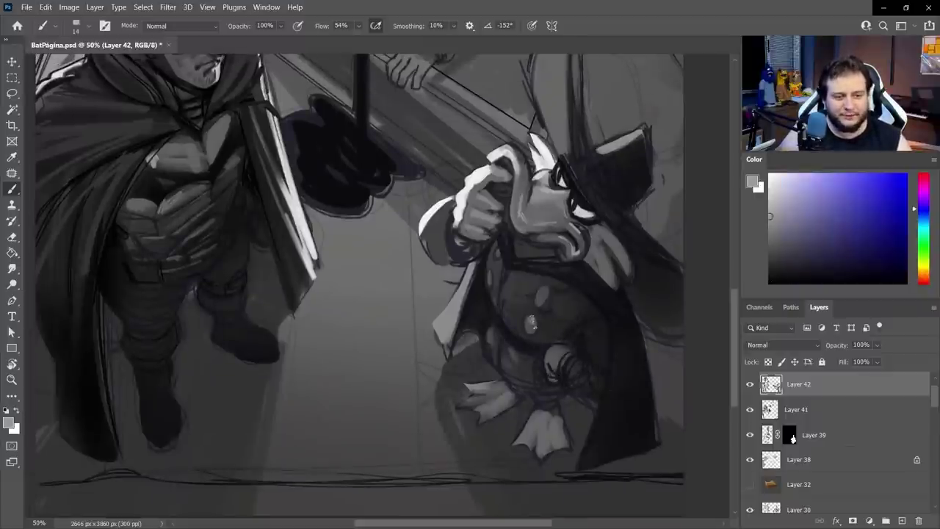
Shade the duck's belly, hand and legs with the splodge 1 brush at 54% flow, sampling greys from the drawing
alt+click(506, 358)
right_click(513, 361)
click(580, 479)
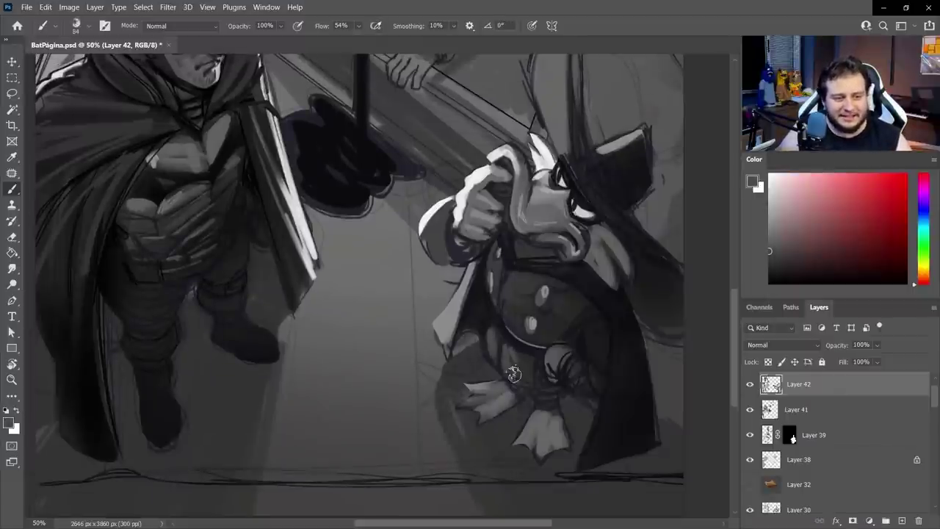
drag(513, 274, 513, 303)
mouse_move(517, 299)
mouse_down()
mouse_move(552, 281)
mouse_move(592, 320)
mouse_move(600, 361)
mouse_up()
alt+click(561, 299)
alt+click(594, 332)
drag(577, 357, 588, 391)
alt+click(607, 367)
mouse_move(497, 363)
mouse_down()
mouse_move(512, 374)
mouse_move(480, 424)
mouse_up()
right_click(514, 373)
click(580, 479)
alt+click(529, 392)
alt+click(534, 440)
Deepen the folds of Batman's cape and retouch his chest with a 45 px brush, sampling dark and mid greys
alt+click(237, 373)
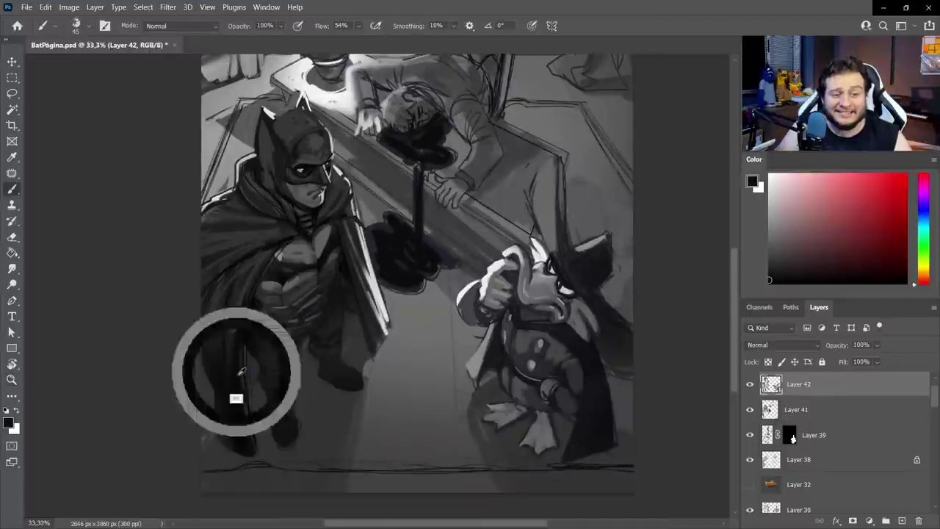
drag(223, 273, 219, 339)
drag(262, 244, 203, 274)
drag(288, 227, 210, 237)
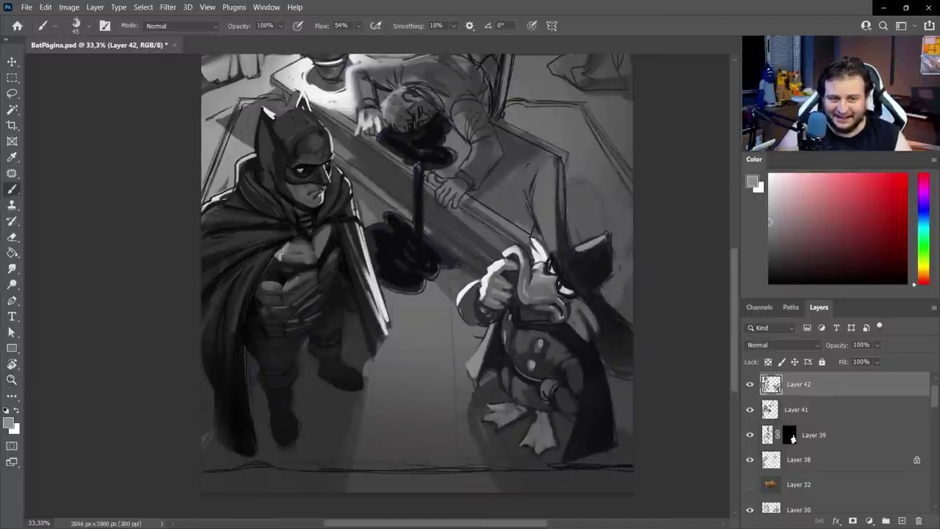
alt+click(317, 266)
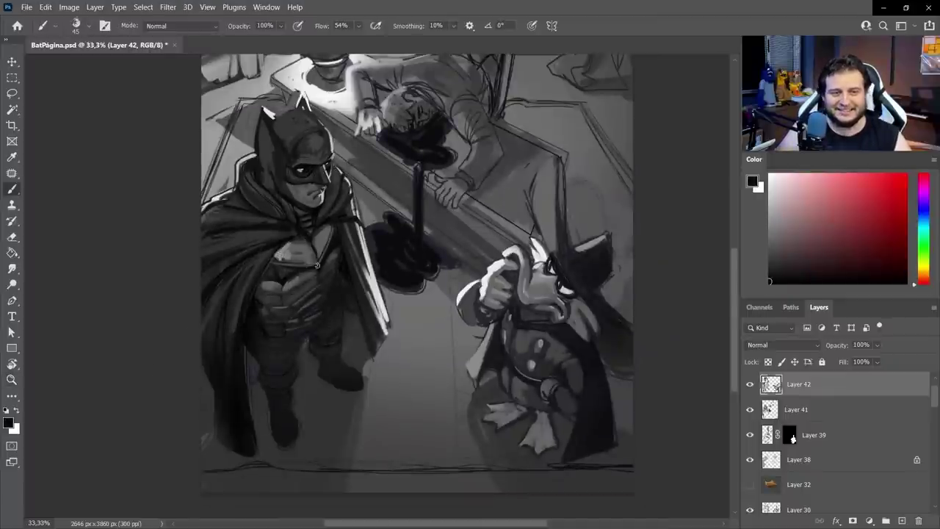
drag(322, 135, 322, 154)
Save the document
key(z)
alt+click(467, 213)
alt+click(529, 285)
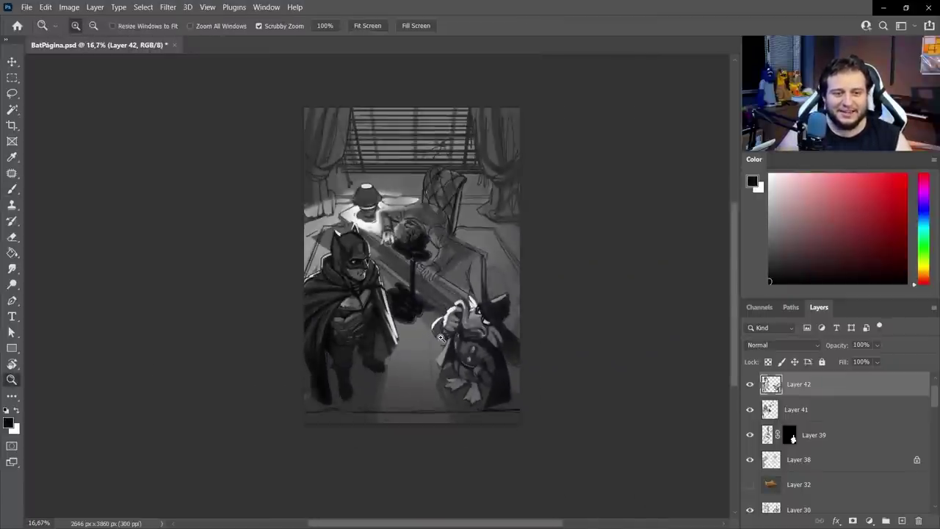
key(ctrl+s)
click(527, 285)
alt+click(556, 315)
key(b)
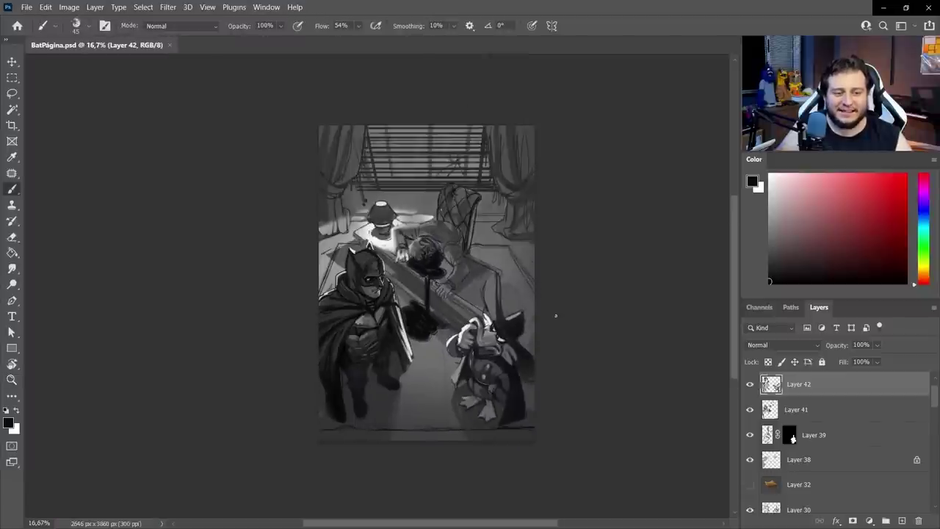
Compare the page with Layer 42 and Layer 41 hidden and shown in turn
click(749, 385)
click(750, 385)
click(750, 409)
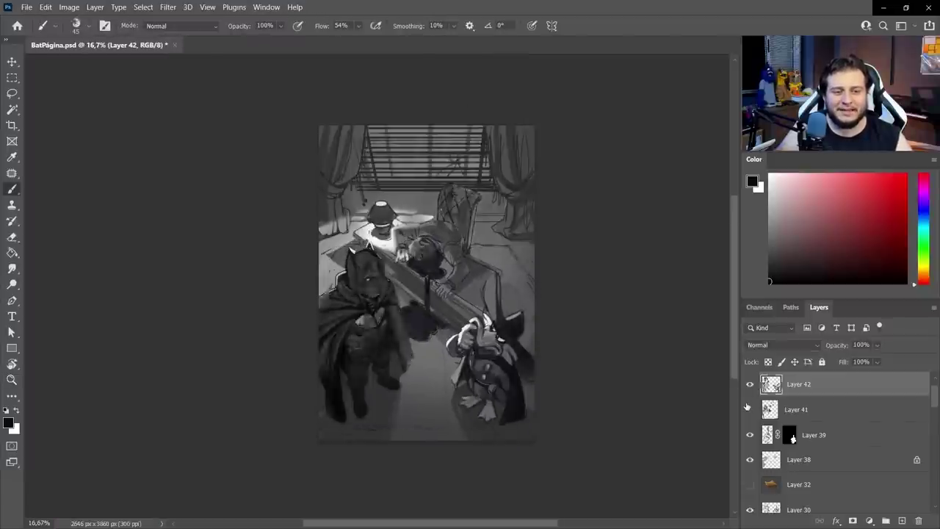
click(749, 409)
click(807, 409)
click(812, 389)
click(750, 386)
click(750, 386)
Add a layer above Layer 16 and paint the window behind the blinds pinkish red with a 448 px soft brush
scroll(807, 394, up, 1)
scroll(850, 454, down, 10)
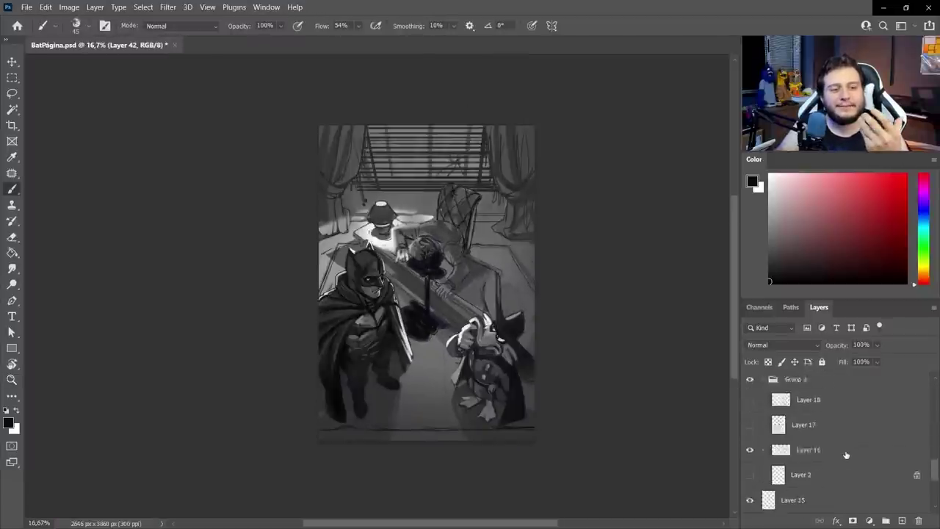
click(848, 453)
click(901, 520)
right_click(495, 207)
click(607, 390)
click(861, 174)
right_click(429, 158)
drag(547, 184, 553, 183)
key(Return)
drag(426, 171, 433, 150)
mouse_move(815, 475)
mouse_down()
mouse_move(820, 427)
mouse_move(819, 469)
mouse_up()
mouse_move(433, 165)
mouse_down()
mouse_move(464, 156)
mouse_move(367, 158)
mouse_up()
Place the red layer directly below Layer 19 and erase vertical window bars through it with a 37 px eraser
scroll(807, 468, down, 1)
scroll(807, 470, down, 2)
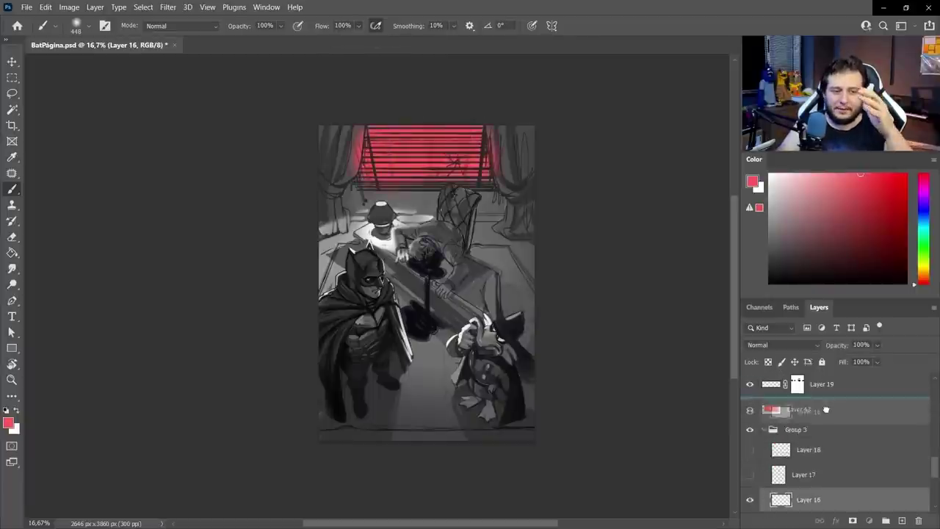
key(e)
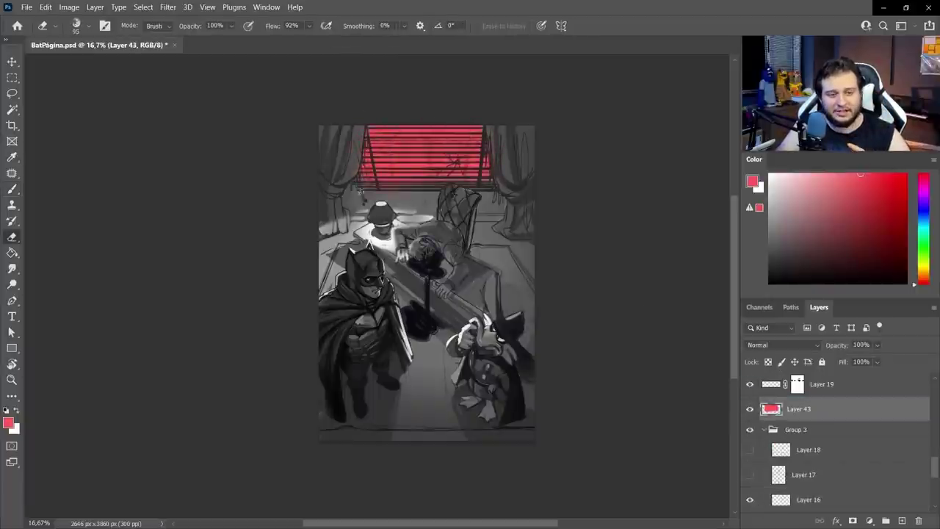
scroll(438, 166, up, 1)
key(b)
right_click(428, 148)
key(e)
right_click(404, 117)
drag(363, 131, 370, 186)
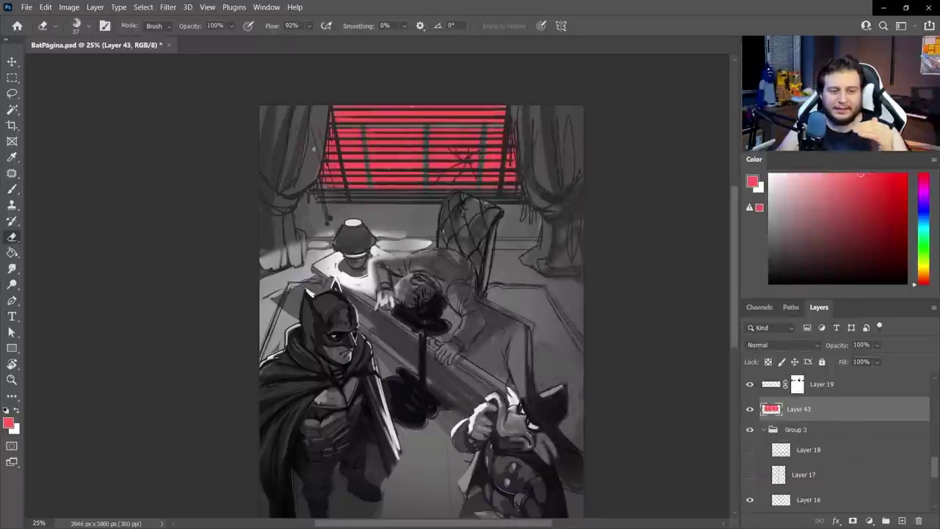
Add a layer above Layer 40 and paint red light along the folds of both curtains with the 44 px splodge 1 brush
key(b)
scroll(817, 430, up, 10)
click(820, 384)
click(902, 520)
right_click(378, 151)
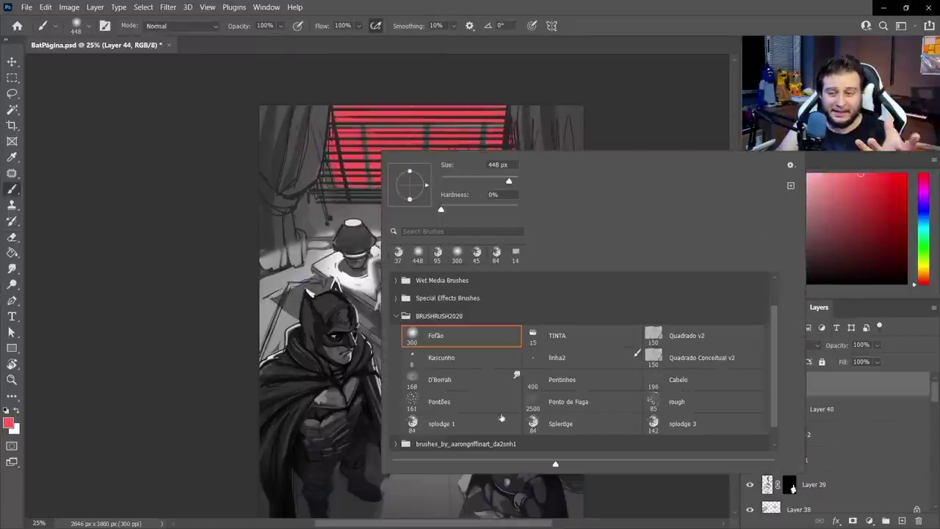
click(501, 420)
drag(328, 108, 296, 235)
drag(530, 116, 544, 199)
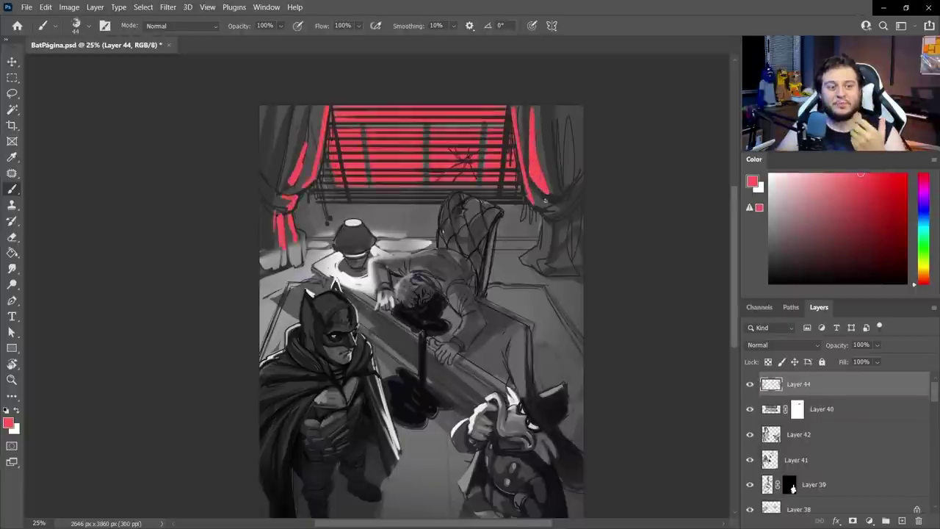
Paint red rim light on the lampshade, the chair's upper edge and the lower part of the right curtain
ctrl+click(549, 278)
alt+click(535, 264)
drag(533, 266, 617, 291)
drag(498, 203, 512, 190)
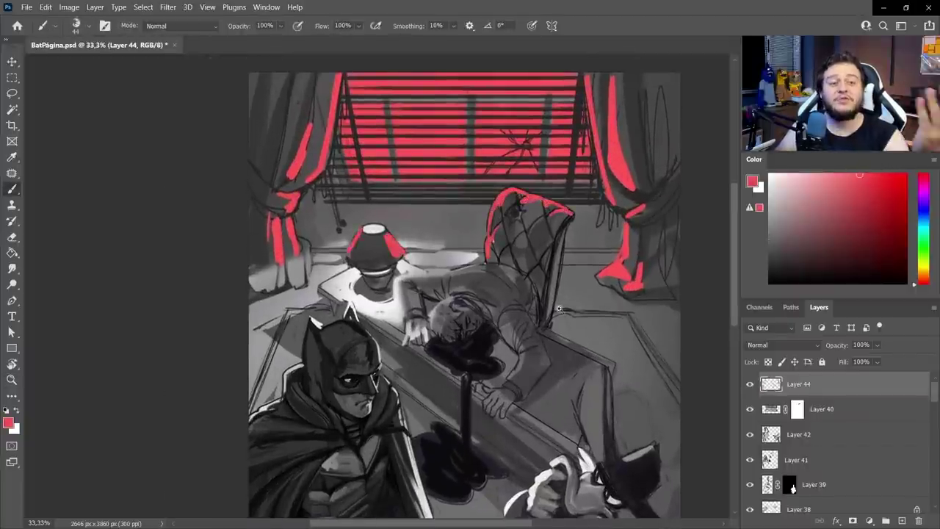
Fill the floor areas on both sides of the desk with solid red using an 88 px splodge 1 brush
key(ctrl+minus)
key(r)
drag(558, 309, 545, 215)
drag(457, 155, 440, 175)
key(Escape)
drag(416, 250, 432, 280)
key(ctrl+z)
right_click(515, 204)
click(592, 238)
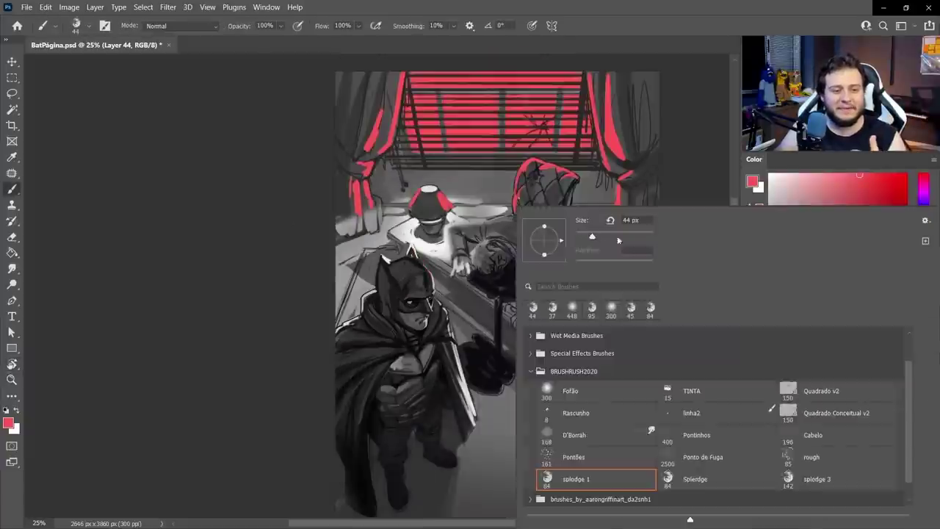
mouse_move(381, 244)
mouse_down()
mouse_move(342, 270)
mouse_move(370, 279)
mouse_up()
mouse_move(580, 242)
mouse_down()
mouse_move(631, 276)
mouse_move(639, 353)
mouse_move(571, 251)
mouse_up()
Erase evenly spaced horizontal gaps from the red floor areas with a 94 px eraser, forming the blinds' striped light
key(e)
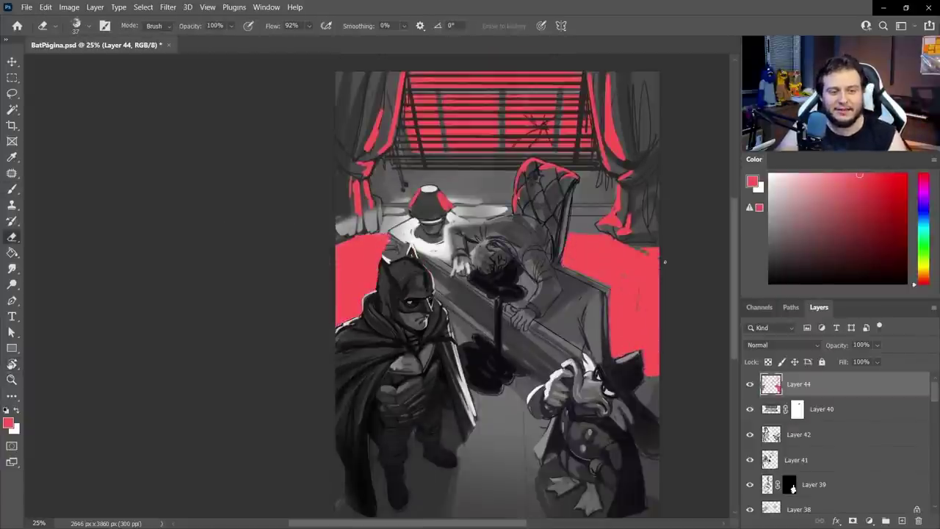
drag(664, 263, 608, 237)
right_click(621, 257)
click(592, 237)
right_click(624, 263)
click(593, 237)
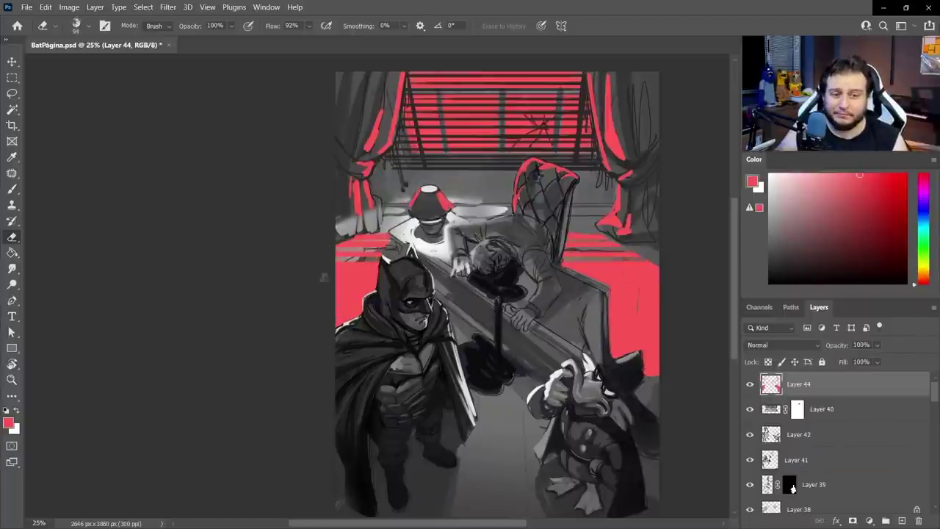
drag(324, 271, 664, 271)
mouse_move(664, 285)
mouse_down()
mouse_move(330, 285)
mouse_move(663, 301)
mouse_up()
drag(663, 322, 604, 323)
drag(663, 340, 604, 339)
drag(664, 355, 606, 355)
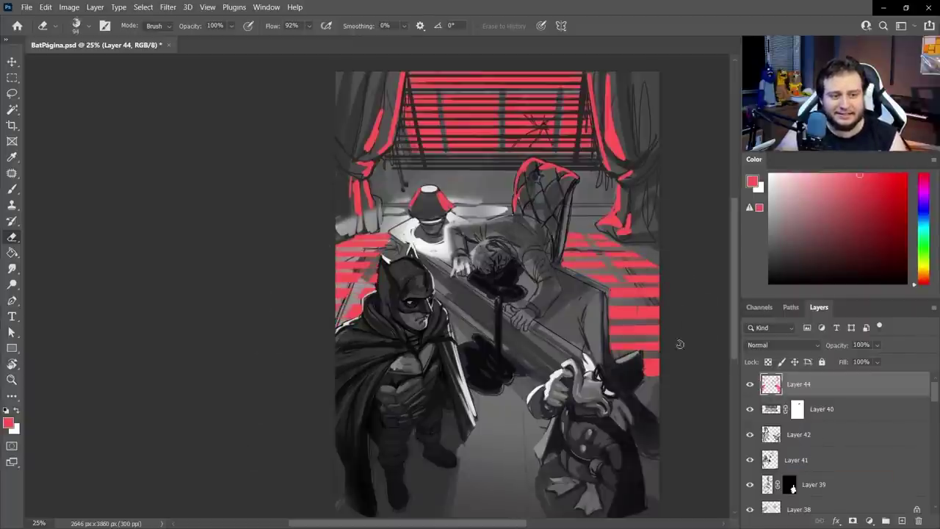
Erase narrow breaks across the red floor stripes to match the window's vertical bars
alt+click(625, 458)
alt+click(625, 457)
ctrl+click(618, 434)
ctrl+click(617, 424)
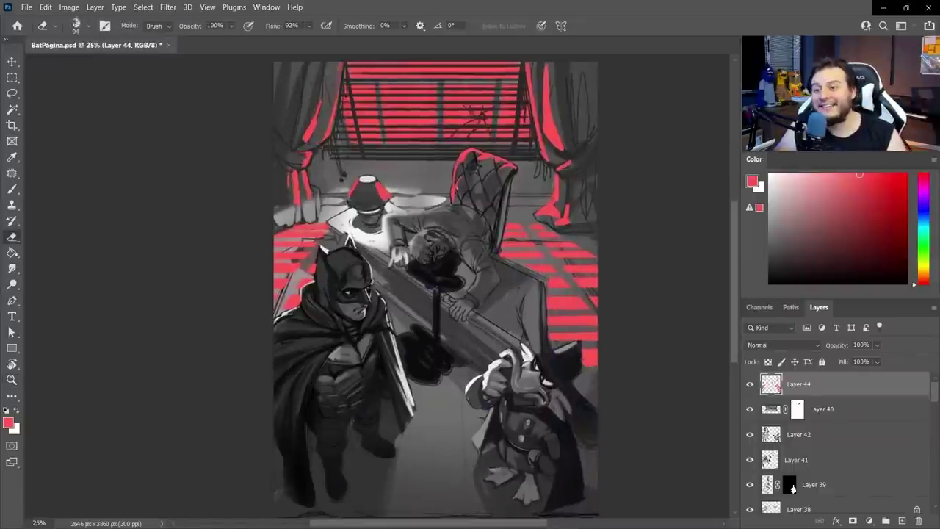
drag(547, 215, 540, 215)
drag(566, 207, 565, 223)
Add a Multiply layer below Layer 44 and darken the chair with grey soft-brush strokes using the Fofão brush
key(b)
click(901, 521)
click(783, 345)
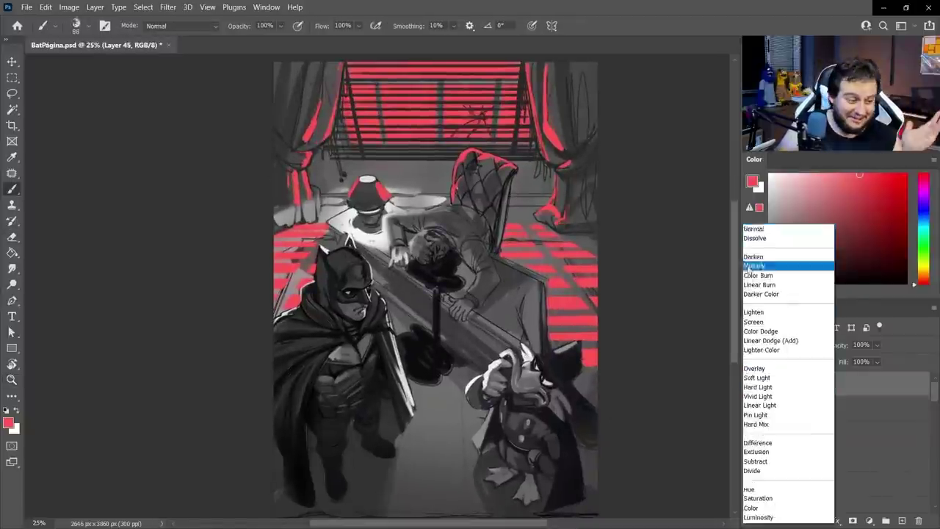
click(782, 266)
click(773, 203)
key(Escape)
right_click(474, 202)
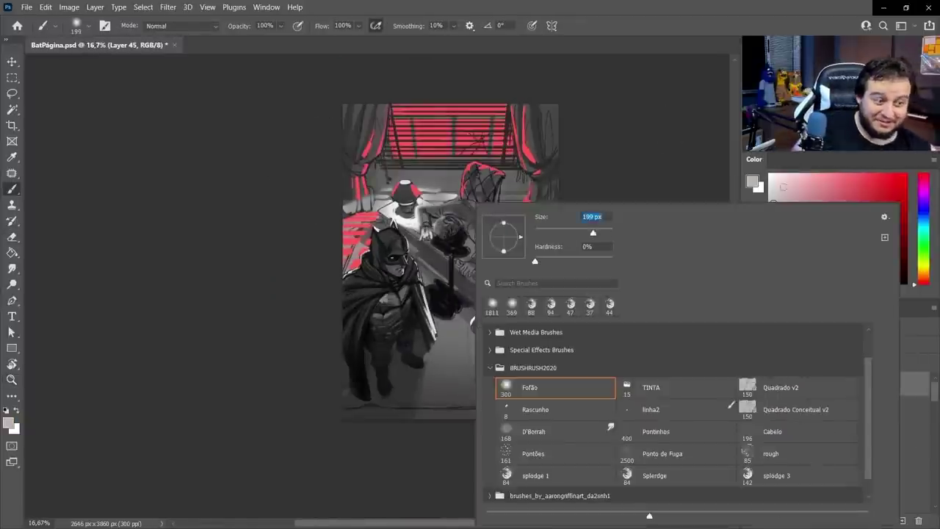
key(Escape)
right_click(386, 168)
key(Escape)
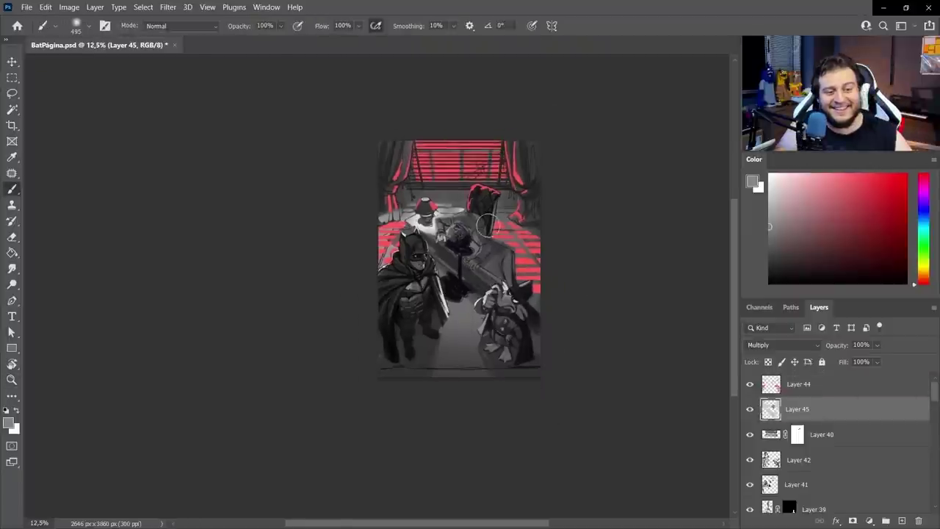
scroll(486, 226, up, 2)
Darken the desk and the area around the lamp with soft grey Multiply strokes inside lasso selections
key(l)
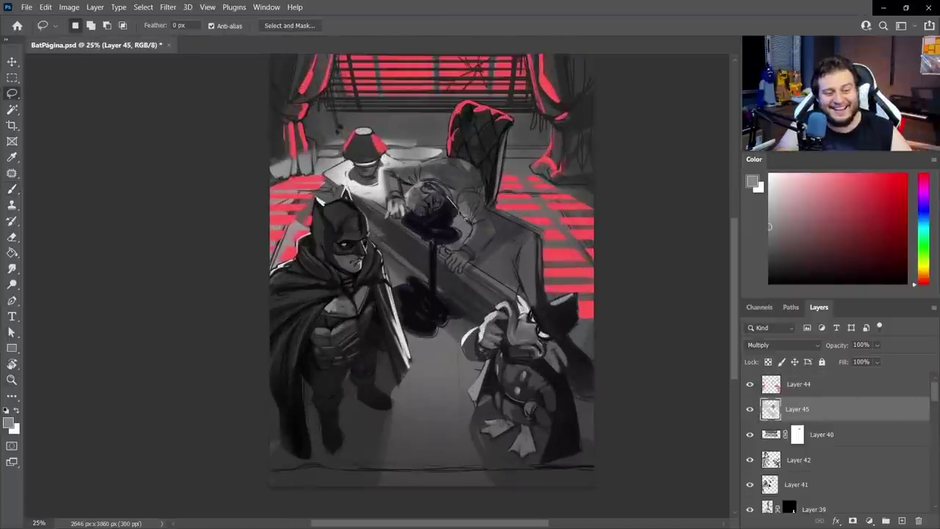
key(b)
mouse_move(466, 169)
mouse_down()
mouse_move(404, 179)
mouse_move(470, 227)
mouse_move(507, 342)
mouse_up()
scroll(500, 263, down, 1)
key(r)
click(507, 341)
key(l)
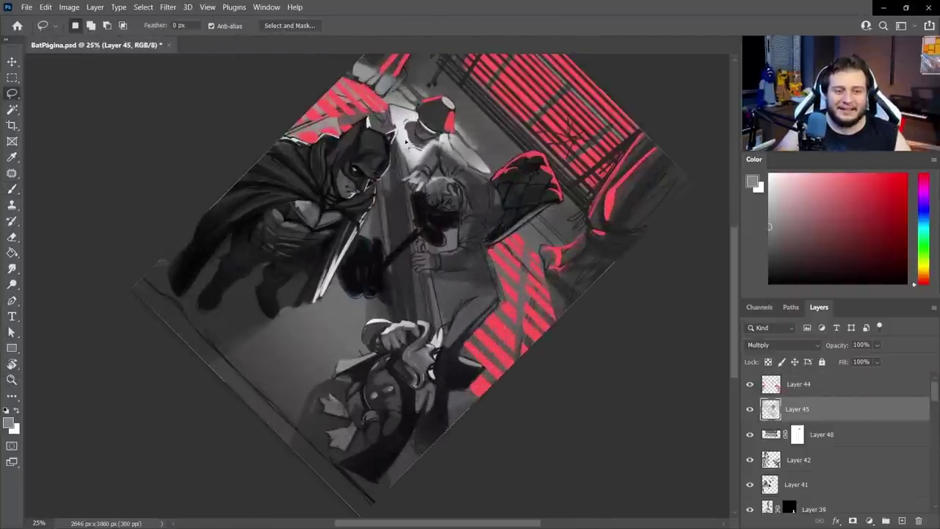
key(b)
drag(451, 138, 422, 136)
key(ctrl+d)
Add a Normal layer above Layer 45 and draw a grey question mark on the chair's back with a 23 px brush
key(r)
mouse_move(566, 385)
mouse_down()
mouse_move(592, 279)
mouse_move(585, 228)
mouse_up()
key(z)
alt+click(480, 388)
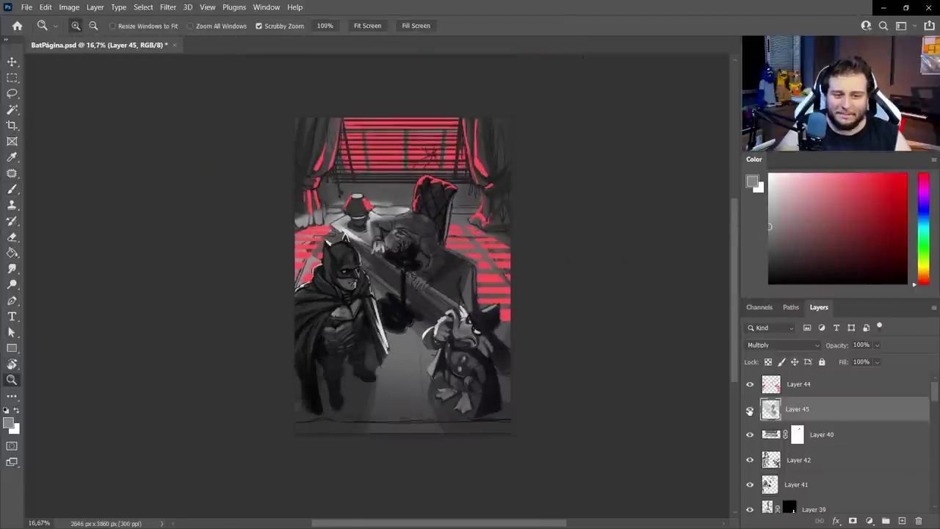
click(902, 521)
key(b)
right_click(381, 242)
click(516, 416)
click(578, 172)
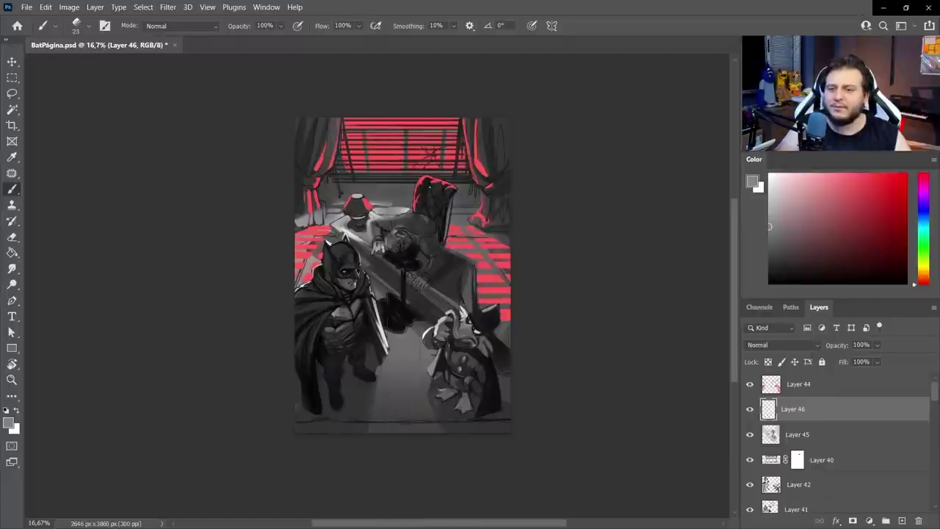
Sketch two rectangular paper sheets on the floor between Batman and the duck in sampled grey
alt+click(369, 376)
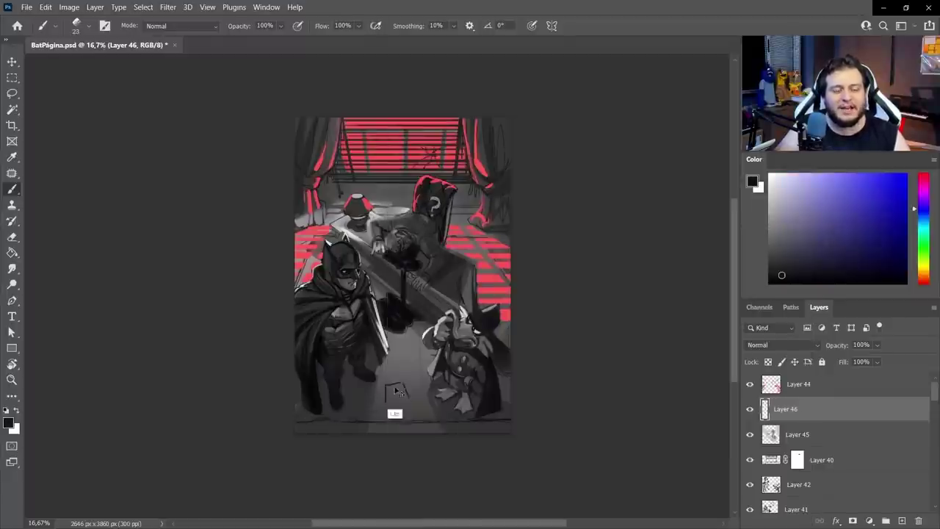
alt+click(395, 392)
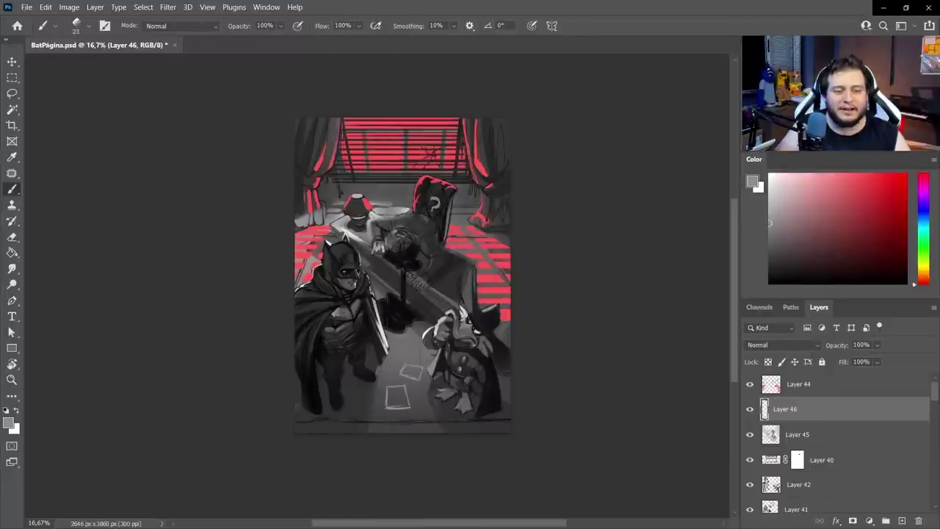
scroll(410, 385, up, 1)
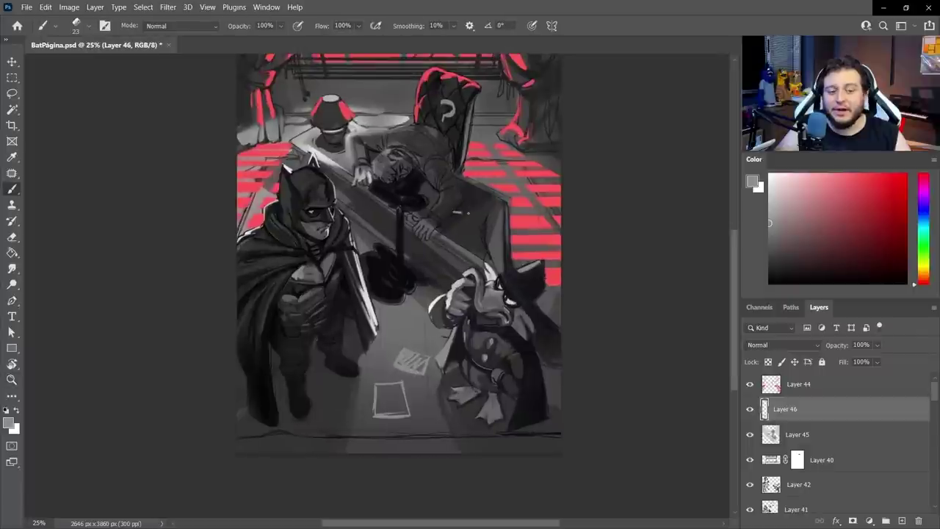
Sketch a sheet of paper on the desk beside the man's arm and fill its lassoed shape with light grey
drag(469, 213, 477, 237)
key(e)
key(b)
right_click(474, 221)
click(645, 34)
key(l)
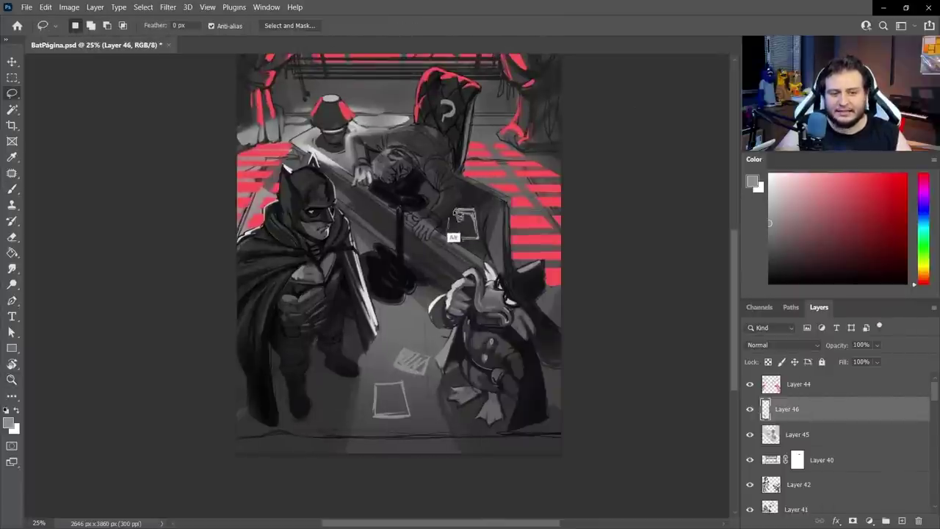
Erase the sketched floor papers and fill a lassoed four-sided sheet with light grey at the page's lower edge
key(e)
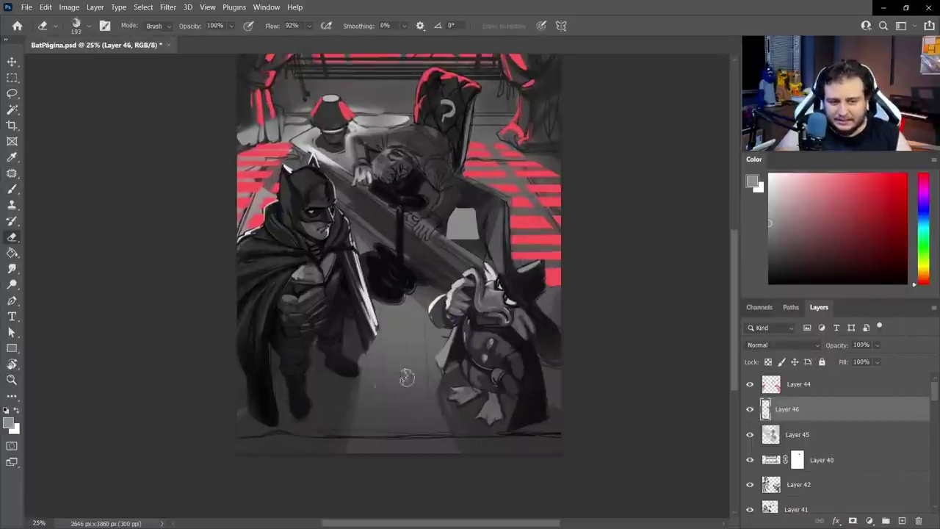
key(l)
drag(366, 399, 404, 408)
key(alt+BackSpace)
key(ctrl+d)
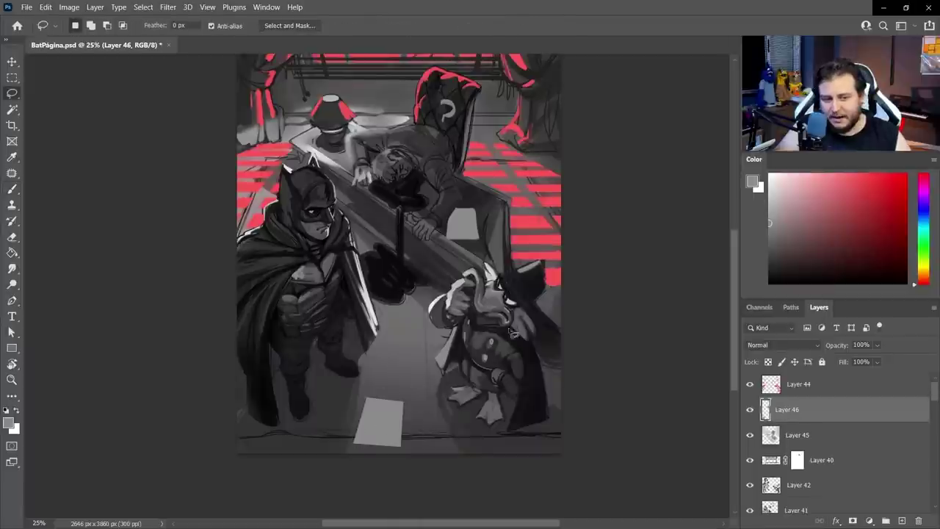
Fill the lassoed sheet of paper on the floor between Batman and the duck with grey and deselect it
key(alt+BackSpace)
key(ctrl+d)
key(k)
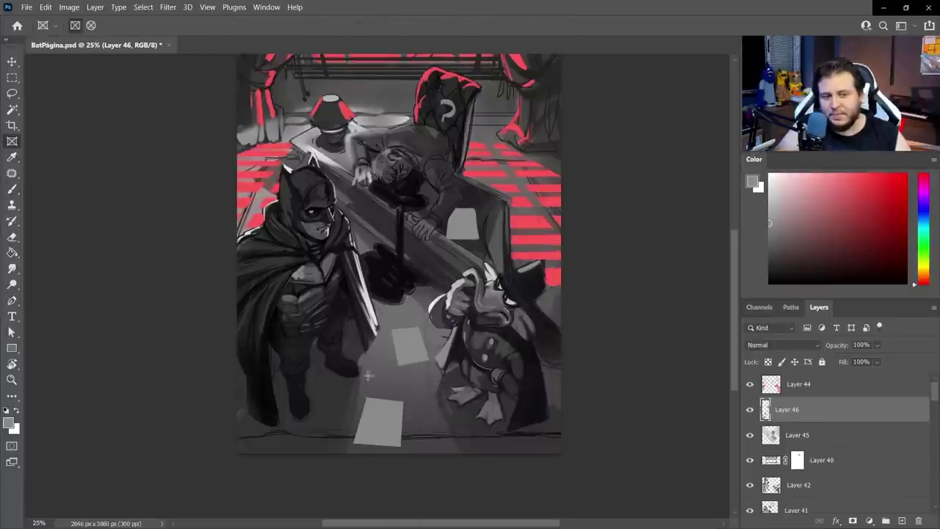
Add a new layer above Layer 45 and set the brush up with the default black at an adjusted size
alt+click(440, 310)
click(822, 436)
key(ctrl+alt+shift+n)
key(b)
right_click(624, 244)
key(Return)
key(d)
right_click(416, 249)
drag(534, 237, 544, 233)
key(Return)
right_click(377, 190)
Add a new layer above Layer 33, enlarge the soft brush to 1600 px and save the document
scroll(849, 436, down, 8)
click(828, 416)
key(ctrl+alt+shift+n)
right_click(409, 352)
key(Return)
key(ctrl+s)
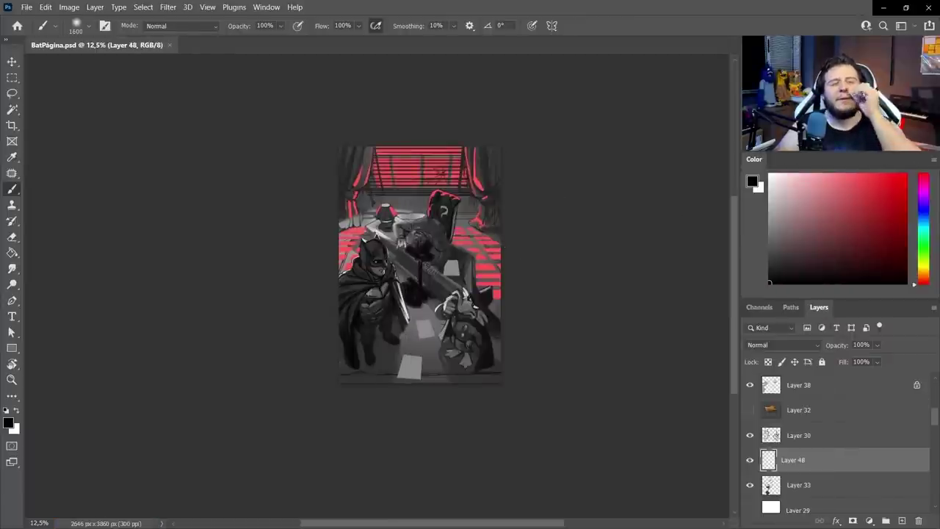
Paint sampled grey over the page on Layer 48 and set its blending mode to Multiply
drag(533, 163, 534, 204)
alt+click(487, 184)
drag(530, 199, 524, 162)
click(781, 345)
click(767, 266)
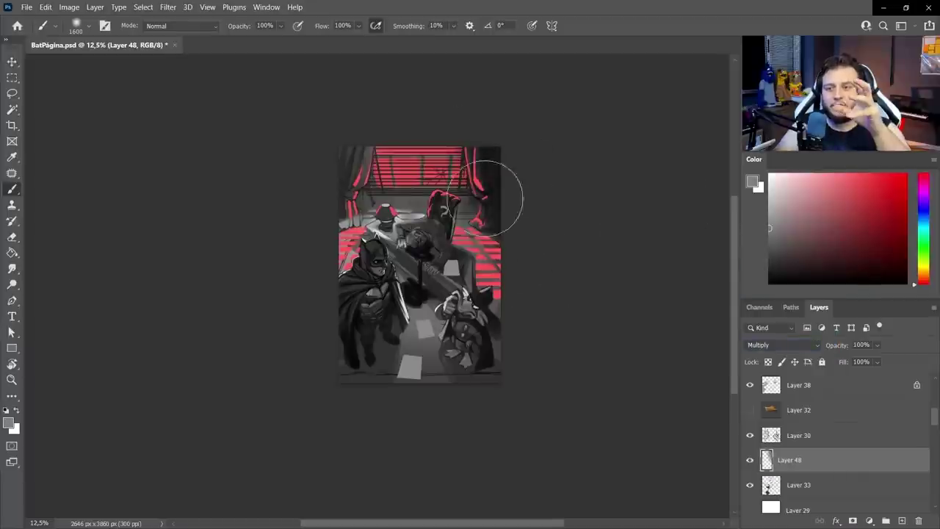
mouse_move(484, 198)
mouse_down()
mouse_move(505, 252)
mouse_move(445, 397)
mouse_up()
Raise the Multiply shading layer to just below Layer 44 and make it visible
key(ctrl+])
key(ctrl+])
key(ctrl+])
key(ctrl+])
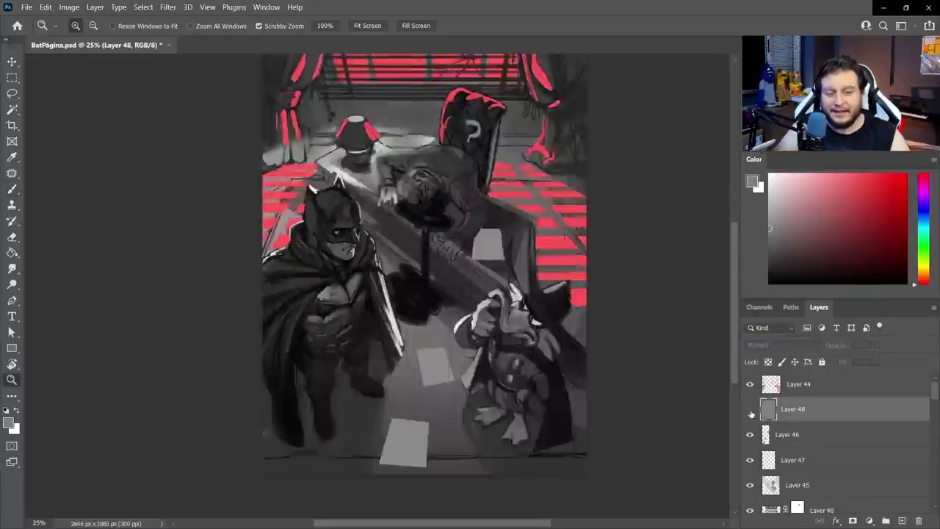
click(749, 410)
alt+click(450, 221)
Try to bring one of the lower layers to the front of the layer stack
click(799, 384)
drag(517, 222, 524, 252)
scroll(801, 449, down, 5)
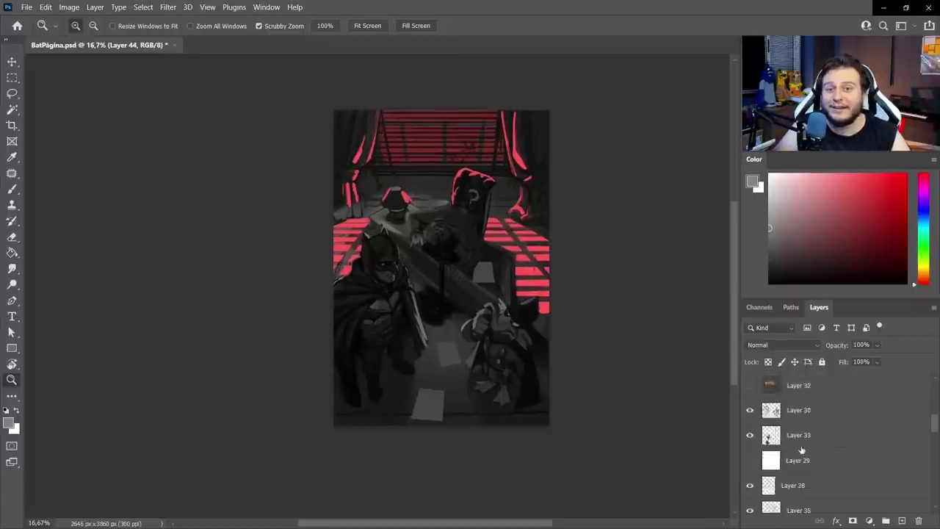
scroll(801, 450, down, 5)
click(798, 485)
key(ctrl+shift+])
key(ctrl+z)
Mask Layer 43's red window light with Layer 40's outline as selection, bring it to the front and invert the mask
click(450, 113)
click(450, 113)
click(450, 114)
ctrl+click(440, 241)
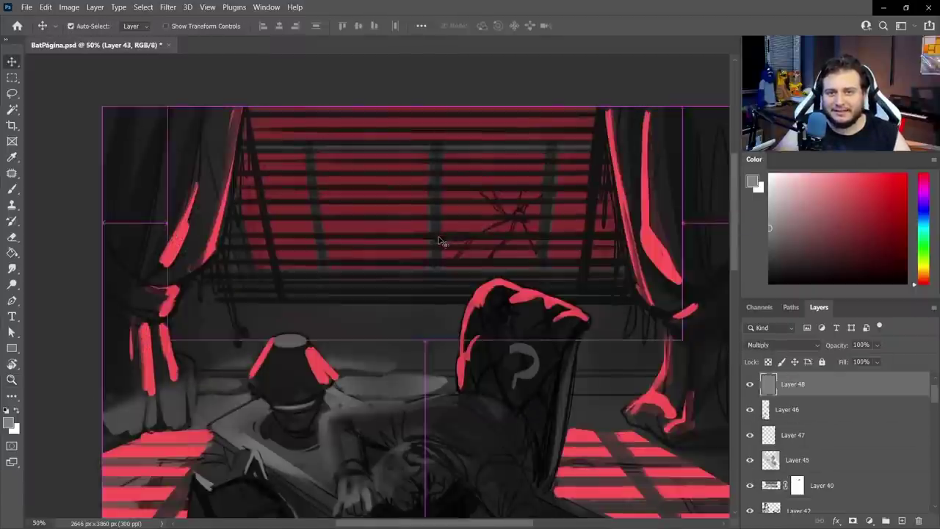
click(822, 486)
ctrl+click(770, 486)
scroll(874, 480, down, 8)
click(797, 433)
click(852, 520)
key(ctrl+shift+])
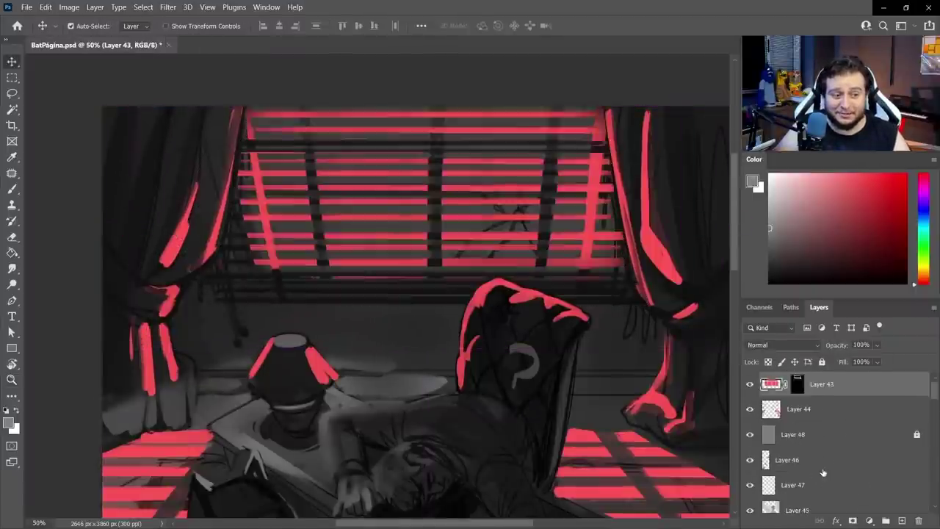
key(ctrl+i)
Paint white around the lamp and the slumped man on Layer 48 with a soft 495 px brush
alt+click(465, 258)
alt+click(465, 258)
alt+click(466, 257)
click(467, 258)
alt+click(491, 279)
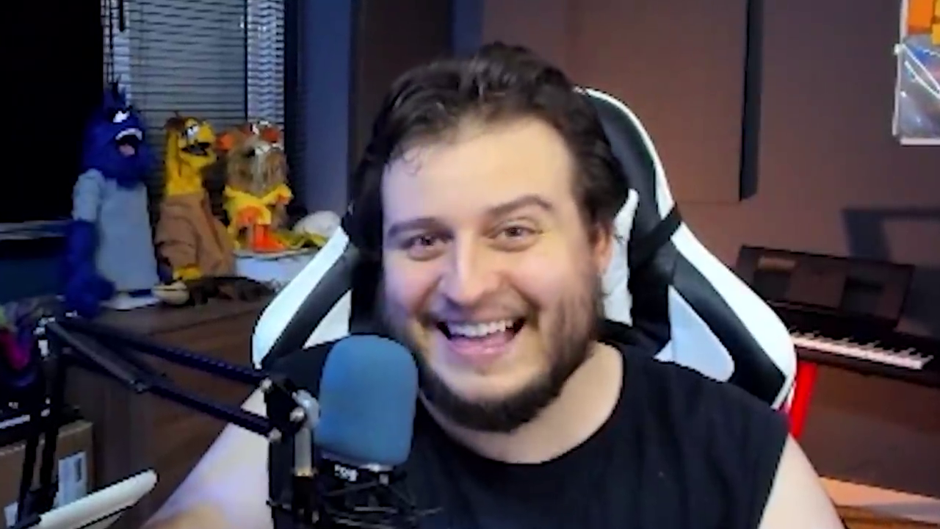
drag(440, 158, 453, 204)
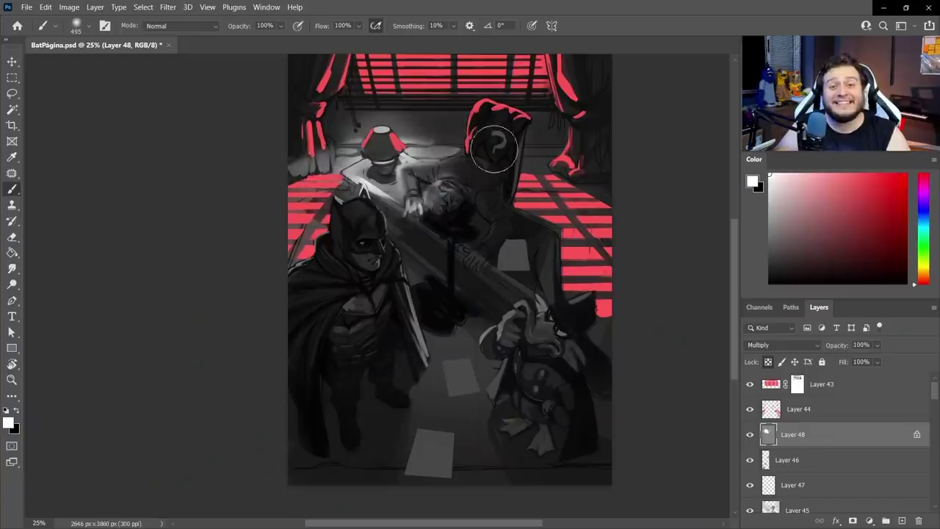
Paint white over Batman, the floor beside him and the duck on Layer 48 with a soft 464 px brush
right_click(412, 204)
drag(553, 236, 542, 236)
drag(396, 249, 425, 356)
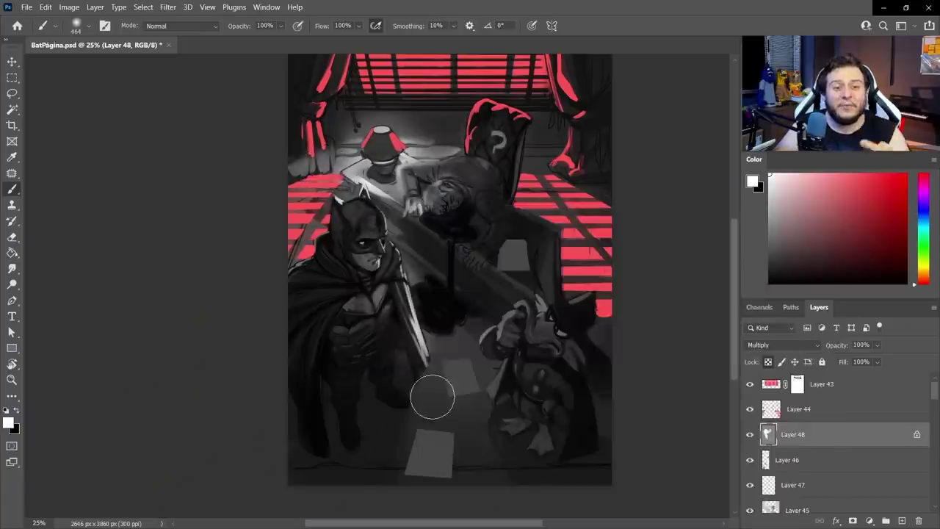
drag(378, 316, 349, 360)
drag(338, 257, 305, 345)
drag(555, 326, 534, 423)
Enlarge the soft brush to 1600 px and broaden the white lit area across Layer 48
right_click(535, 424)
drag(641, 236, 647, 236)
click(671, 174)
key(ctrl+minus)
key(ctrl+minus)
key(ctrl+minus)
right_click(425, 279)
drag(539, 236, 555, 238)
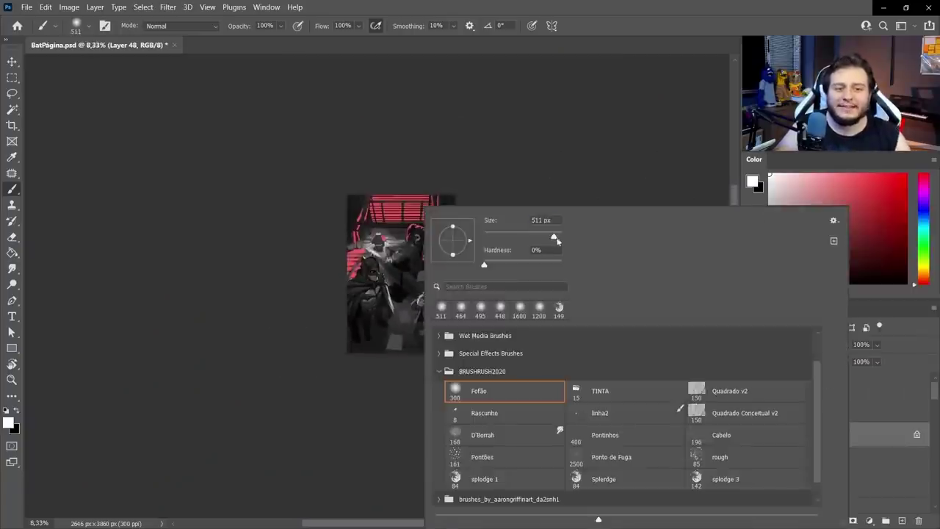
key(Return)
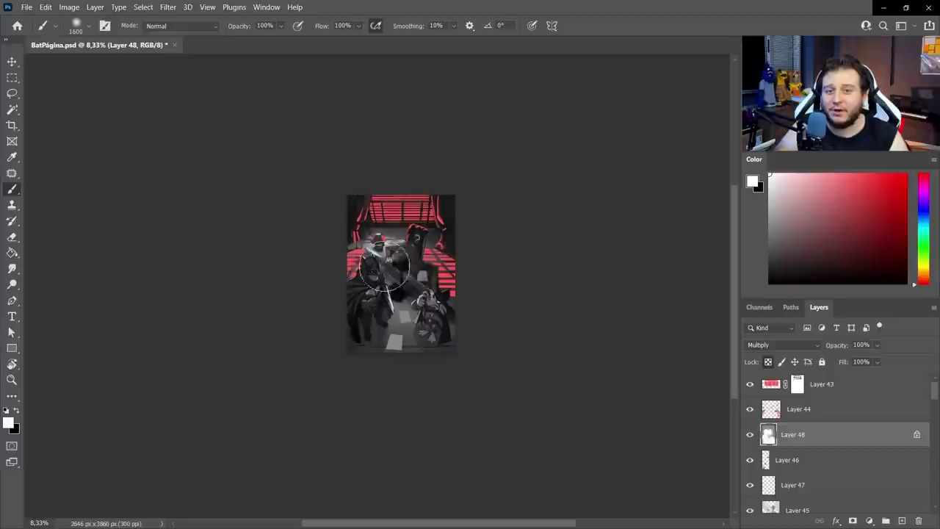
Lock Layer 44's transparent pixels, sample the red of the floor light and compare the layer hidden and shown
click(756, 413)
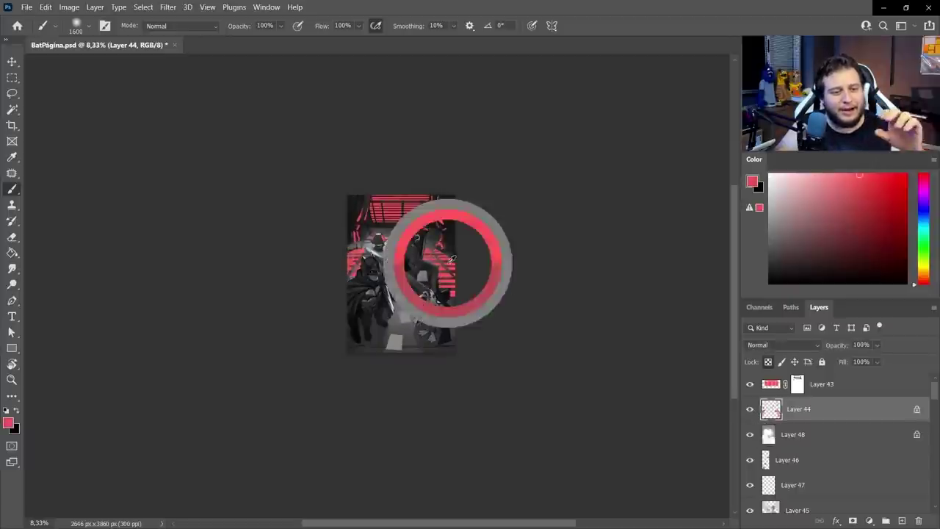
alt+click(451, 258)
key(z)
triple_click(388, 254)
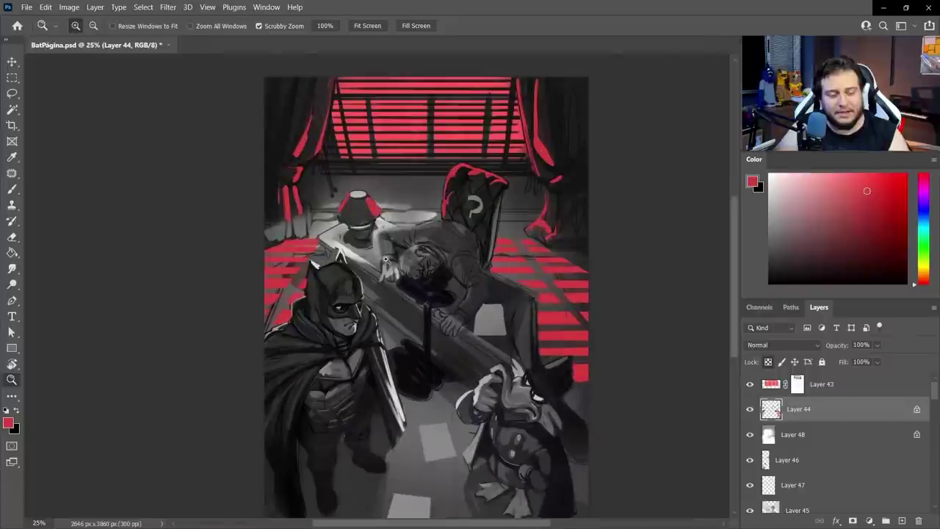
click(749, 409)
click(750, 409)
Add a new layer above Layer 43 and set its blending mode to Color Dodge
click(902, 521)
drag(789, 409, 792, 374)
click(782, 345)
click(768, 330)
Paint a soft red glow over the window on Layer 49 with a 1600 px brush at 17% flow
alt+click(356, 111)
key(b)
click(375, 26)
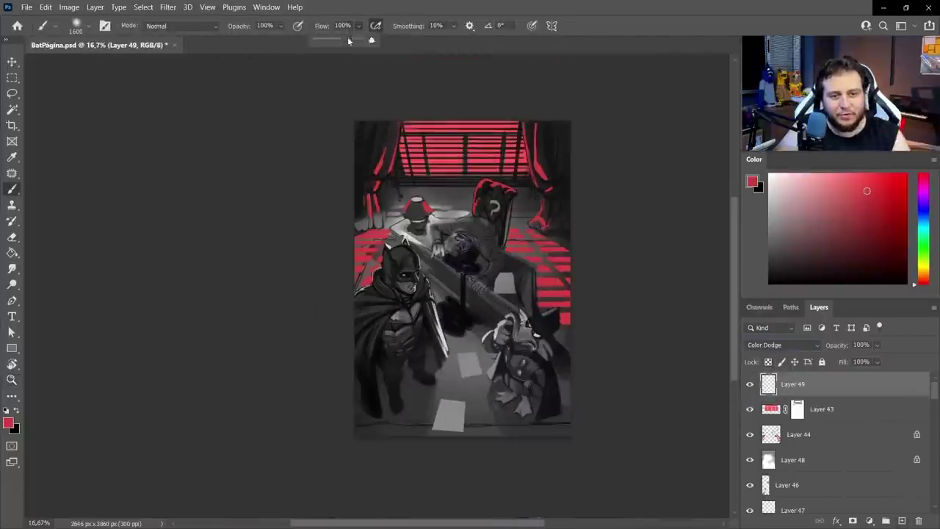
click(323, 40)
drag(534, 144, 429, 151)
key(z)
alt+click(488, 277)
alt+click(488, 277)
key(b)
drag(443, 224, 485, 223)
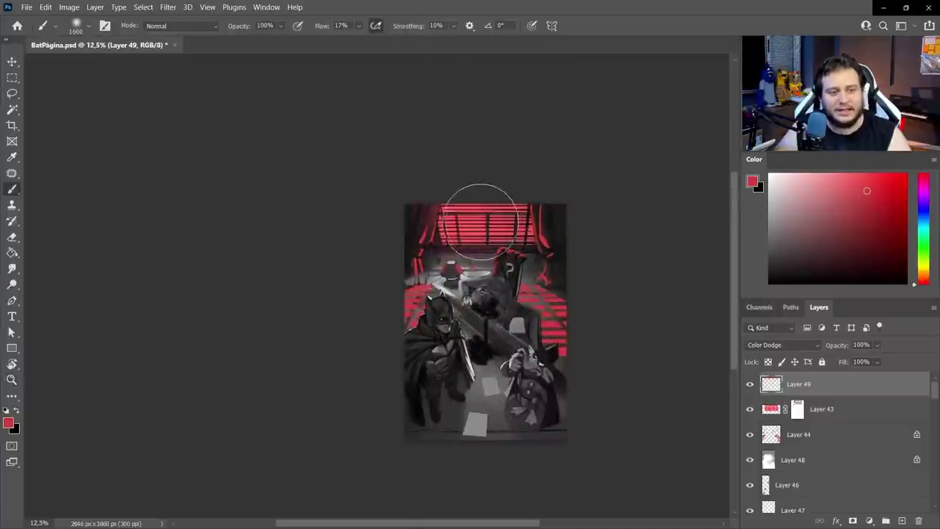
Erase parts of Layer 44's red light on the chair, lampshade and curtain with a 53 px eraser
click(750, 434)
click(750, 434)
click(799, 435)
triple_click(476, 258)
key(e)
right_click(525, 286)
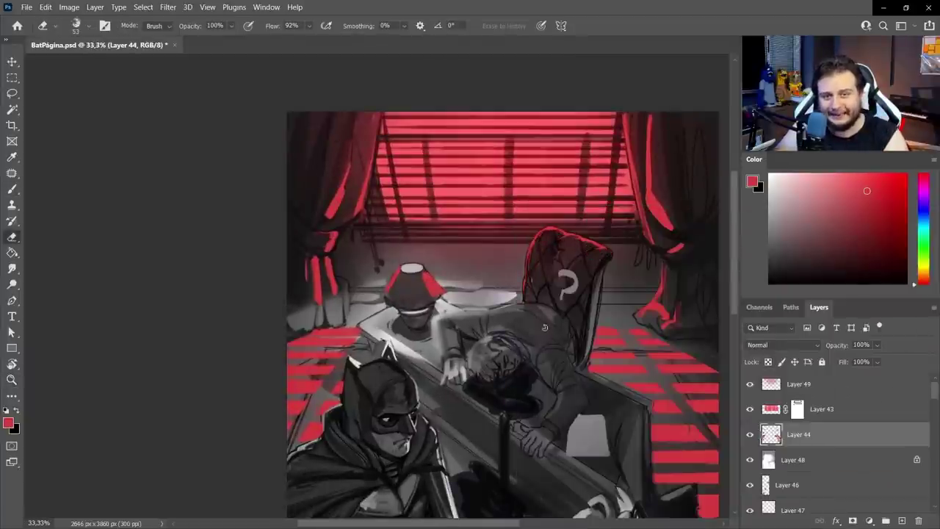
key(z)
double_click(621, 384)
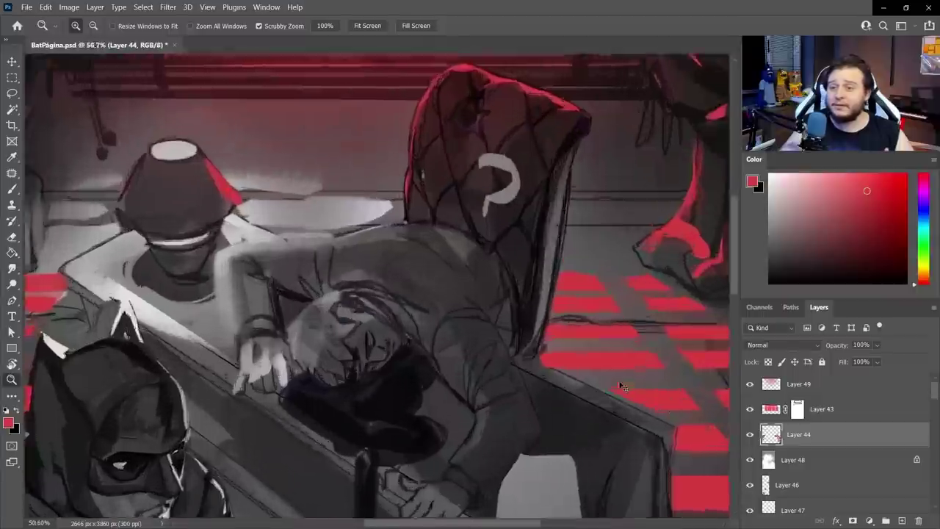
alt+click(369, 291)
alt+click(368, 291)
alt+click(369, 290)
key(e)
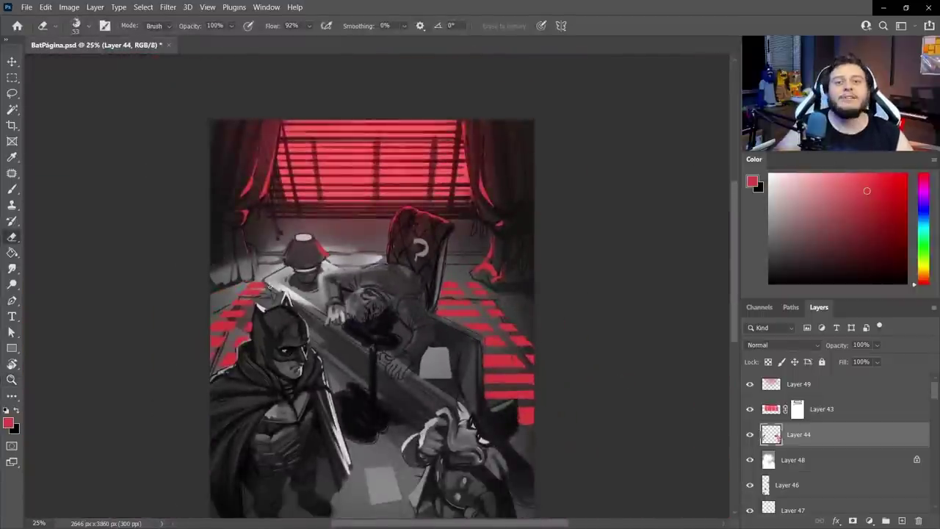
Examine the page at several zoom levels, compare it with Layer 48's shading hidden and shown, and look through the lower layers
key(z)
alt+click(354, 305)
alt+click(354, 306)
triple_click(366, 292)
alt+triple_click(369, 304)
key(v)
ctrl+click(326, 309)
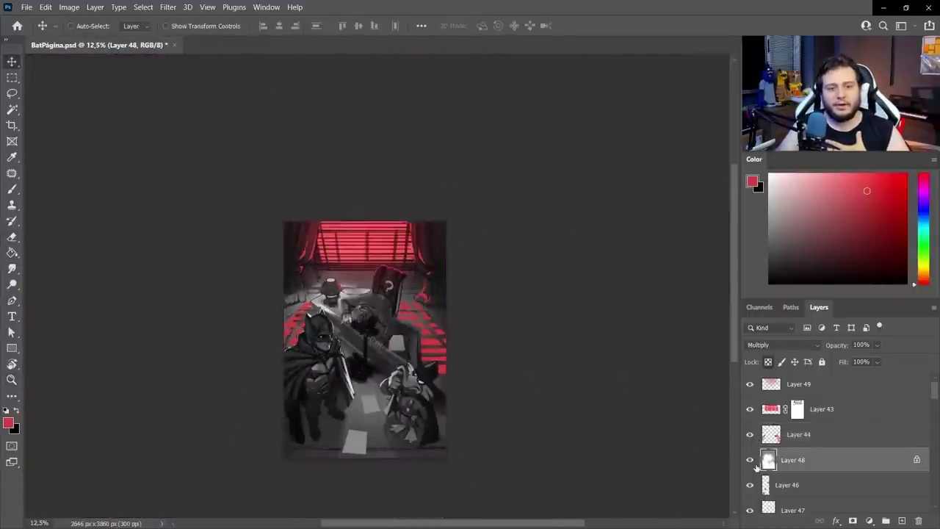
click(751, 461)
click(751, 461)
scroll(756, 464, down, 1)
click(771, 436)
scroll(776, 456, down, 8)
key(z)
triple_click(285, 301)
click(751, 461)
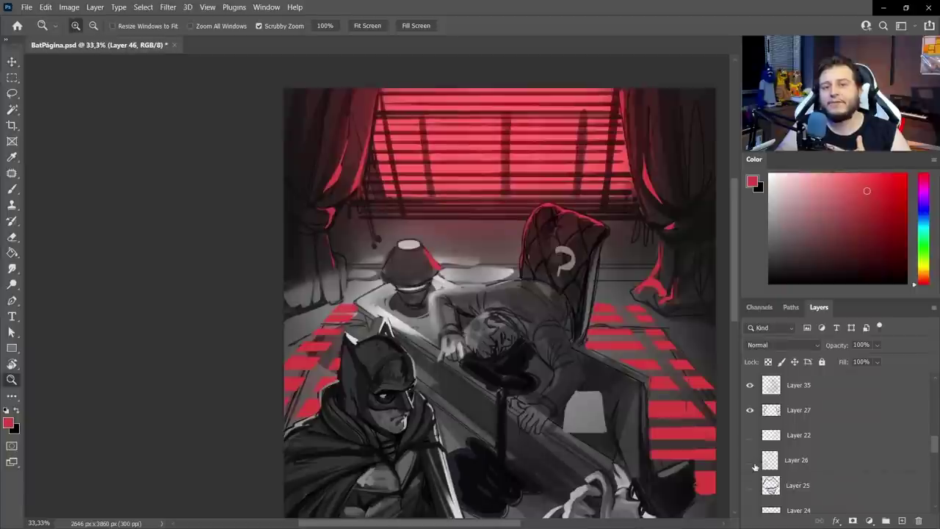
alt+triple_click(284, 301)
scroll(764, 455, up, 1)
triple_click(308, 304)
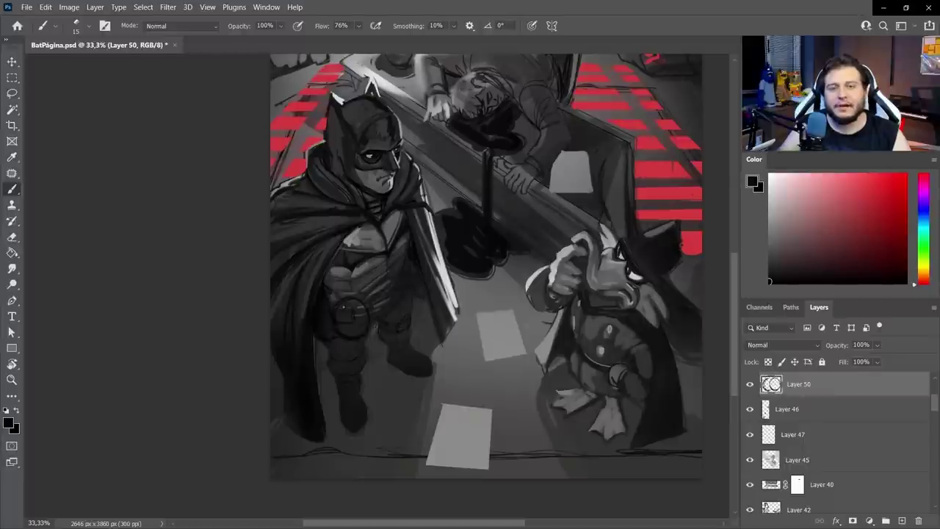
Lasso a four-sided sheet of paper at Batman's hand on Layer 50 and fill it with light grey
key(l)
mouse_move(364, 294)
mouse_down()
mouse_move(419, 308)
mouse_move(358, 297)
mouse_up()
key(g)
click(394, 305)
Paint Batman's gloved hand gripping the sheet of paper in sampled dark grey with a 40 px brush
key(b)
right_click(400, 312)
double_click(536, 428)
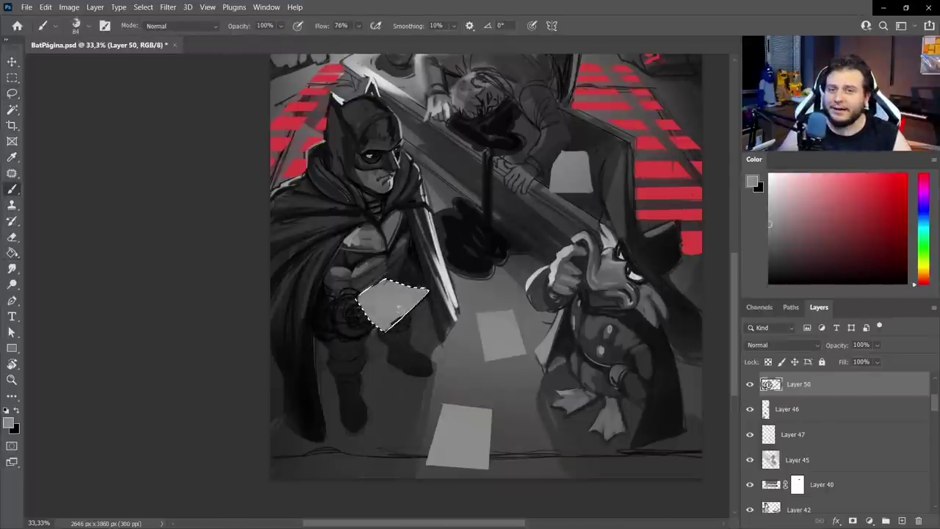
right_click(400, 294)
double_click(537, 428)
alt+click(353, 295)
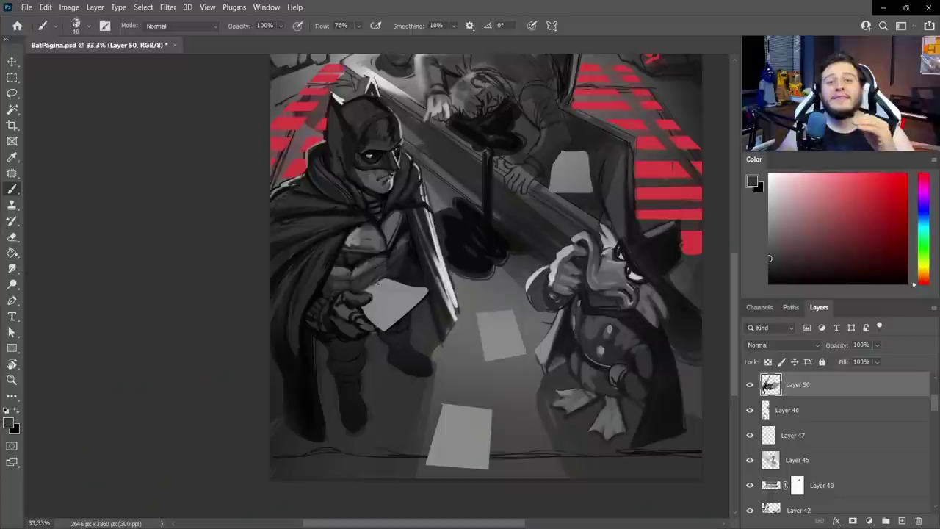
Shade the paper in Batman's hand with sampled greys using a 94 px splodge 1 brush at 35% flow
right_click(389, 290)
alt+click(373, 312)
drag(379, 302, 385, 322)
click(358, 27)
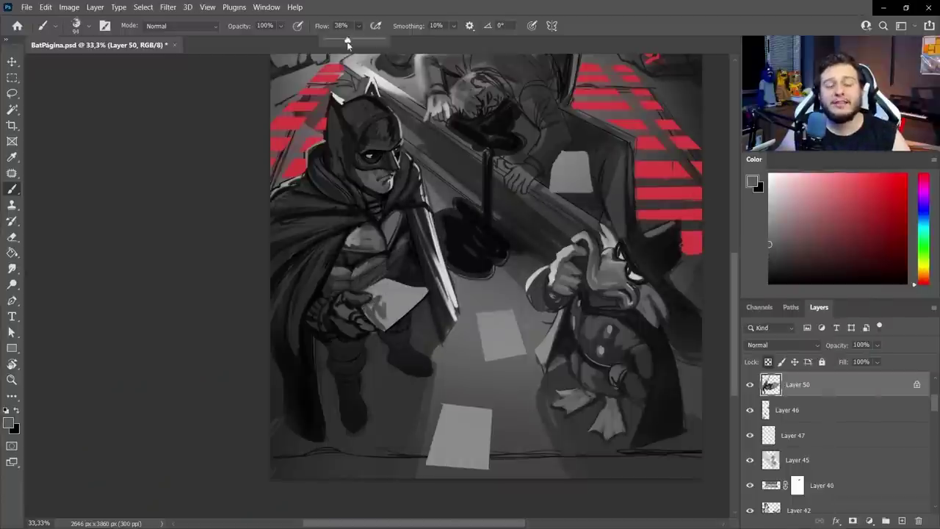
drag(403, 285, 394, 312)
right_click(428, 303)
right_click(471, 302)
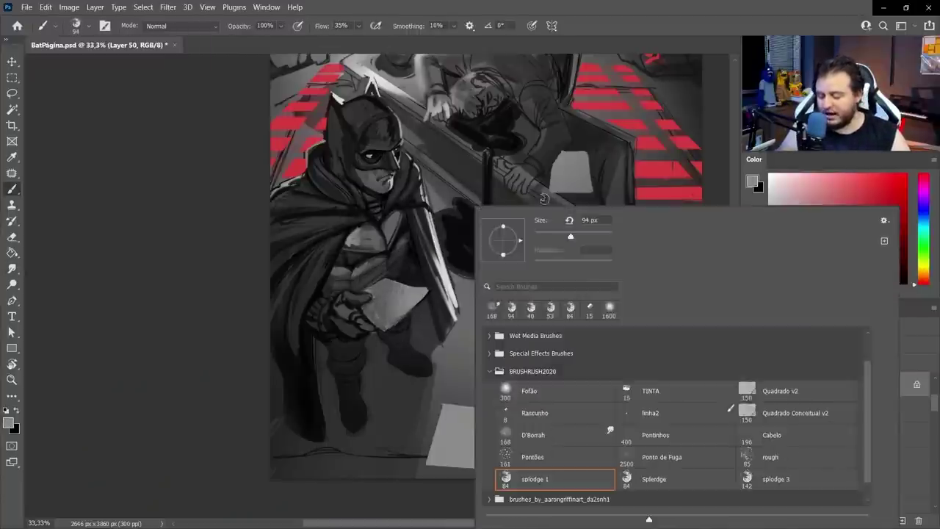
Unlock Layer 50's transparency and write a black note beginning "To the" on Batman's paper with a 32 px brush
click(768, 362)
key(r)
mouse_move(509, 403)
mouse_down()
mouse_move(525, 192)
mouse_move(371, 113)
mouse_up()
drag(356, 252, 359, 260)
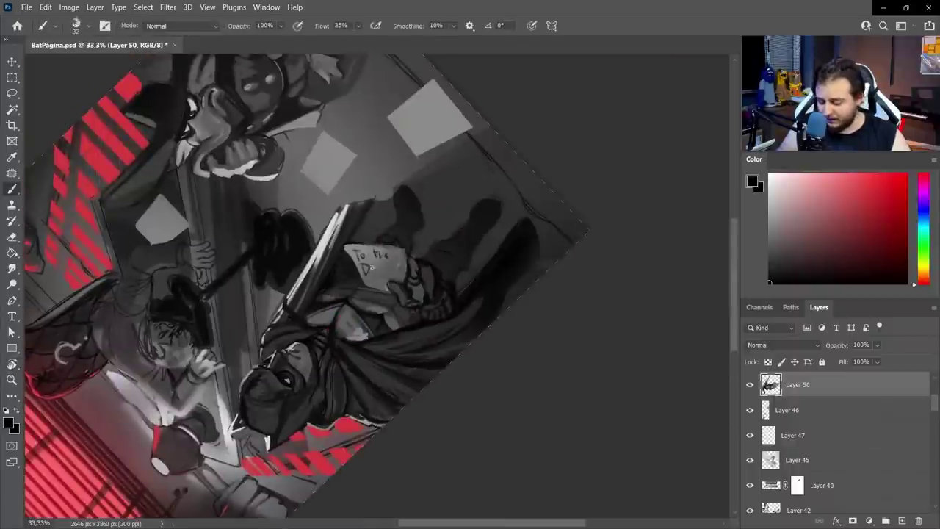
key(r)
drag(477, 140, 418, 455)
key(ctrl+minus)
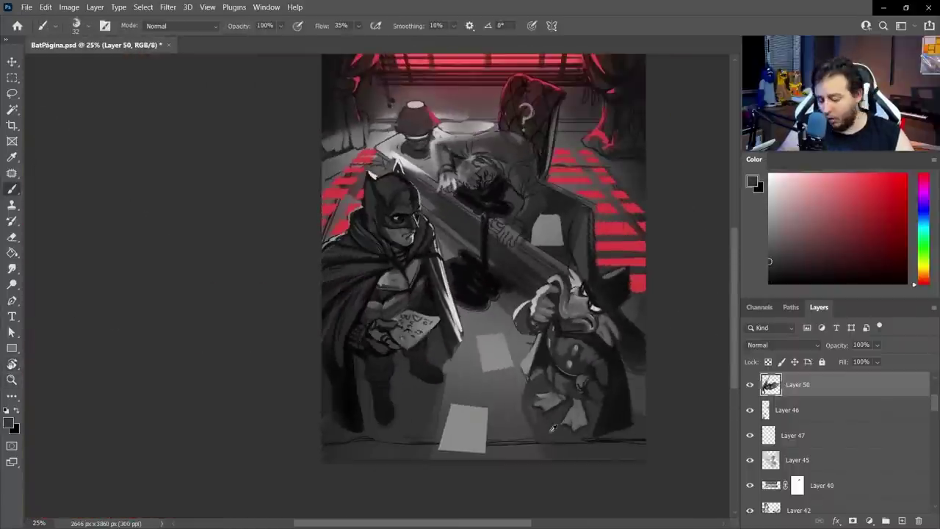
Add a new layer between Layer 47 and Layer 45 and sample a grey from the floor paper for the brush
click(800, 435)
click(901, 520)
drag(816, 436, 817, 474)
alt+click(555, 250)
key(r)
drag(514, 371, 476, 167)
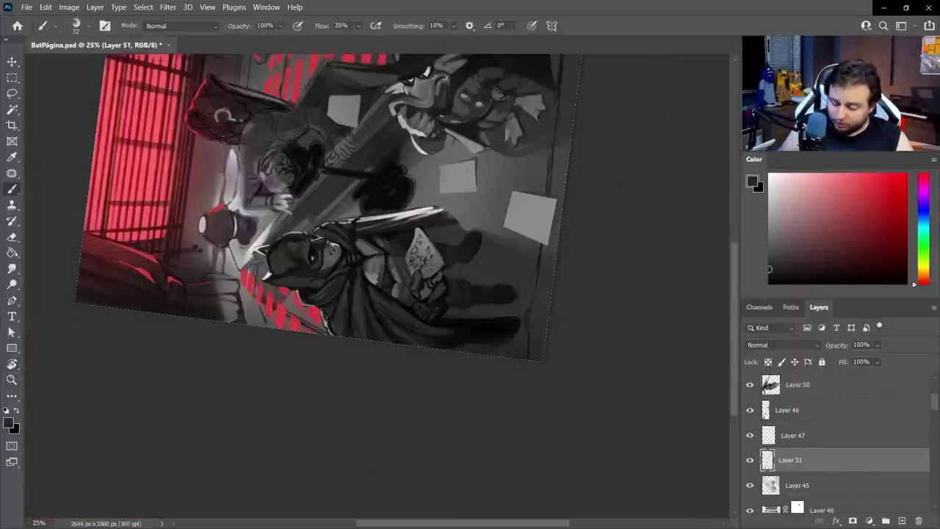
ctrl+click(534, 215)
key(b)
alt+click(453, 176)
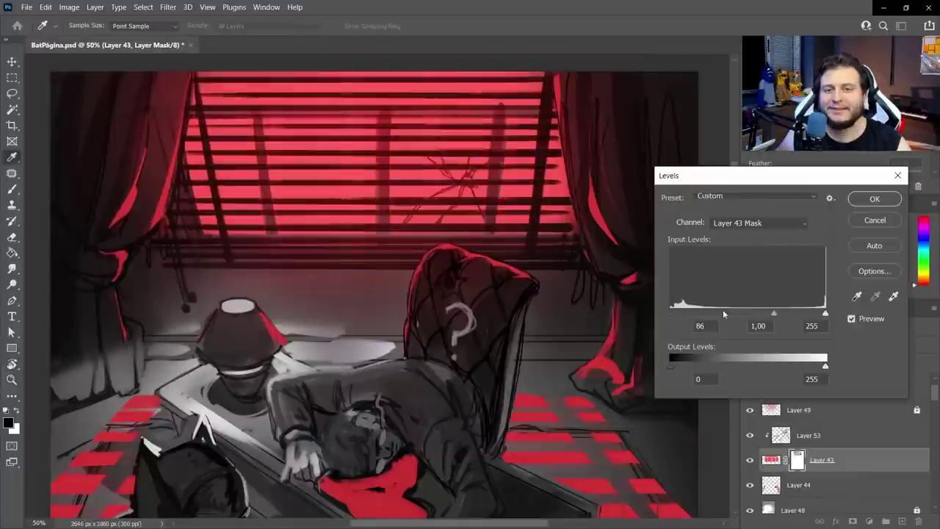
Adjust the black input level of Layer 43's mask in the Levels adjustment
drag(722, 309, 701, 309)
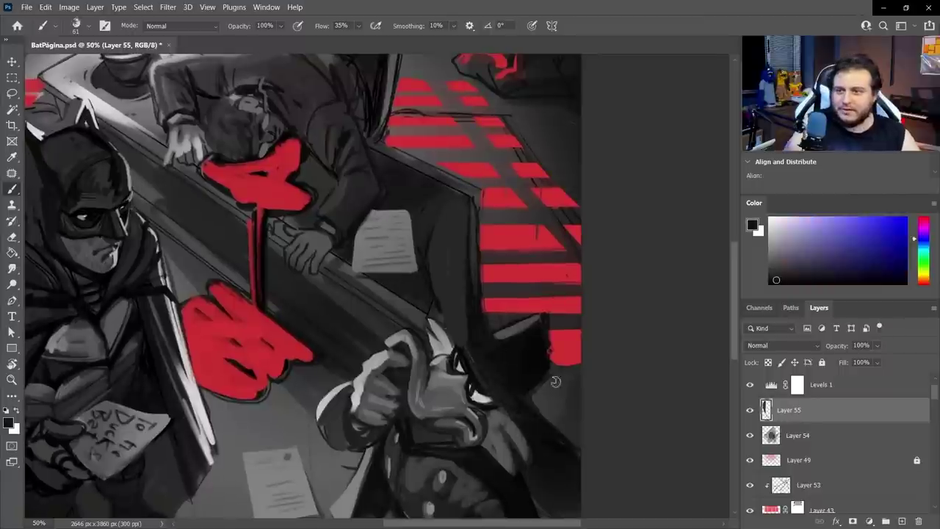
Darken the duck's hat in black on Layer 55 and strengthen the furniture edge above it with a 23 px brush
drag(532, 323, 486, 361)
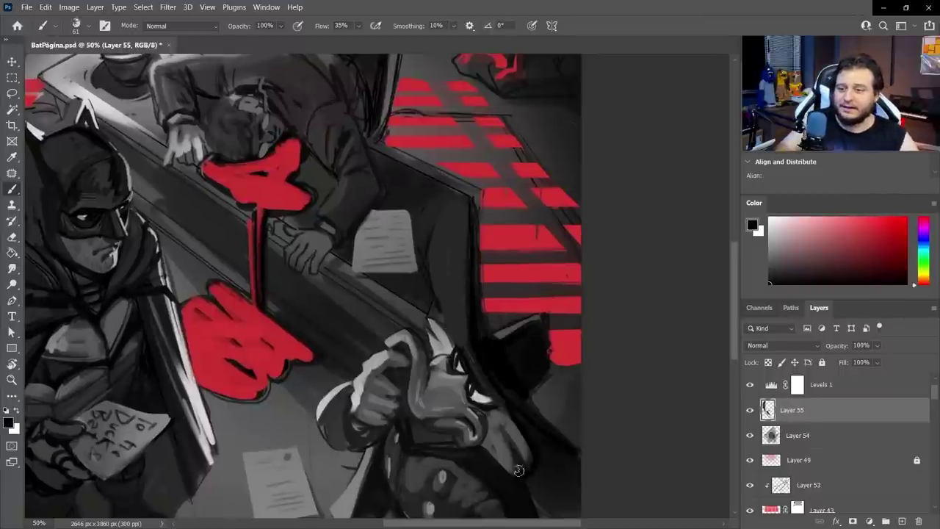
right_click(461, 206)
drag(453, 199, 429, 266)
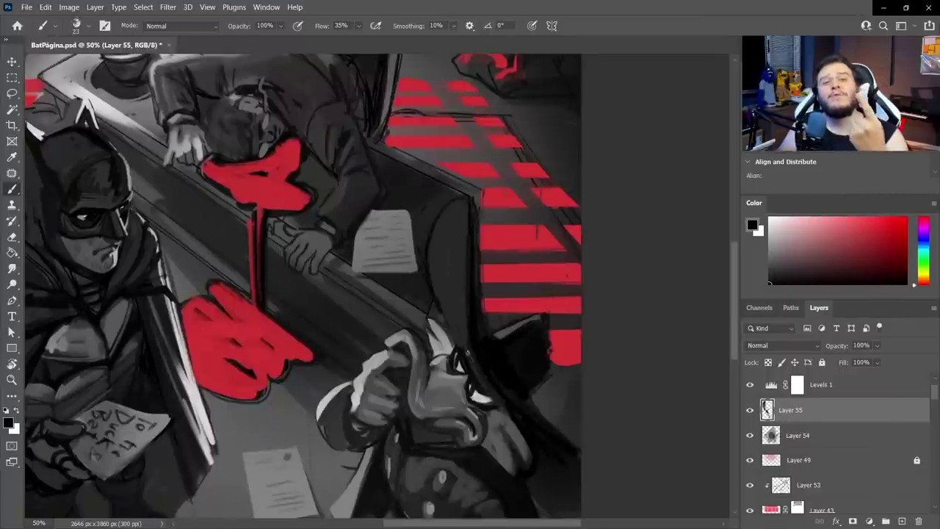
drag(461, 348, 440, 292)
drag(451, 296, 481, 351)
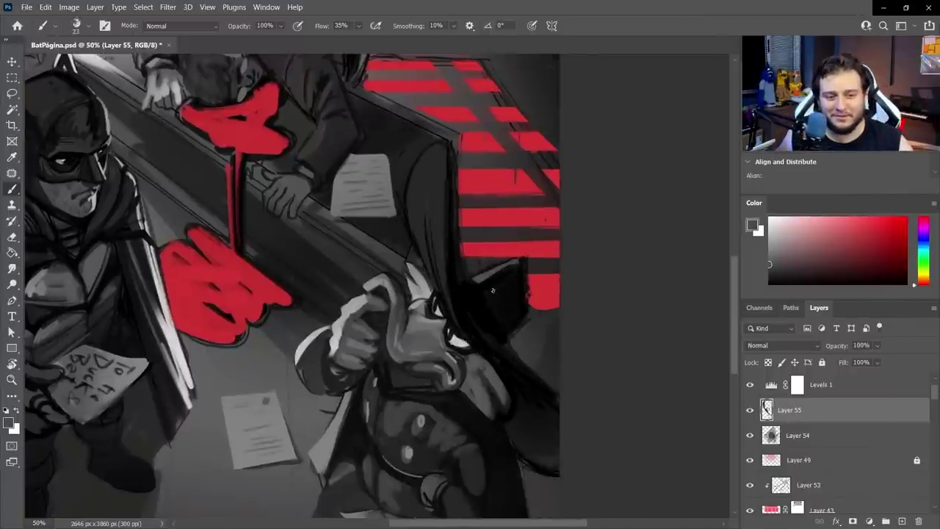
Finish darkening the furniture beside the duck's hat and paint a small black ashtray on the far desk corner on Layer 55
drag(501, 341, 456, 288)
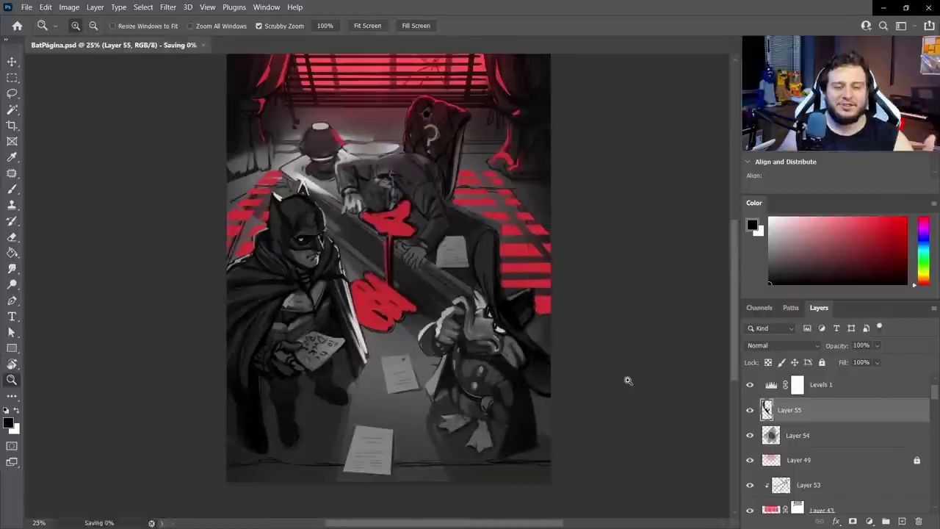
click(506, 220)
click(506, 220)
key(b)
alt+click(472, 255)
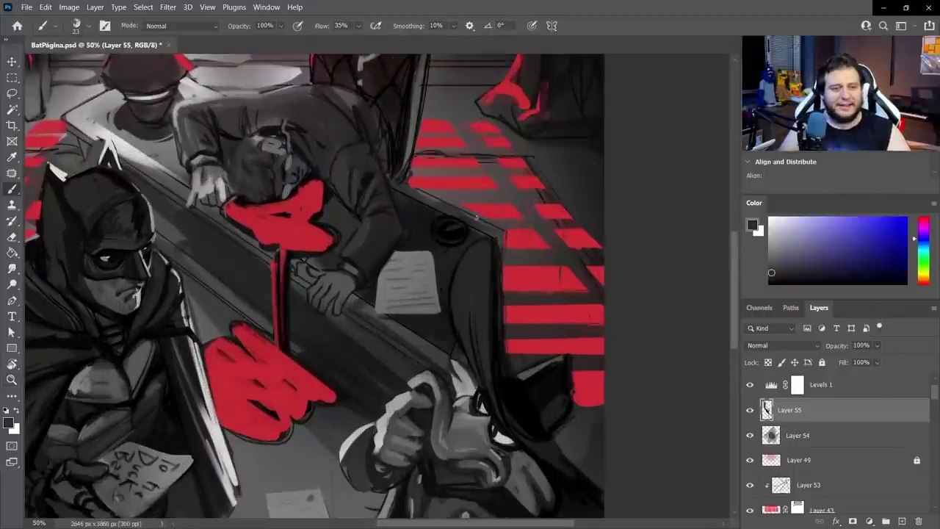
Lasso a curling smoke plume above the ashtray, paint it softly in light grey with the 300 px Fofão brush, and clear the selection
drag(519, 162, 524, 291)
key(l)
mouse_move(468, 137)
mouse_down()
mouse_move(472, 336)
mouse_move(490, 118)
mouse_up()
key(b)
right_click(507, 209)
click(569, 469)
right_click(457, 213)
click(518, 388)
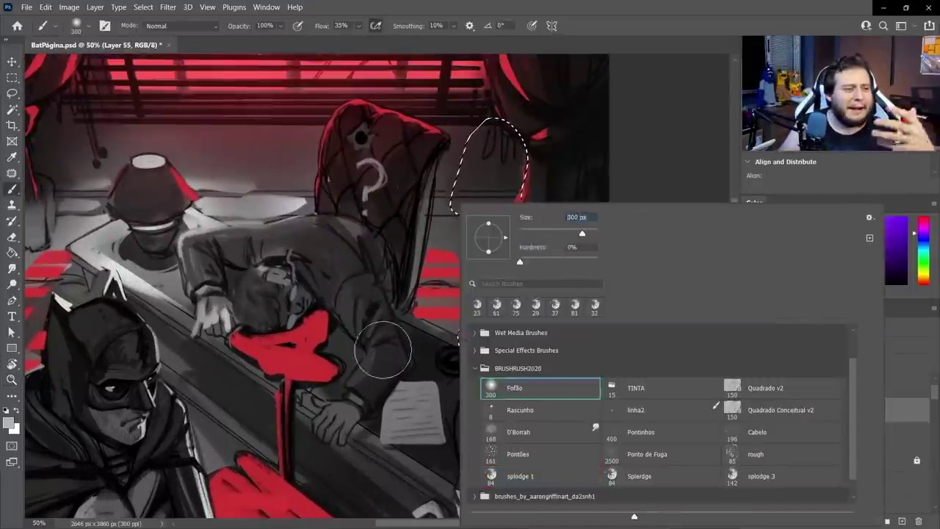
key(ctrl+d)
Lasso a streak down the slumped man's face, paint it with the sampled blood red on Layer 52, and save the file
key(z)
mouse_move(493, 228)
mouse_down()
mouse_move(466, 334)
mouse_move(486, 313)
mouse_up()
key(l)
drag(483, 338, 478, 358)
key(b)
alt+click(501, 363)
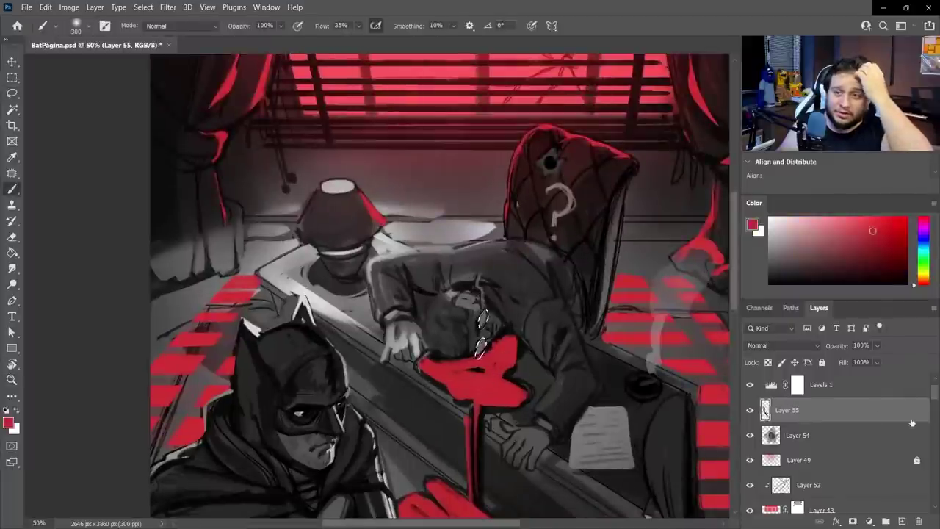
click(881, 384)
drag(482, 314, 481, 357)
key(ctrl+d)
key(z)
key(ctrl+s)
click(536, 385)
alt+click(537, 386)
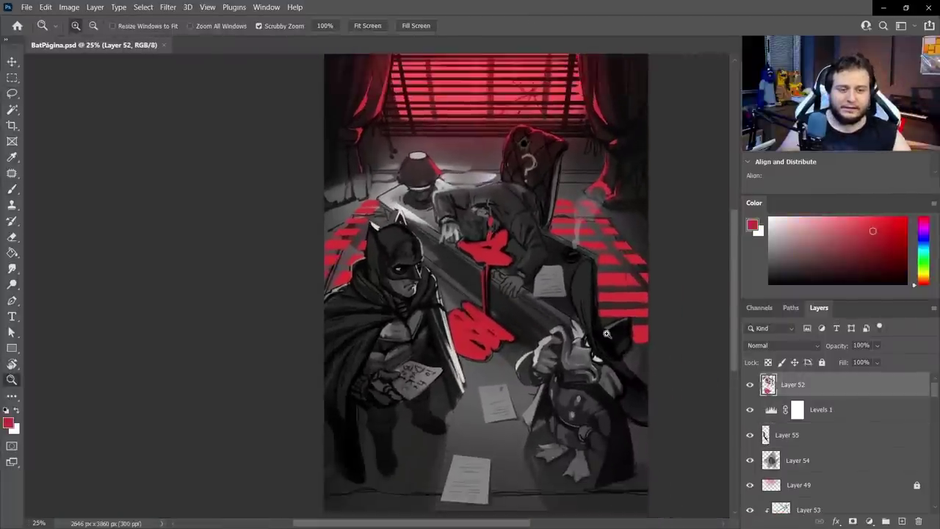
Toggle the visibility of individual layers, including Layer 38, to identify which one holds the lamp light
key(v)
click(750, 503)
click(750, 503)
scroll(753, 470, down, 3)
click(752, 450)
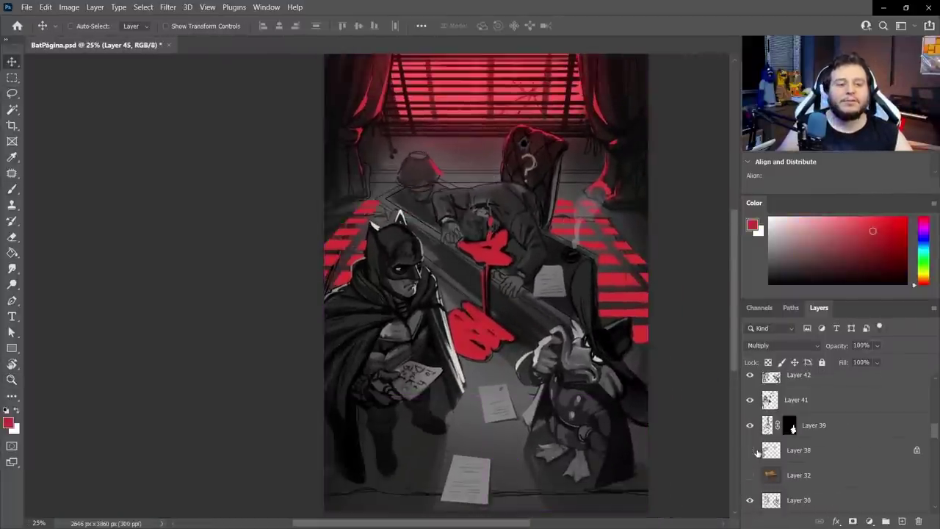
click(752, 450)
click(800, 450)
key(ctrl+u)
drag(750, 265, 727, 268)
key(Escape)
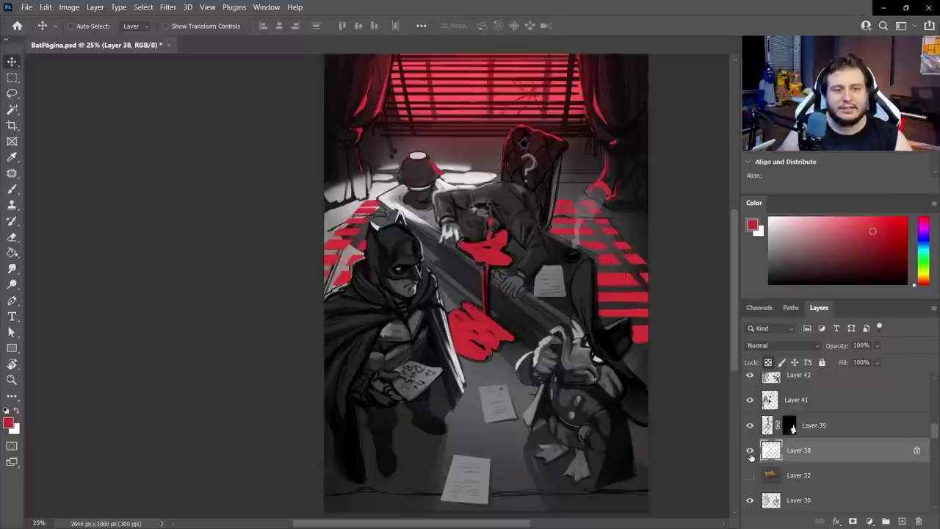
Hide Layer 38 and add a new empty layer directly above it for the lamp
click(751, 451)
click(901, 520)
key(z)
click(523, 272)
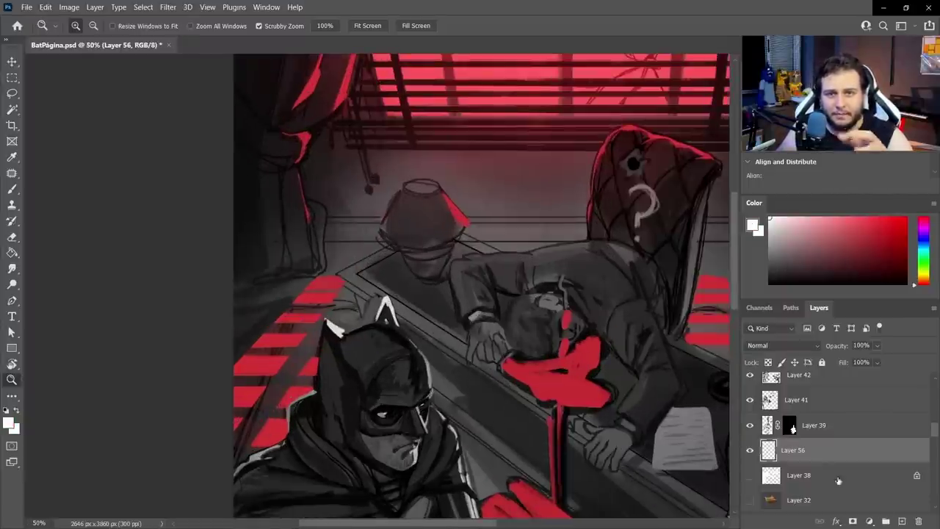
Lasso the lampshade, bring Layer 56 to the top of the stack, and fill the selection with a very light grey
key(k)
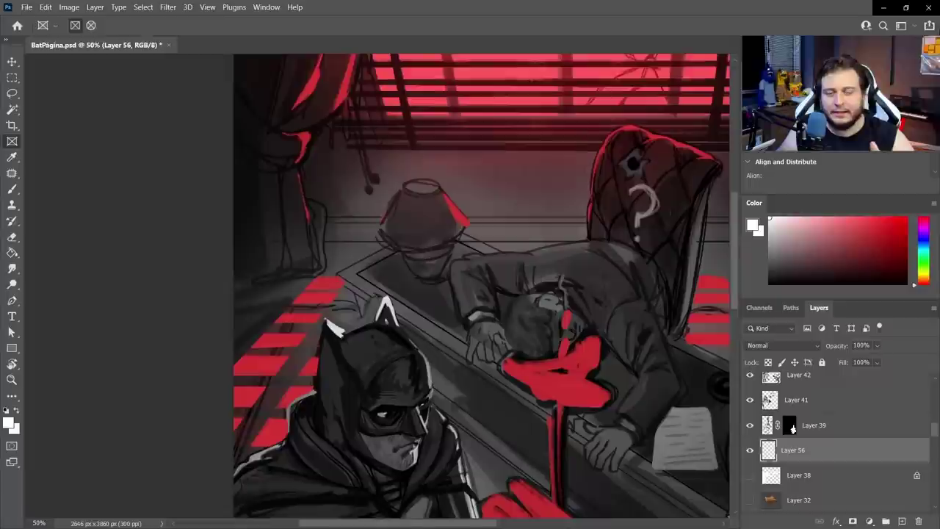
drag(468, 207, 403, 169)
key(b)
drag(404, 202, 447, 209)
mouse_move(797, 450)
mouse_down()
mouse_move(818, 229)
mouse_move(807, 373)
mouse_up()
drag(495, 272, 439, 325)
click(768, 225)
click(770, 226)
key(alt+BackSpace)
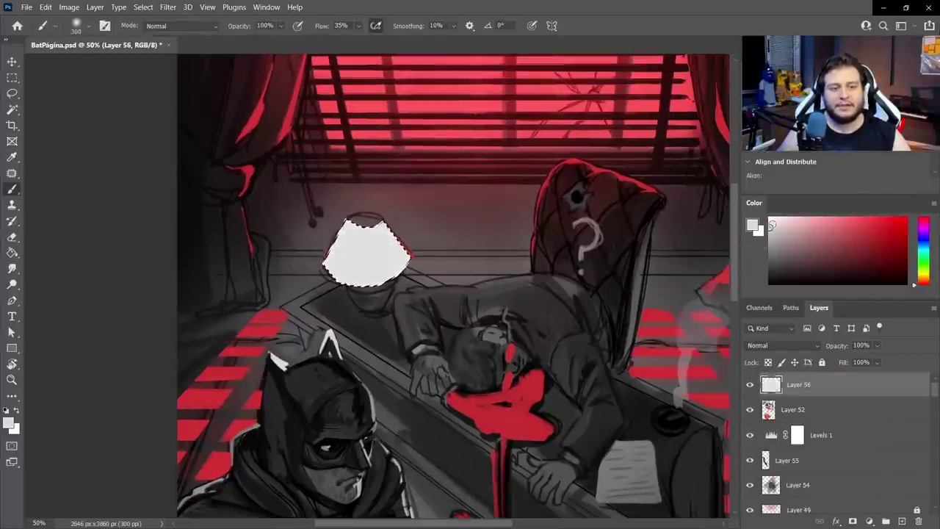
key(alt+BackSpace)
key(ctrl+d)
Paint the lampshade's upper opening white and shade the lamp base in grey with a 29 px brush on Layer 56
click(769, 217)
right_click(407, 211)
click(502, 478)
drag(351, 219, 379, 221)
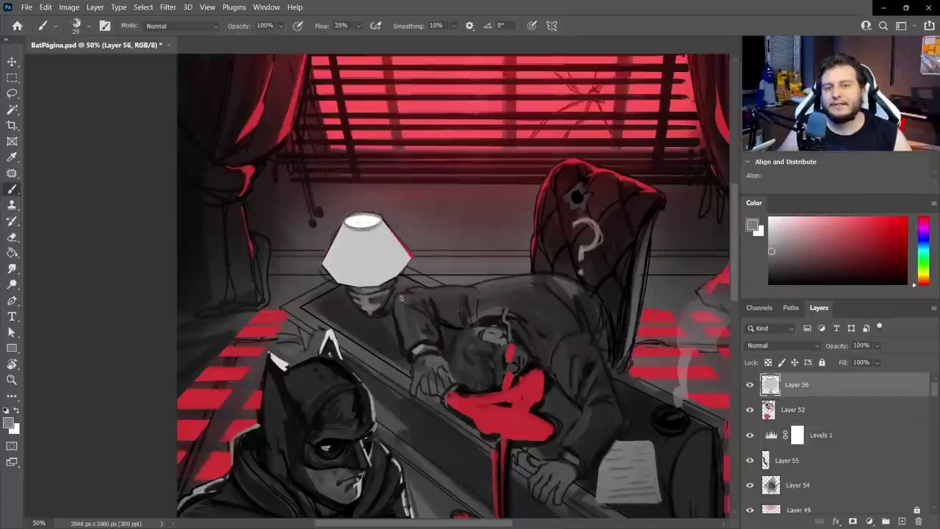
Lasso the area of the desktop around the lamp base on Layer 56
key(l)
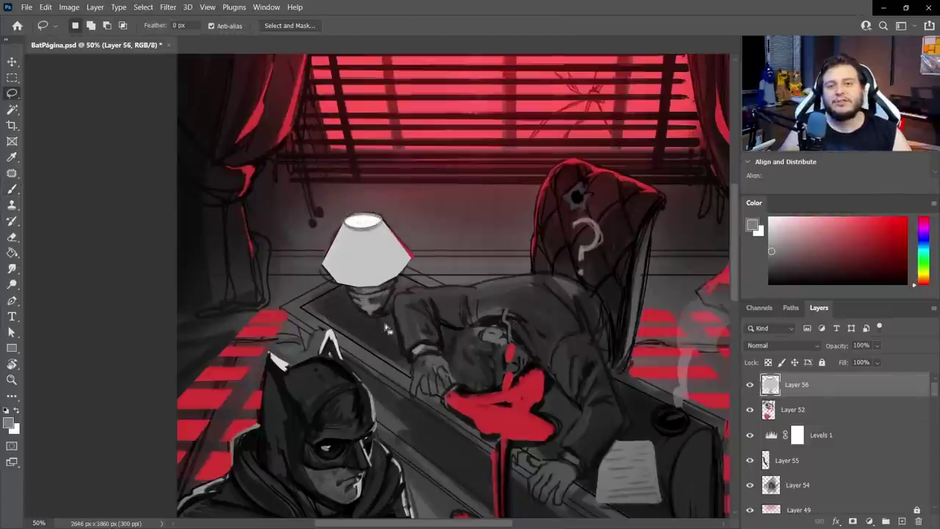
mouse_move(385, 328)
mouse_down()
mouse_move(399, 289)
mouse_move(388, 327)
mouse_up()
drag(424, 353, 403, 315)
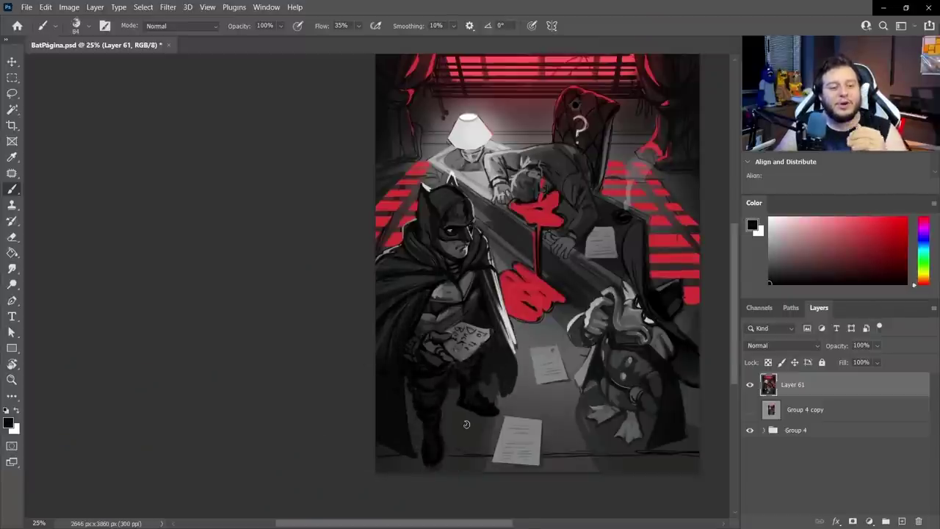
Paint sampled dark greys over Batman's cape hem and the floor beside his boot with a 44 px brush on Layer 61
scroll(465, 423, right, 3)
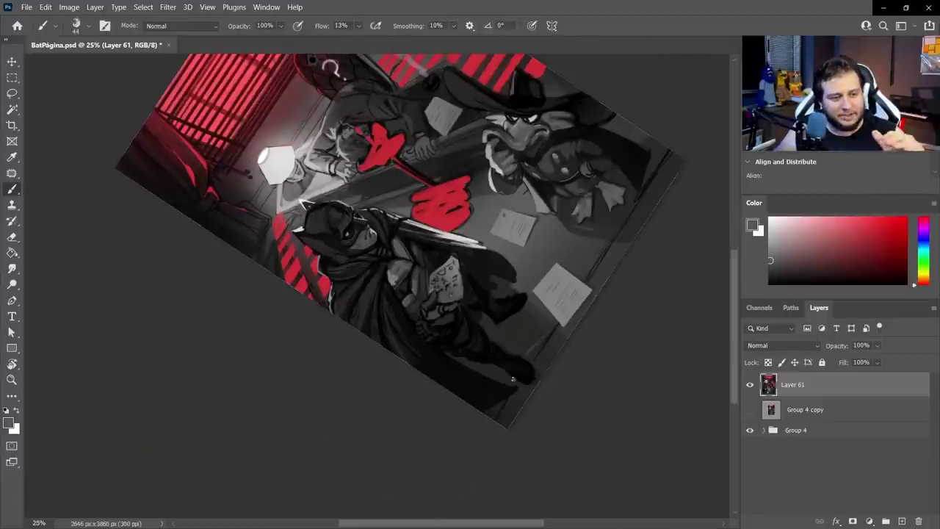
alt+click(644, 210)
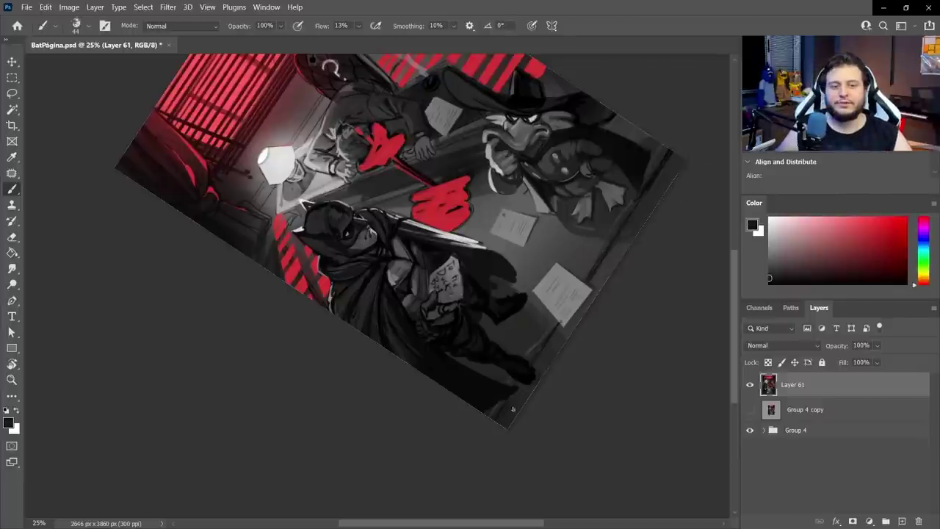
alt+click(508, 299)
mouse_move(505, 301)
mouse_down()
mouse_move(515, 292)
mouse_move(470, 374)
mouse_up()
key(r)
drag(450, 255, 477, 318)
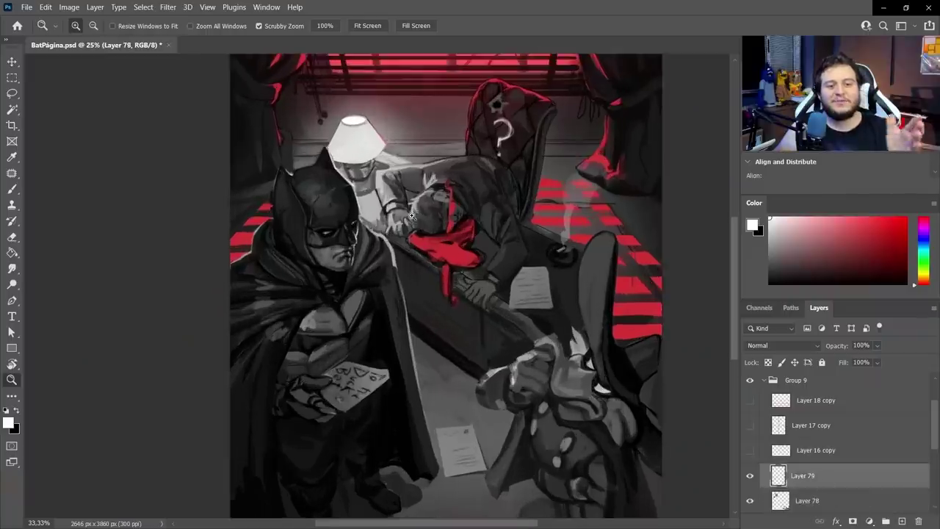
Refine the desk edge and the duck's raised hand in sampled greys with a 25 px brush on Layer 79
key(b)
alt+click(541, 336)
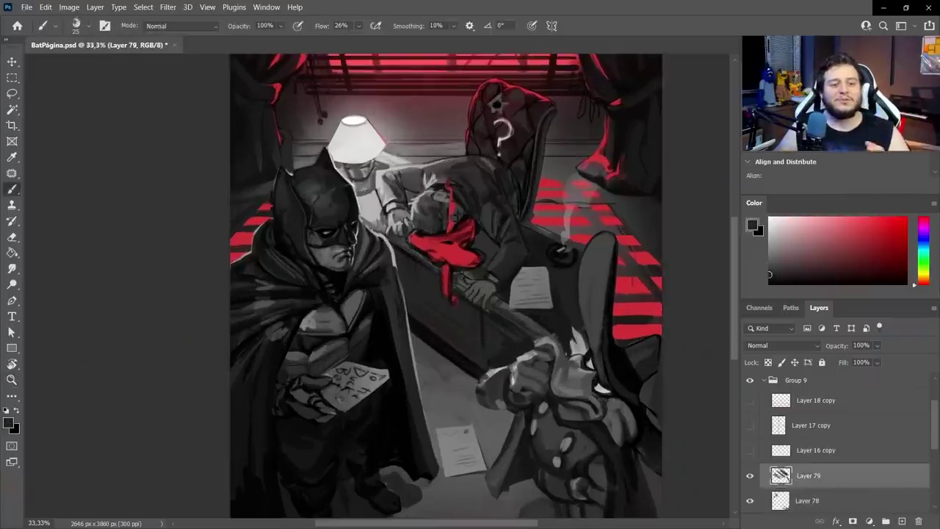
alt+click(508, 360)
drag(518, 332, 511, 339)
alt+click(502, 372)
Shade the duck's raised sleeve in sampled dark greys, then redefine the sleeve outline and the lit edge of the hand
mouse_move(487, 371)
mouse_down()
mouse_move(477, 389)
mouse_move(508, 403)
mouse_up()
alt+click(480, 408)
alt+click(508, 403)
alt+click(518, 407)
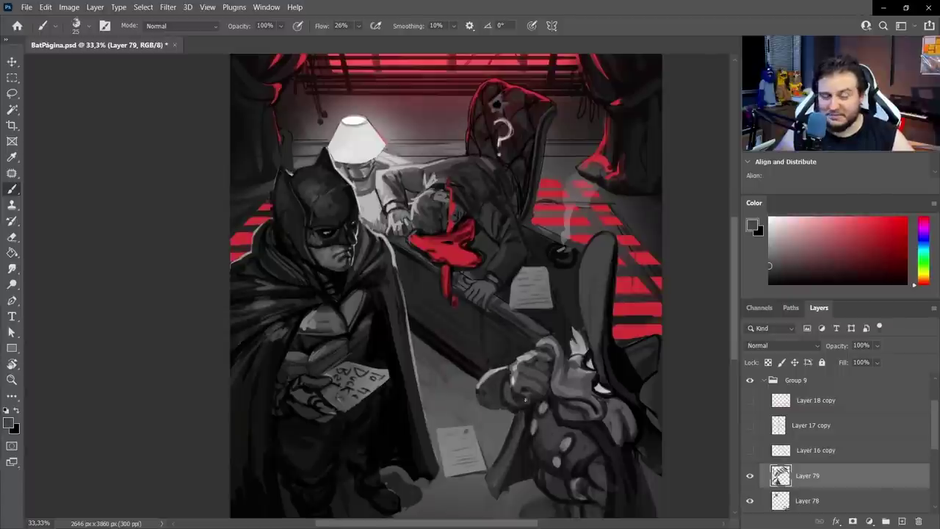
alt+click(510, 412)
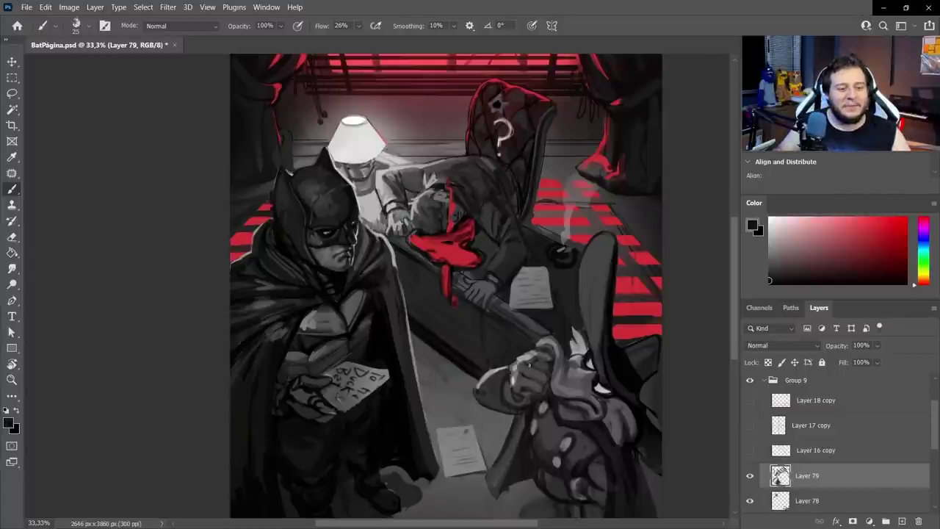
alt+click(530, 364)
drag(513, 360, 514, 389)
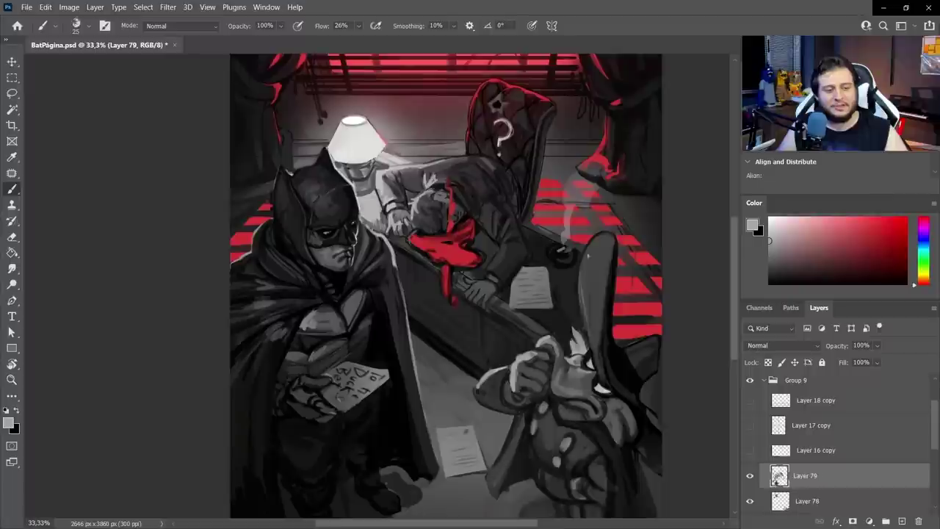
Shade the duck's hat, cheek, shoulder and upper cape with dark greys sampled from the surrounding paint on Layer 79
alt+click(608, 311)
drag(597, 371, 632, 414)
alt+click(642, 409)
alt+click(625, 389)
drag(614, 340, 630, 397)
alt+click(643, 358)
mouse_move(653, 341)
mouse_down()
mouse_move(634, 378)
mouse_move(645, 368)
mouse_move(625, 391)
mouse_up()
alt+click(613, 409)
alt+click(655, 449)
alt+click(664, 378)
mouse_move(652, 496)
mouse_down()
mouse_move(663, 377)
mouse_move(637, 436)
mouse_up()
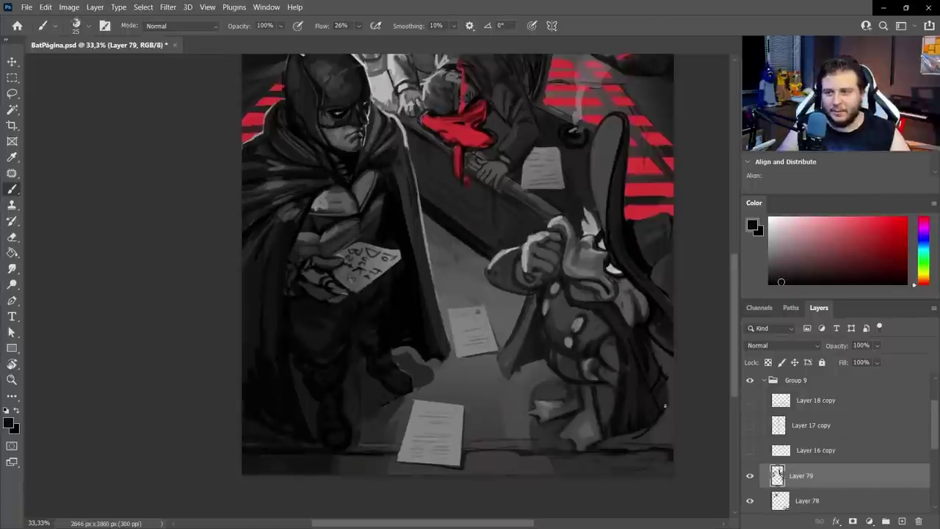
Reshape the lower edge of the duck's cape in dark tones, blend the floor around the feet, and save the file
right_click(666, 396)
key(Escape)
alt+click(667, 398)
drag(664, 371, 661, 409)
mouse_move(653, 427)
mouse_down()
mouse_move(617, 436)
mouse_move(596, 392)
mouse_move(597, 433)
mouse_up()
alt+click(609, 420)
alt+click(585, 398)
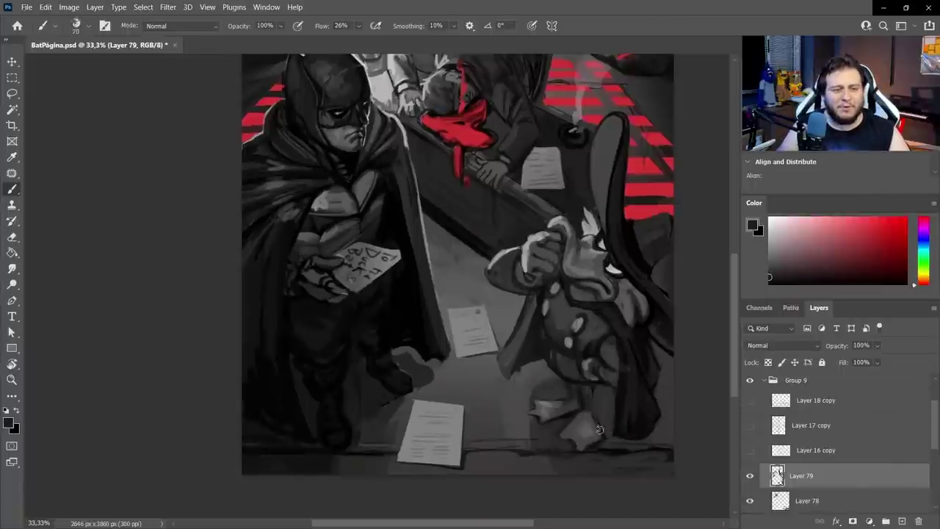
mouse_move(499, 436)
mouse_down()
mouse_move(447, 436)
mouse_move(511, 431)
mouse_move(429, 307)
mouse_move(474, 291)
mouse_up()
key(ctrl+s)
Refine the shading on Batman's cowl and mask in sampled greys with a 20 px brush on Layer 79, and save
key(b)
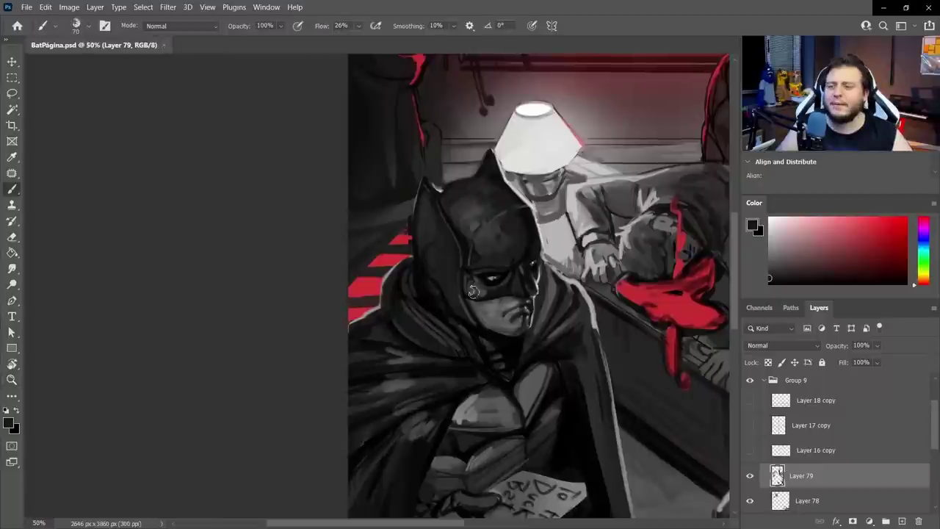
key(bracketleft)
key(bracketleft)
key(bracketleft)
key(bracketleft)
key(bracketleft)
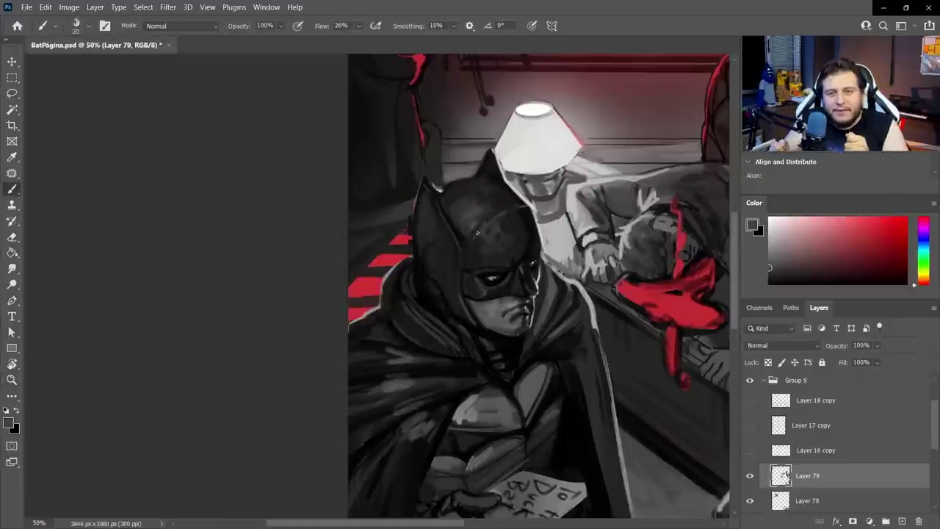
alt+click(481, 324)
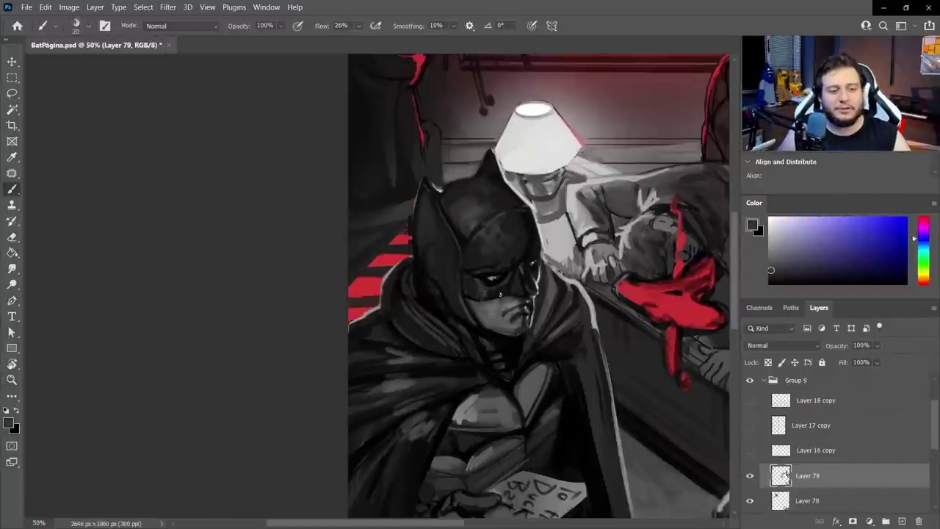
drag(469, 294, 415, 295)
key(ctrl+s)
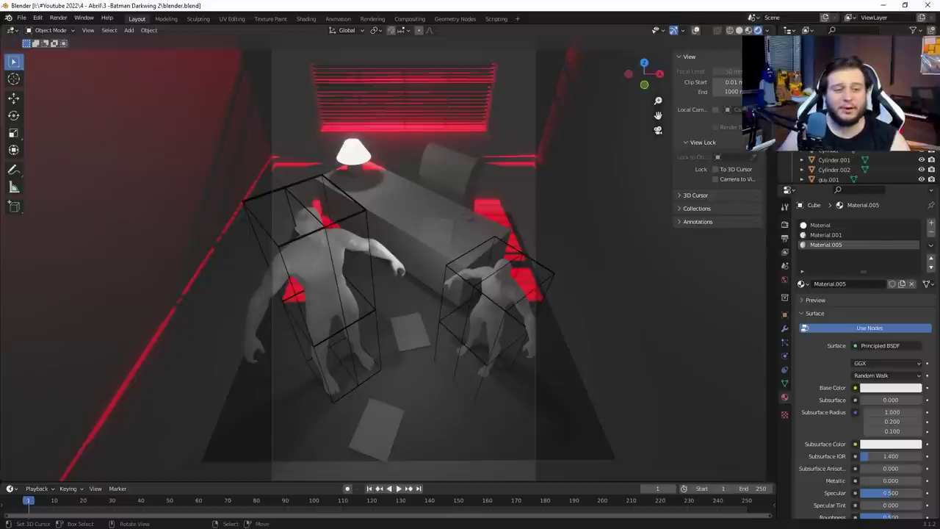
Switch to Blender and examine the 3D room with its desk, mannequins and red lighting from inside and from above
drag(262, 274, 384, 250)
scroll(320, 258, down, 3)
scroll(321, 258, up, 3)
scroll(321, 258, up, 1)
scroll(326, 264, down, 8)
scroll(385, 250, up, 4)
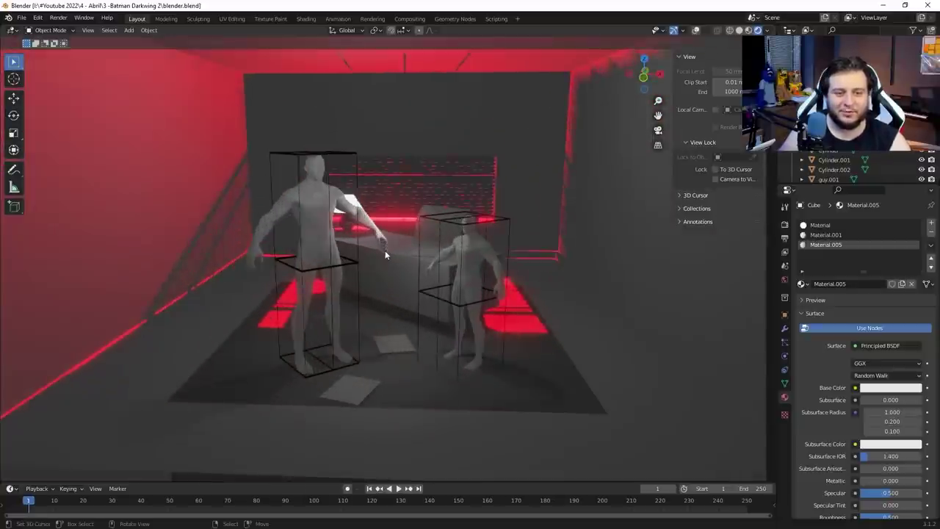
scroll(385, 251, down, 4)
right_click(421, 126)
drag(418, 132, 406, 151)
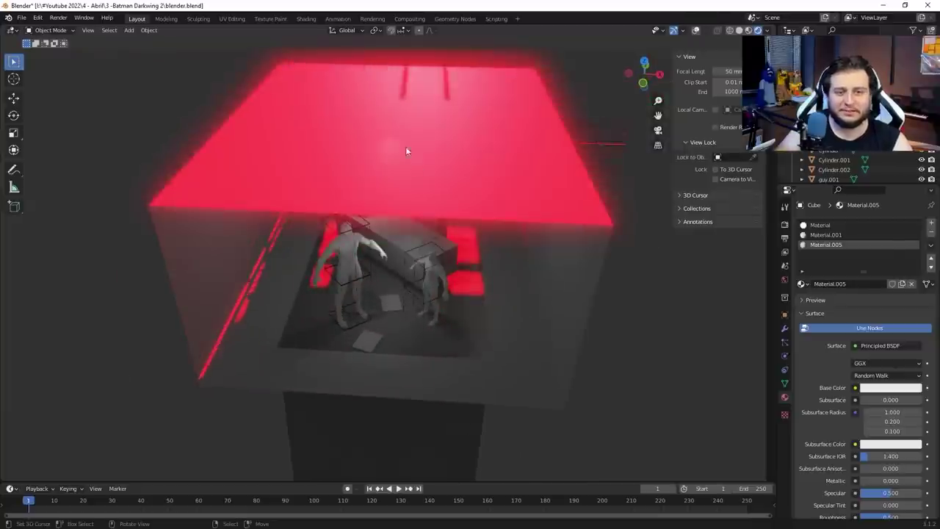
click(385, 123)
key(g)
key(z)
right_click(388, 107)
Edit the room Cube with overlays shown and raise its ceiling face along the Z axis
right_click(269, 70)
key(Tab)
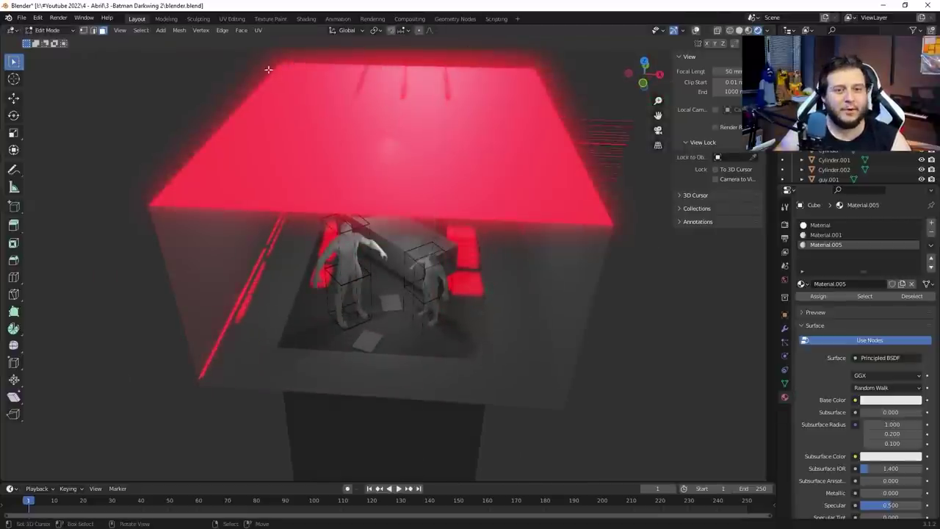
click(693, 30)
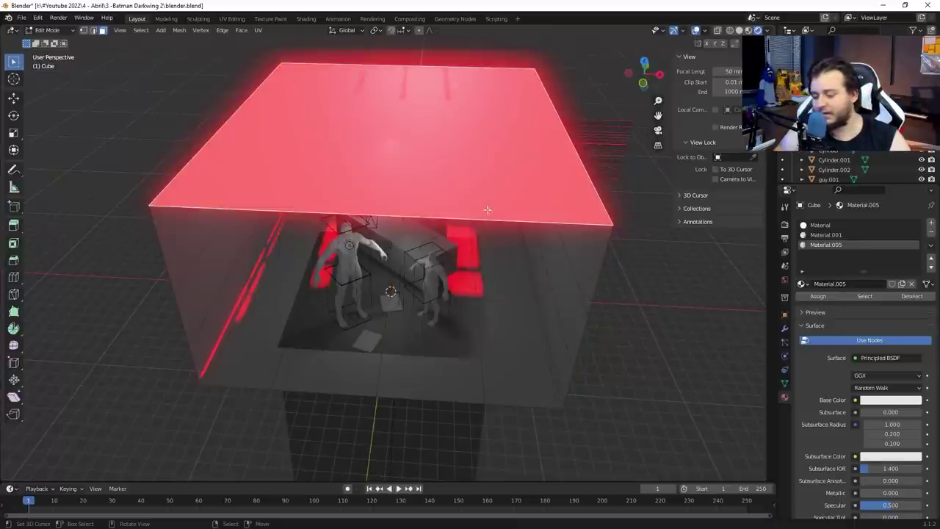
key(g)
key(z)
click(488, 98)
key(Tab)
Return the viewport to rendered shading and examine how the window's red light falls on the mannequins, desk and floor
key(z)
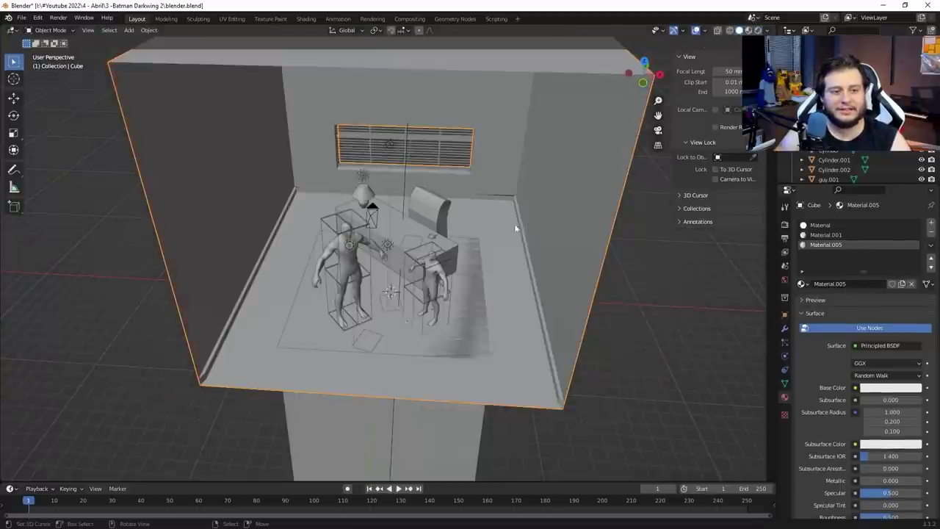
click(758, 30)
scroll(252, 231, up, 7)
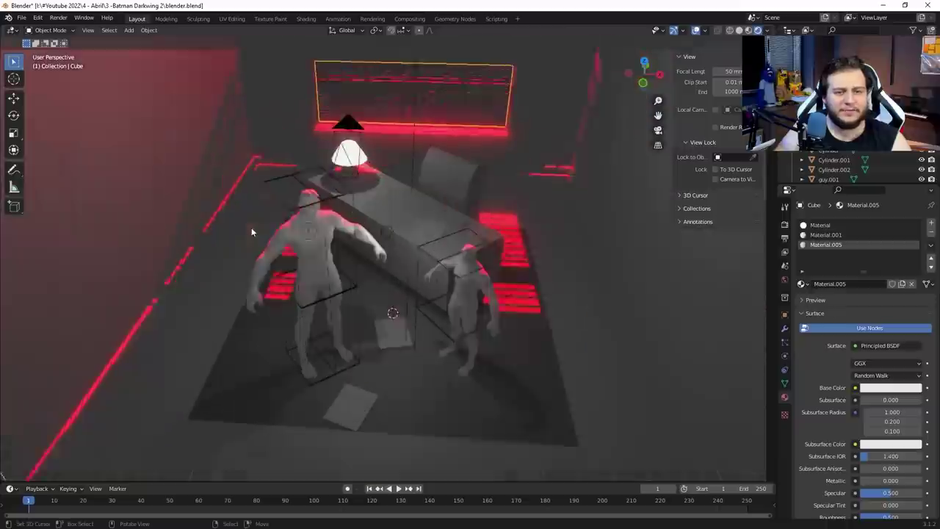
drag(146, 229, 307, 197)
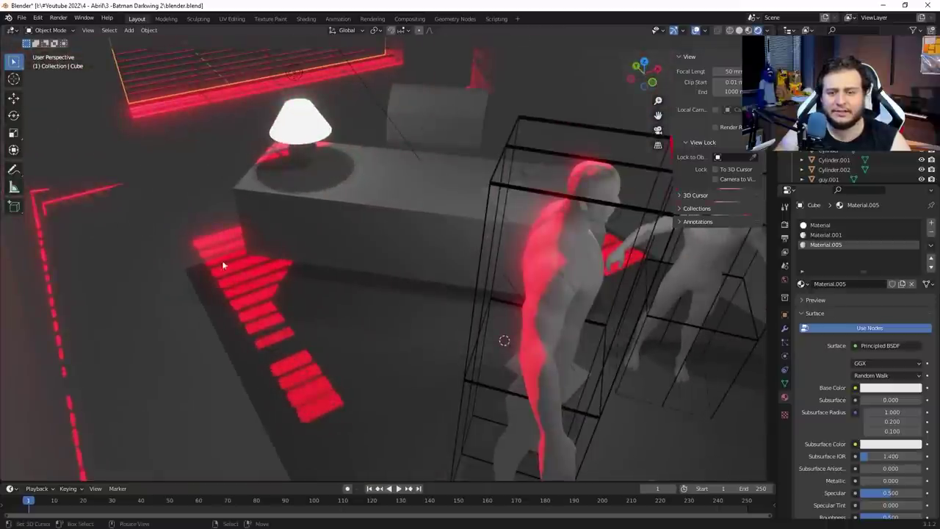
drag(221, 260, 359, 227)
scroll(347, 327, up, 3)
scroll(391, 313, down, 5)
drag(279, 294, 369, 290)
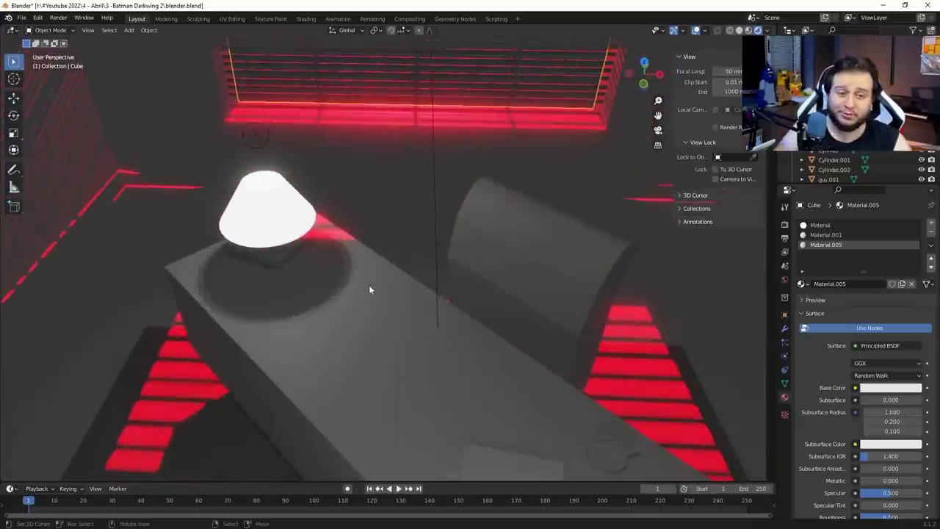
scroll(420, 283, down, 5)
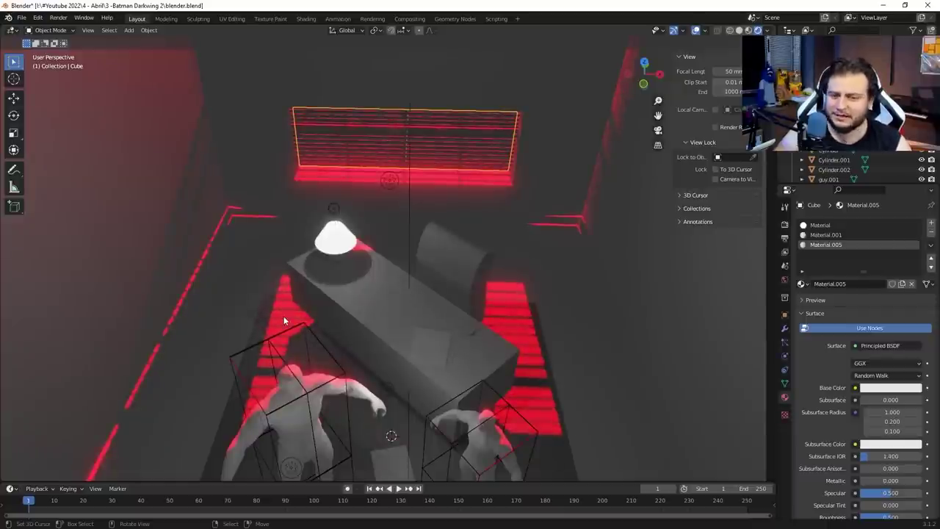
Look through the camera and try moving the point light above the desk lamp, both freely and along the Z axis
key(KP_0)
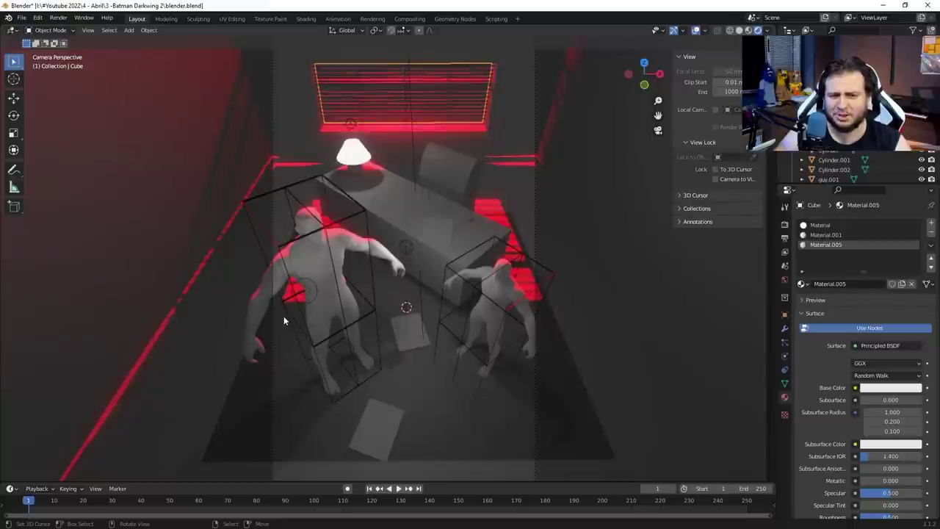
click(350, 122)
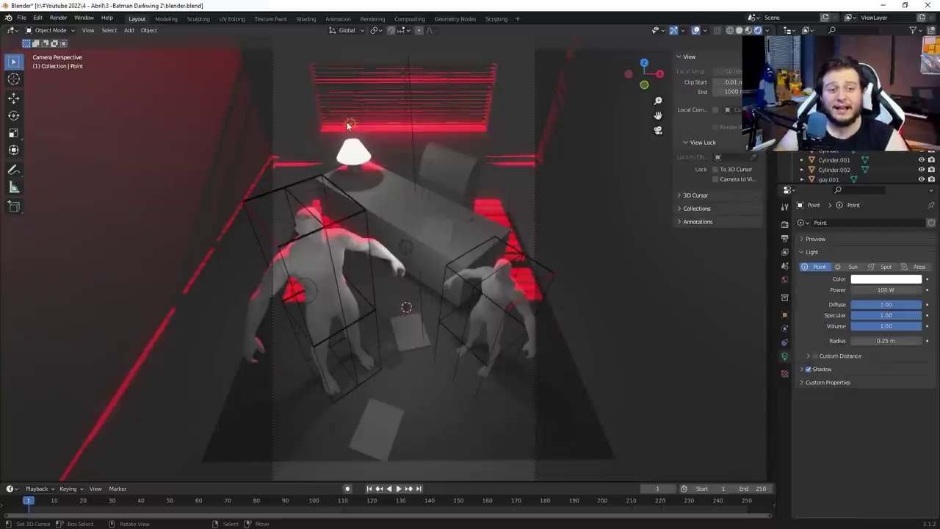
key(g)
key(z)
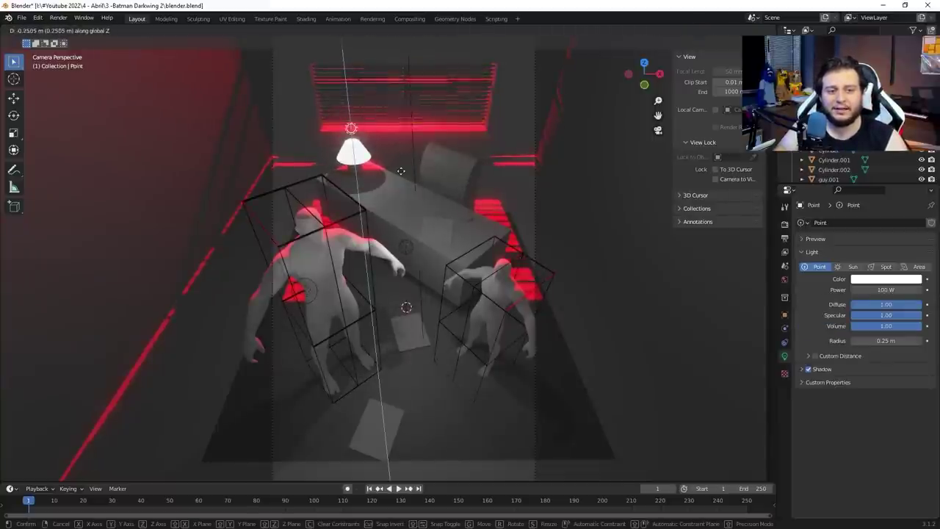
key(z)
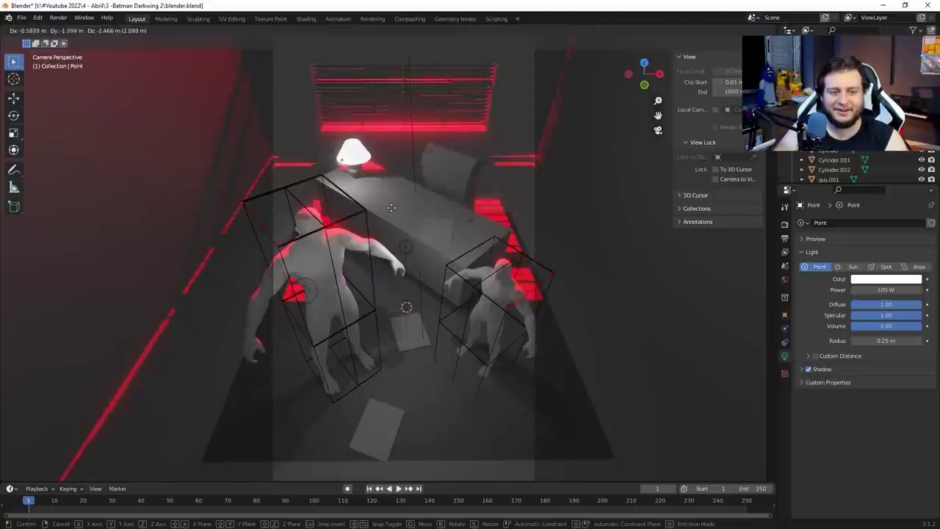
key(z)
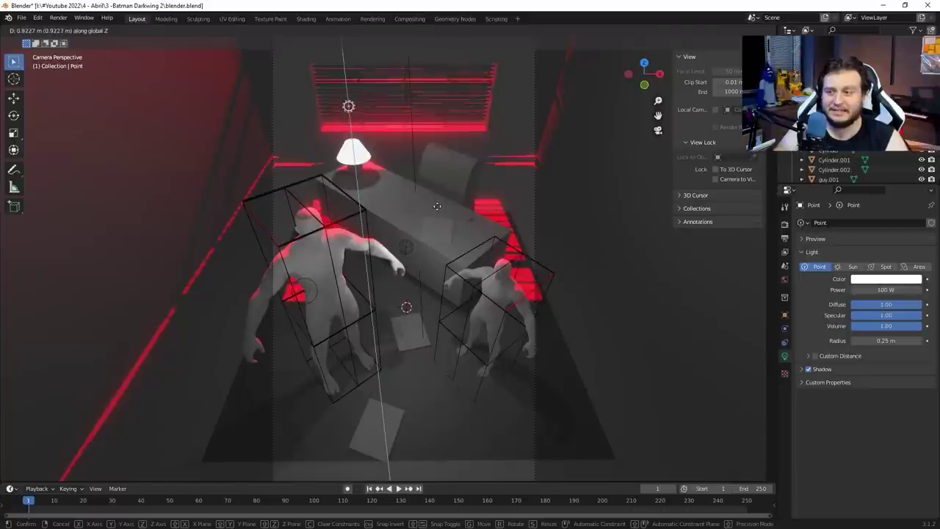
click(423, 247)
click(448, 190)
click(435, 225)
click(473, 225)
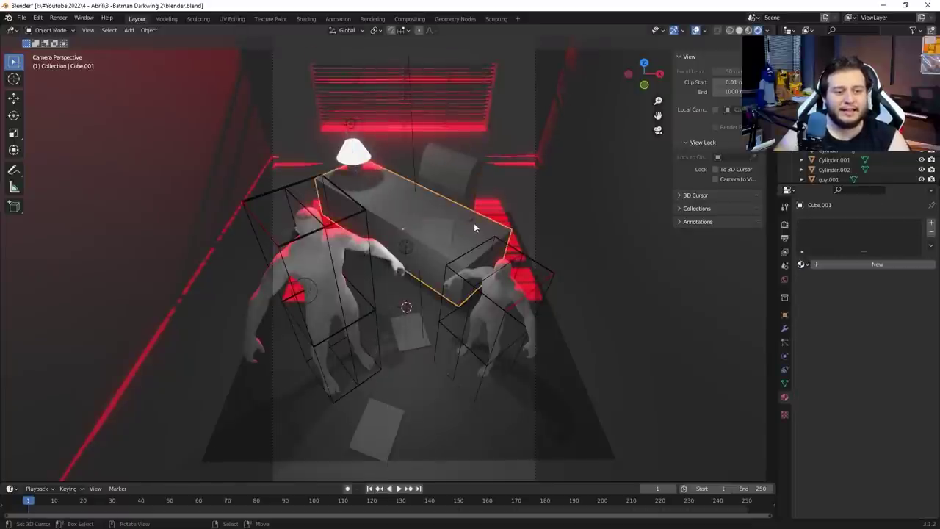
click(451, 226)
click(474, 223)
click(476, 222)
click(565, 276)
click(570, 278)
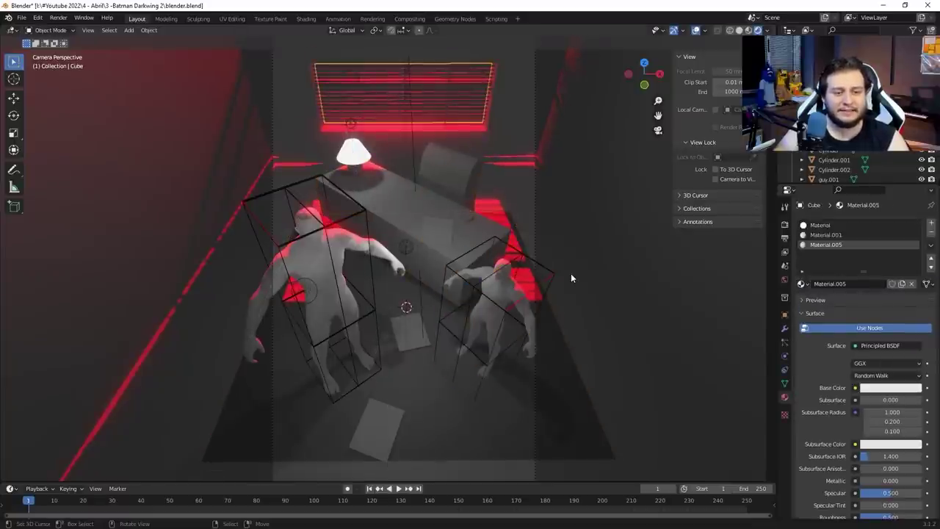